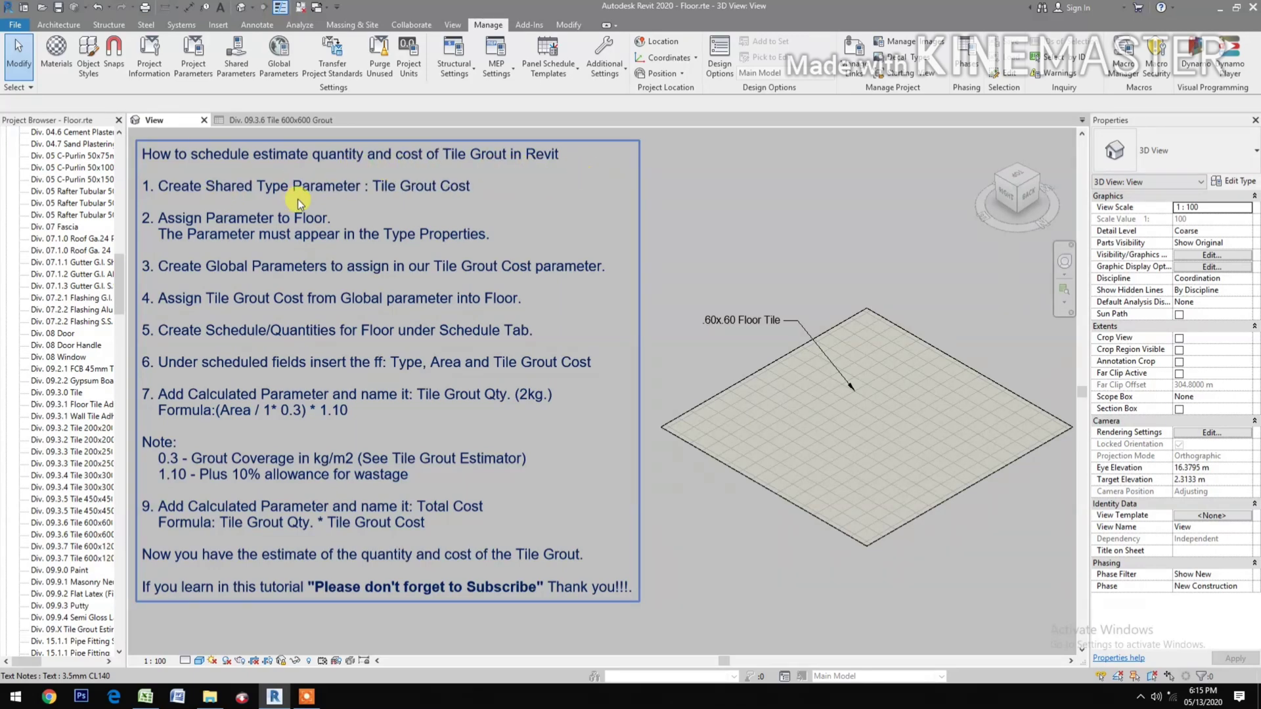
Create a shared parameter named Tile Grout Cost of type Currency in the Tutorial parameter group
click(242, 73)
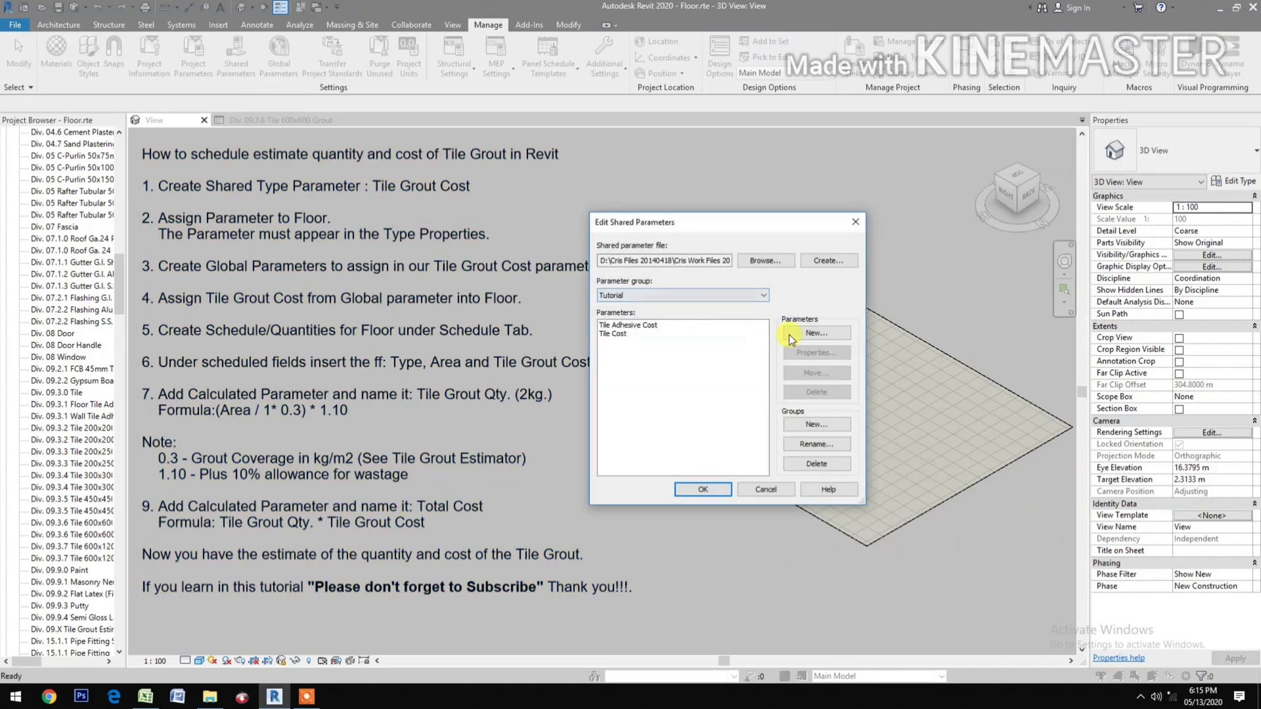
click(797, 332)
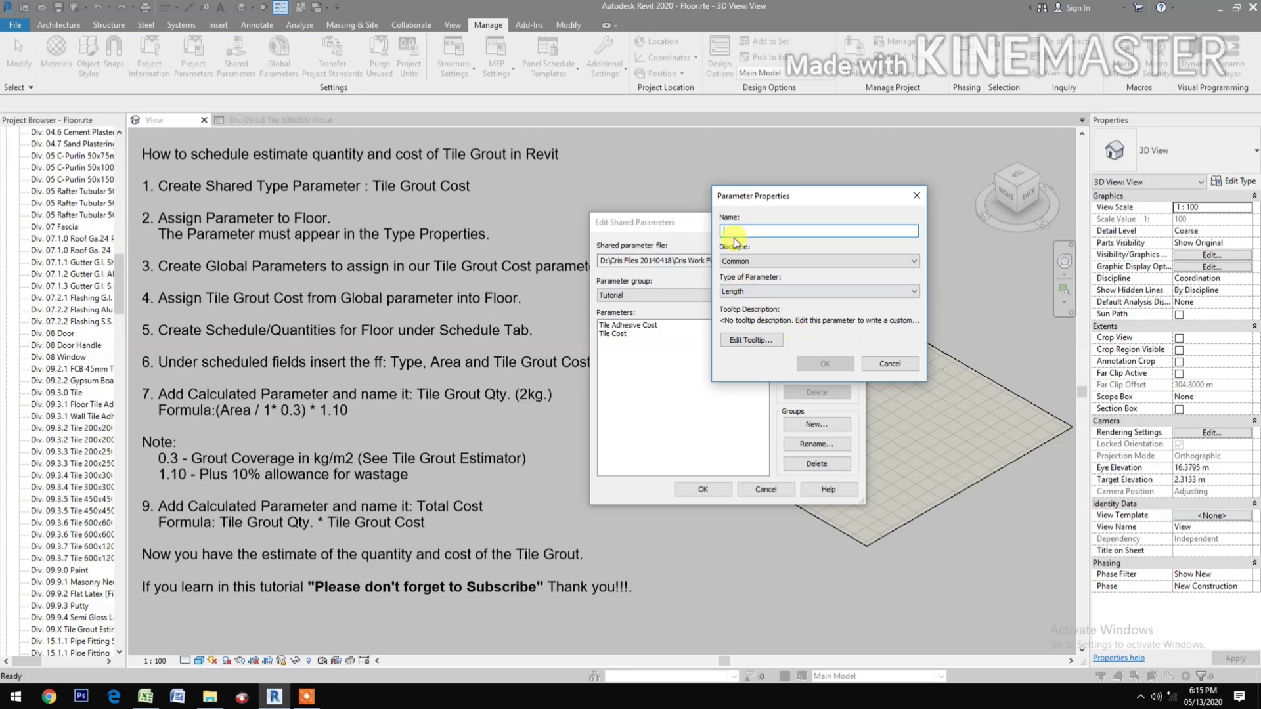
text(Tile Grout )
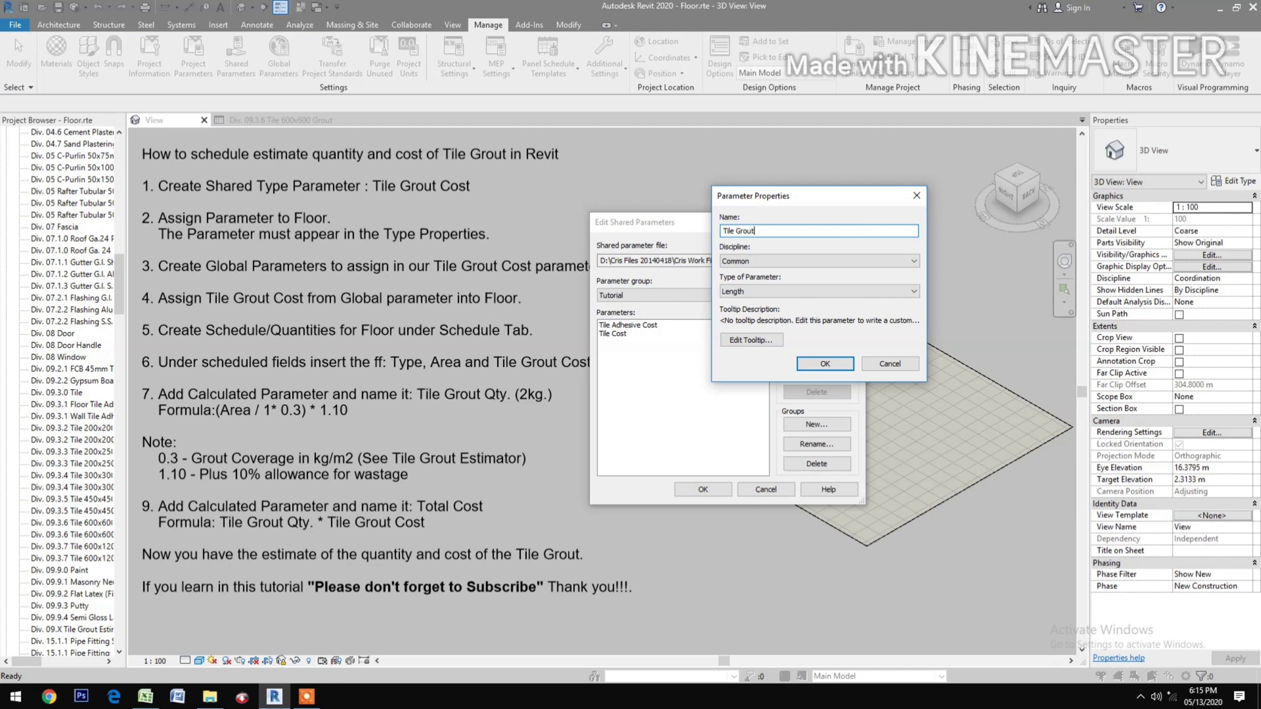
text(Cost)
click(775, 293)
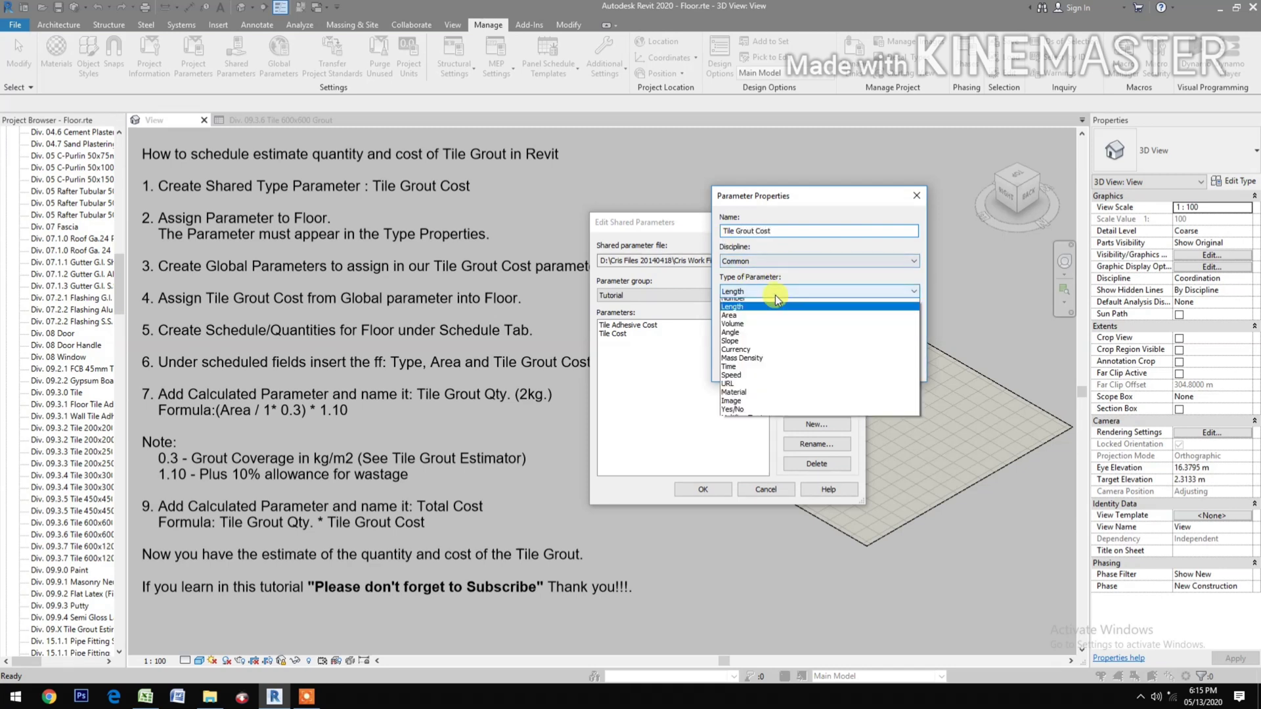
click(748, 372)
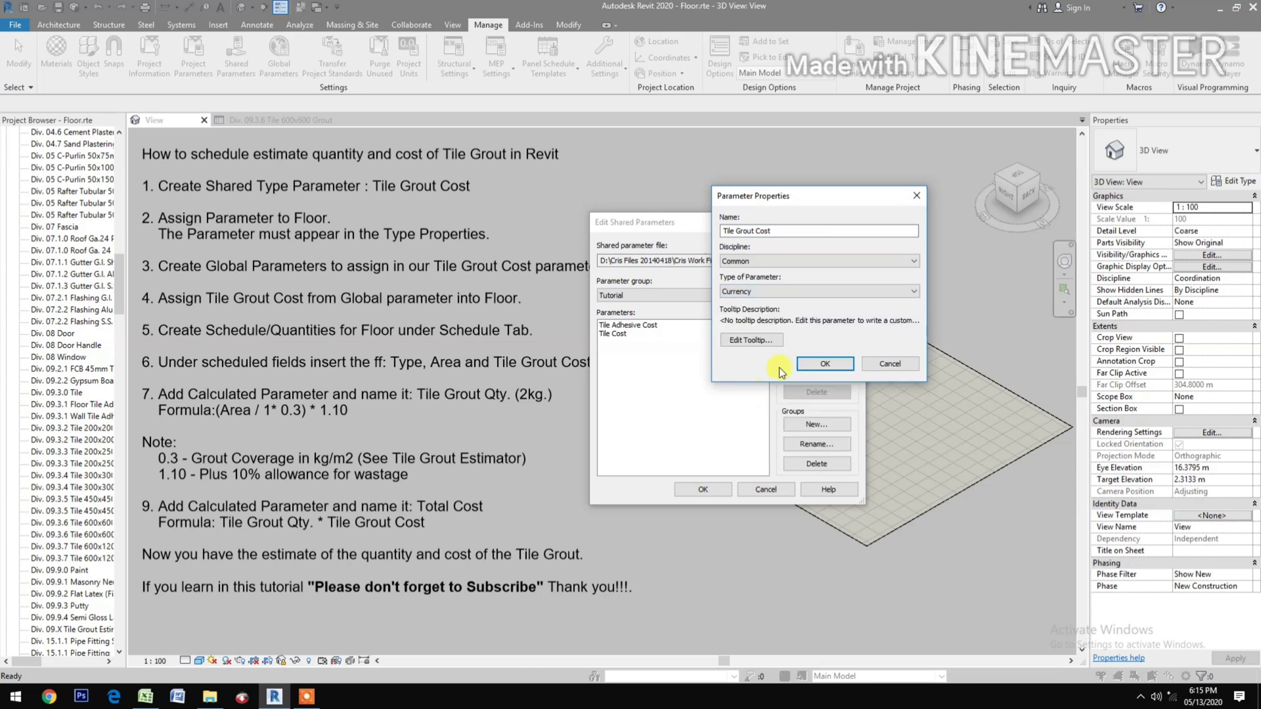
click(807, 360)
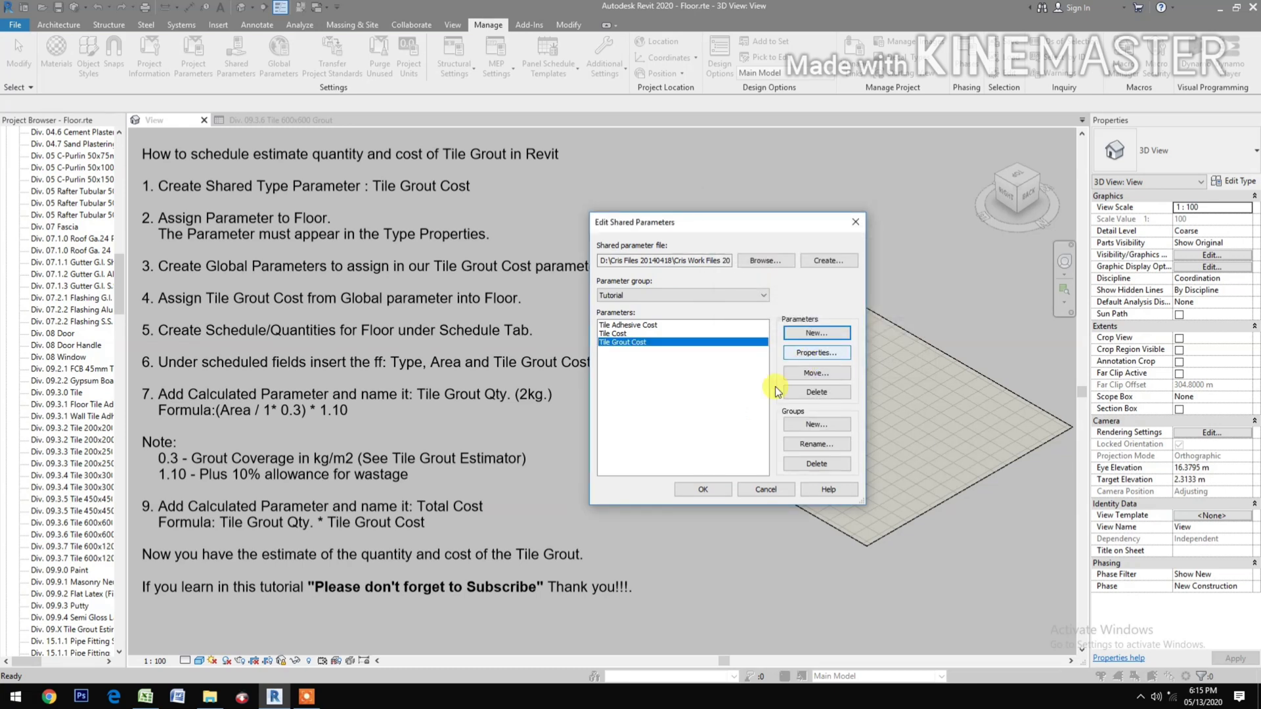
click(691, 495)
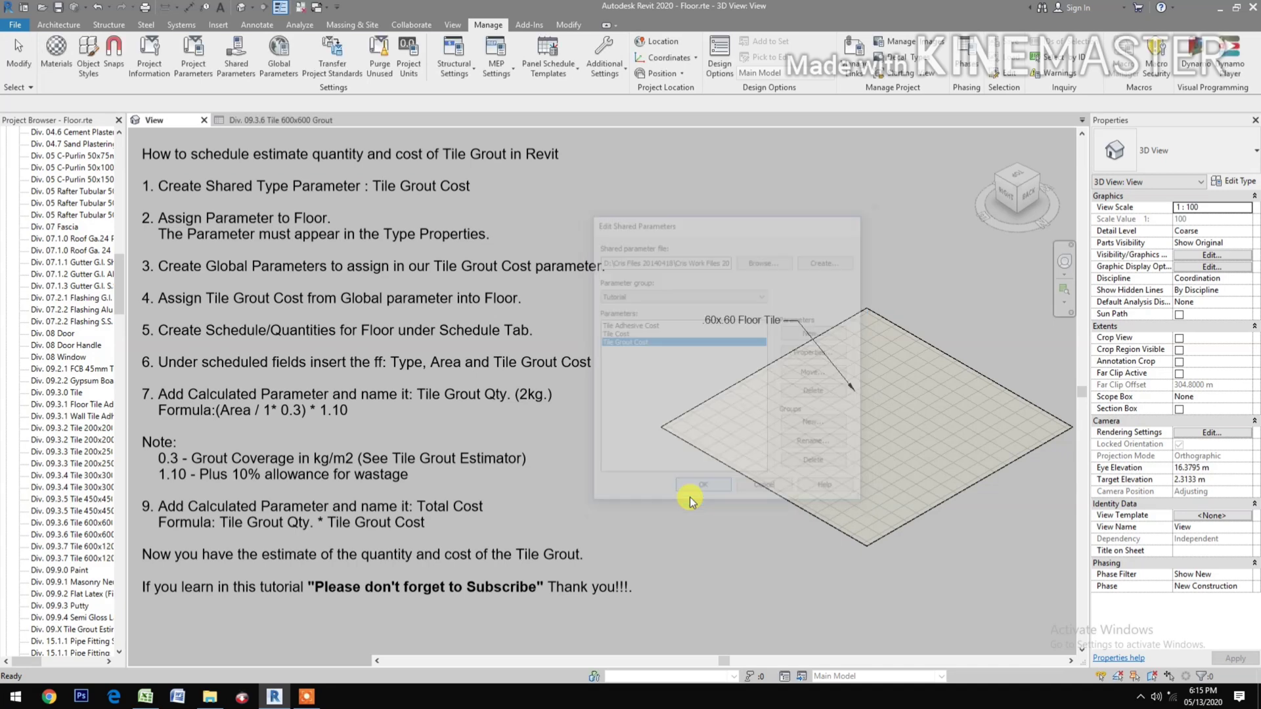
Add a new project parameter based on the shared parameter Tile Grout Cost
click(189, 63)
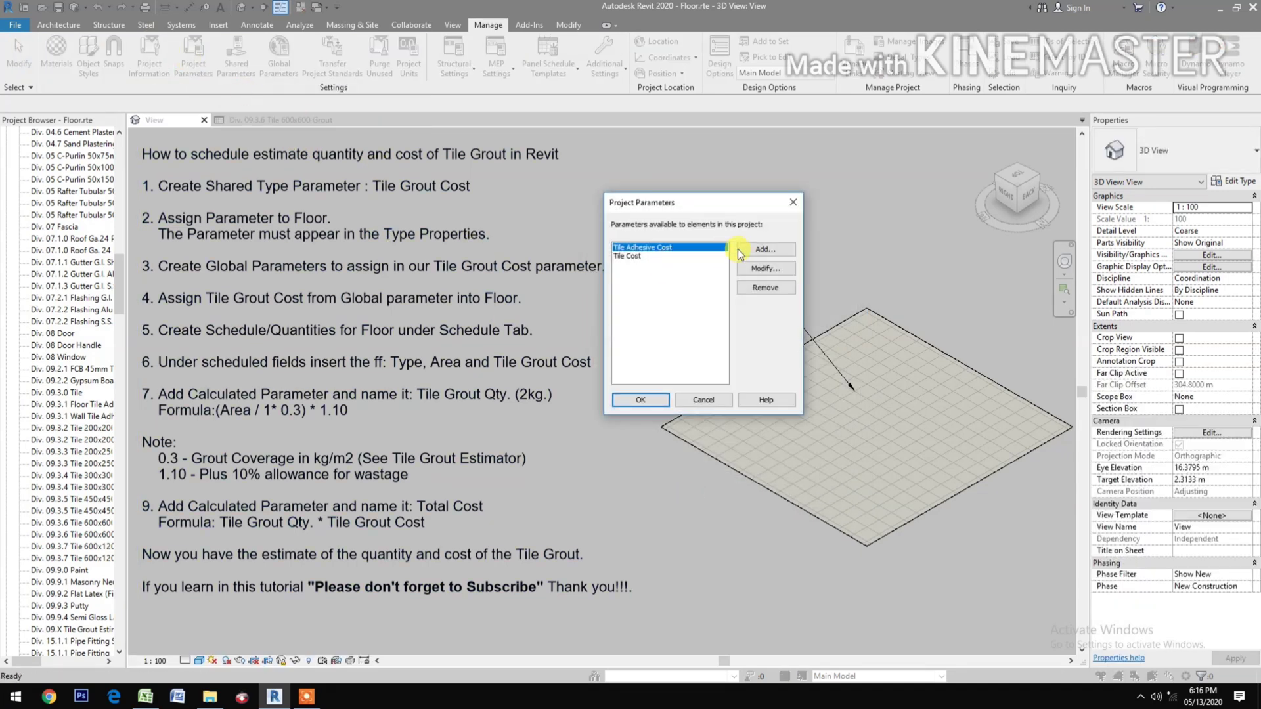
click(754, 250)
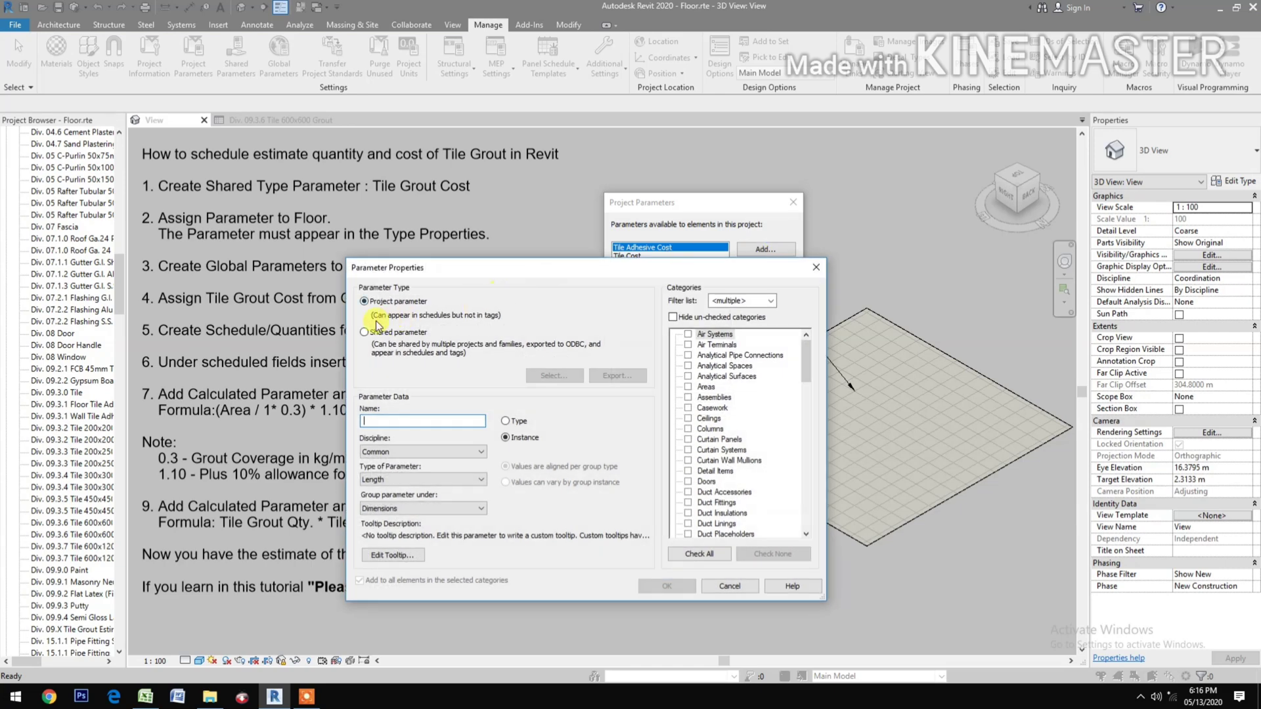
click(366, 333)
click(534, 377)
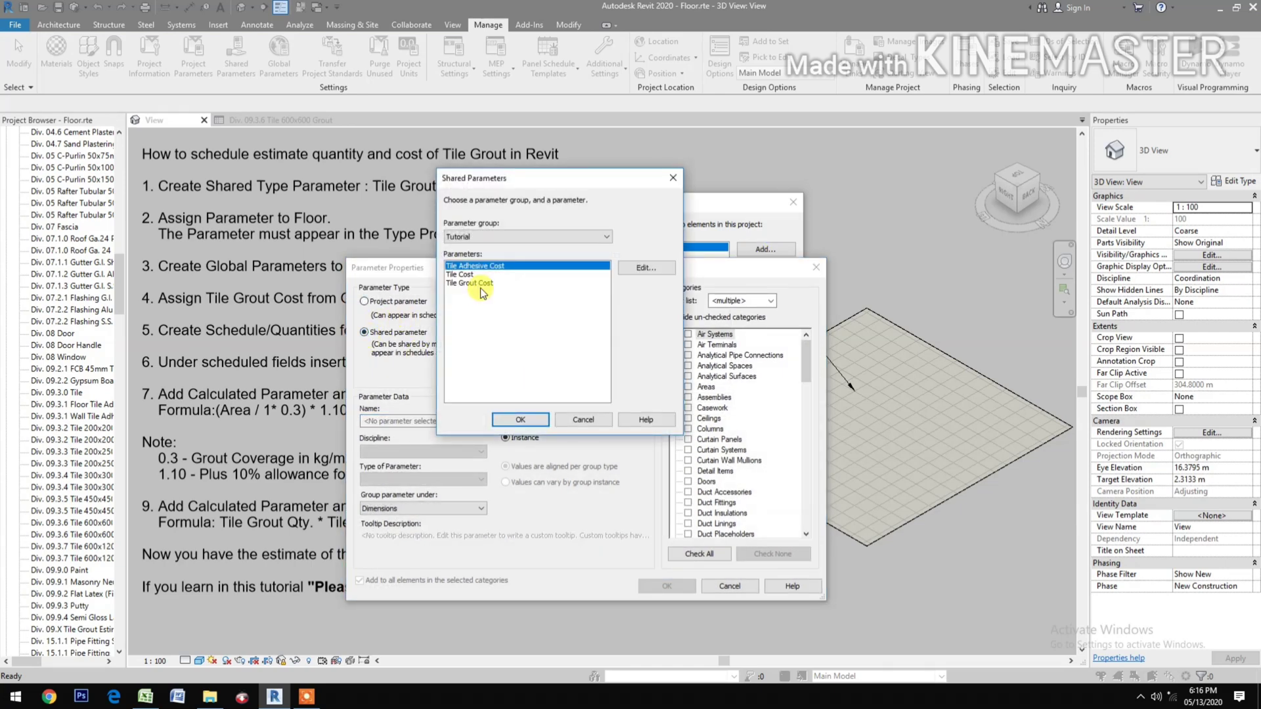
double_click(478, 284)
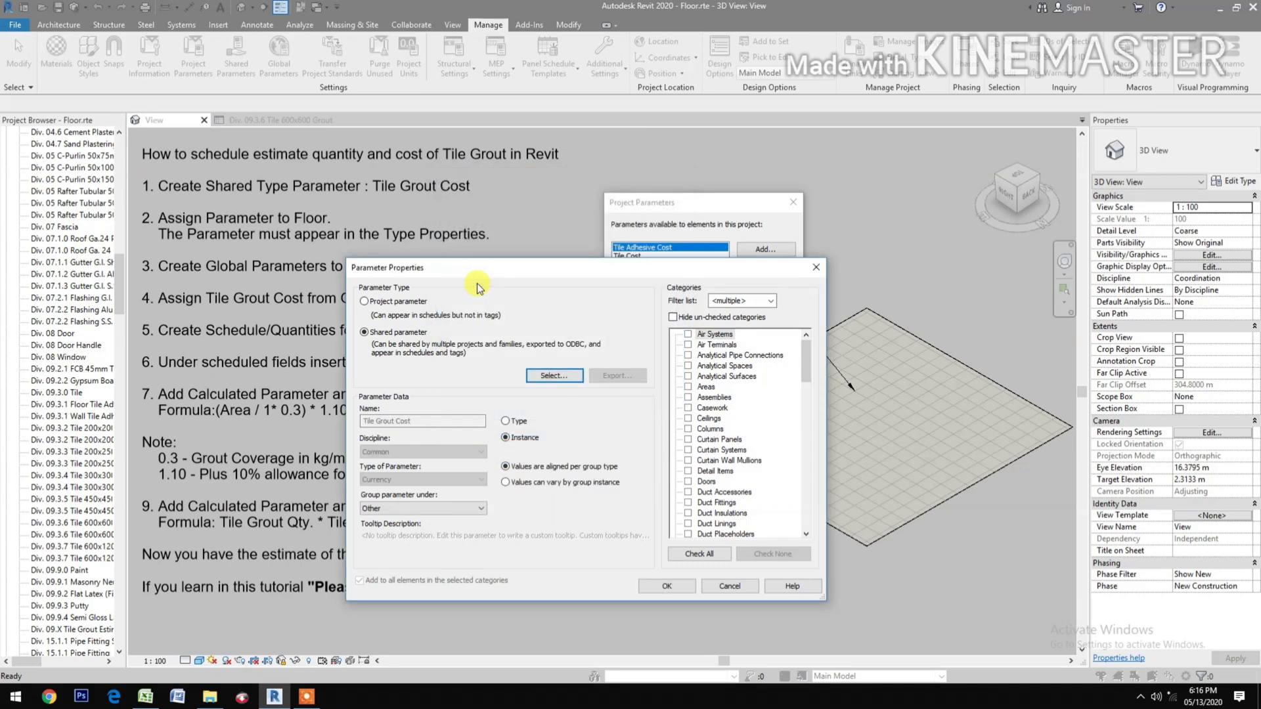
Make Tile Grout Cost a type parameter grouped under Identity Data and assign it to the Floors category
click(507, 422)
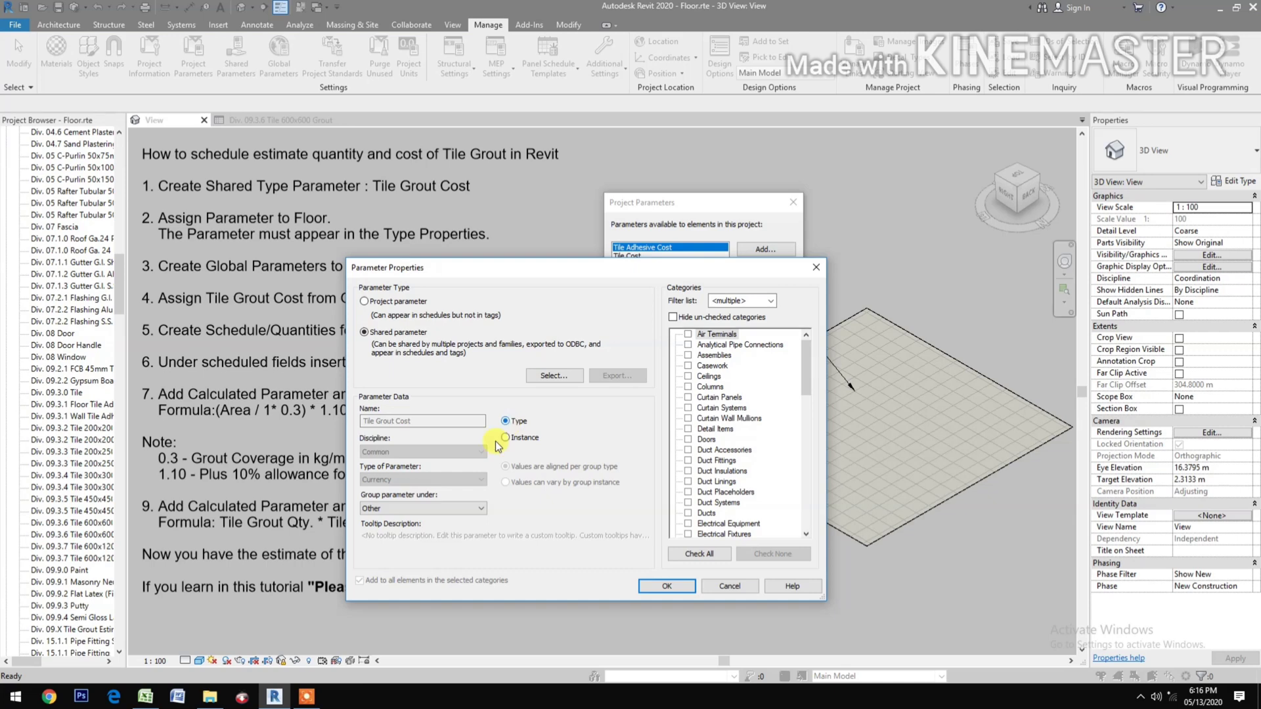
click(412, 509)
click(420, 516)
click(417, 510)
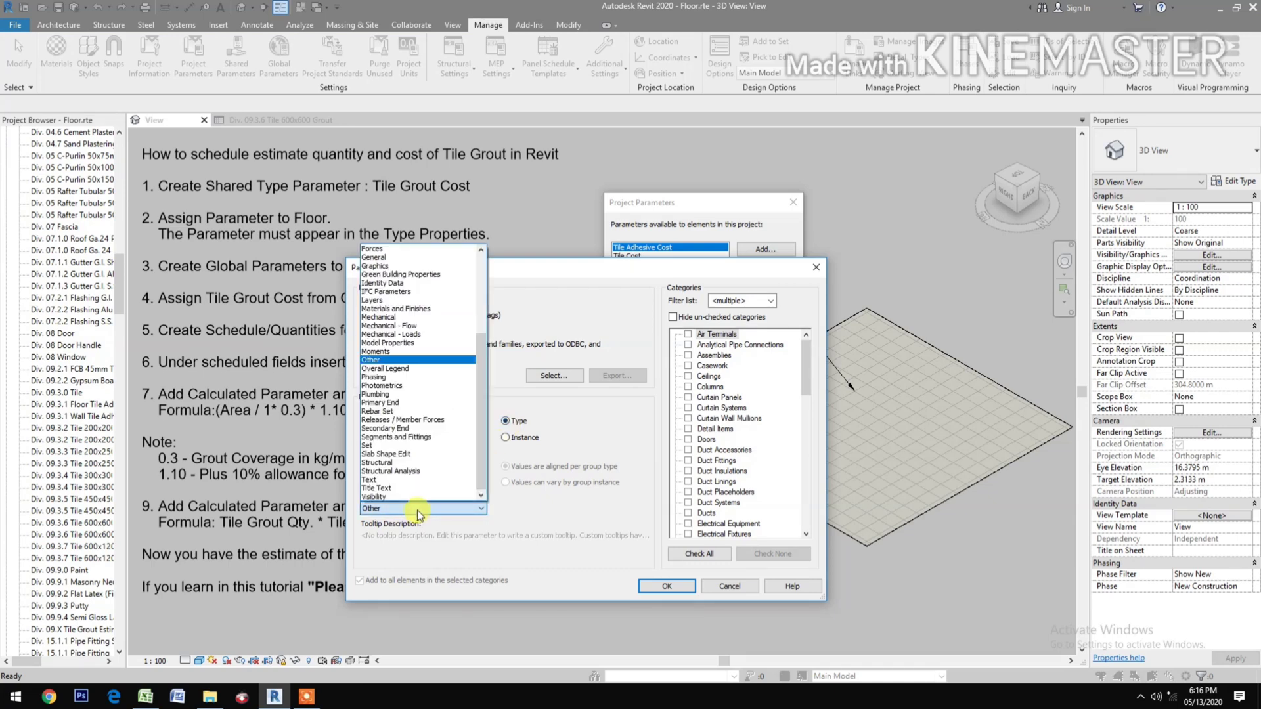
click(412, 283)
scroll(781, 446, down, 5)
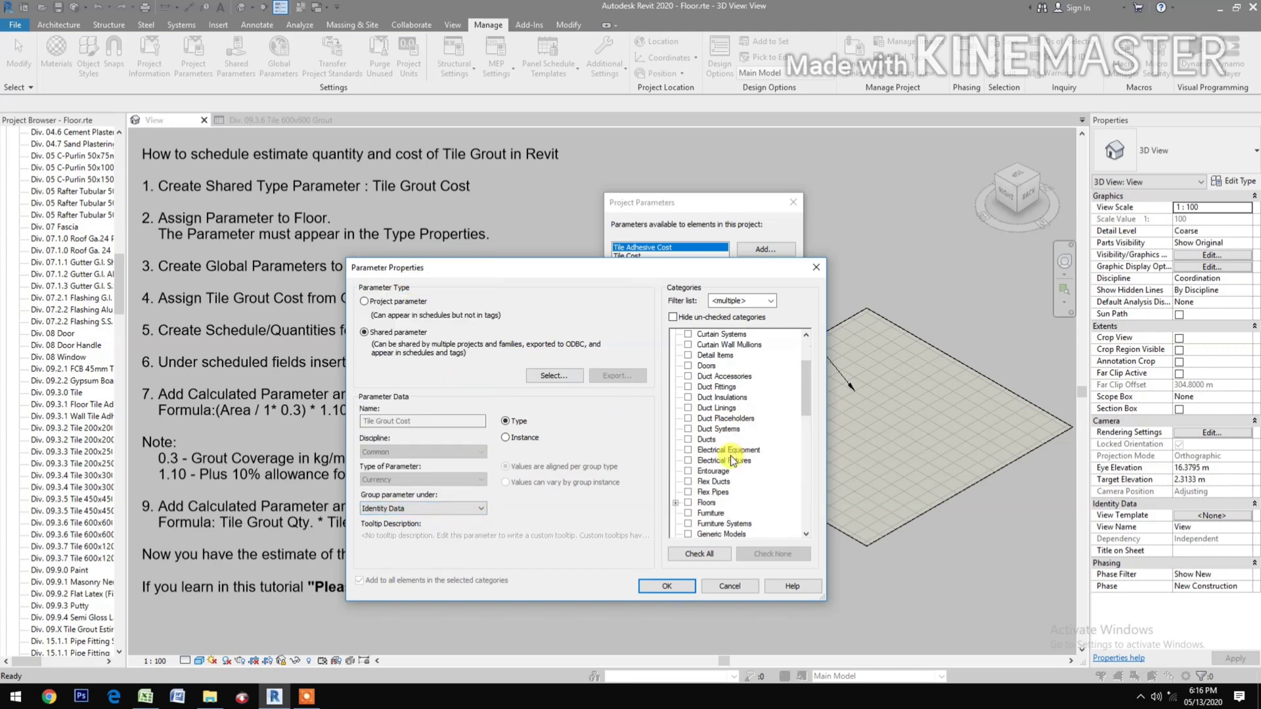
click(689, 429)
click(665, 586)
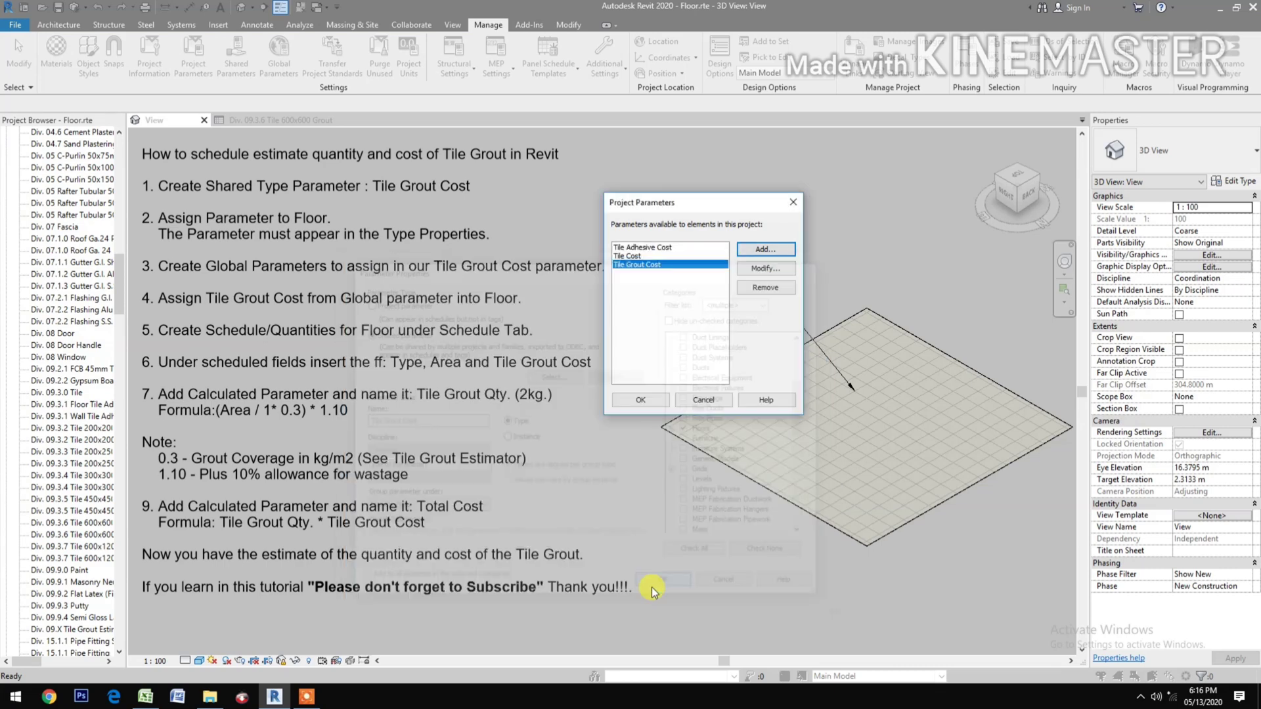
click(648, 397)
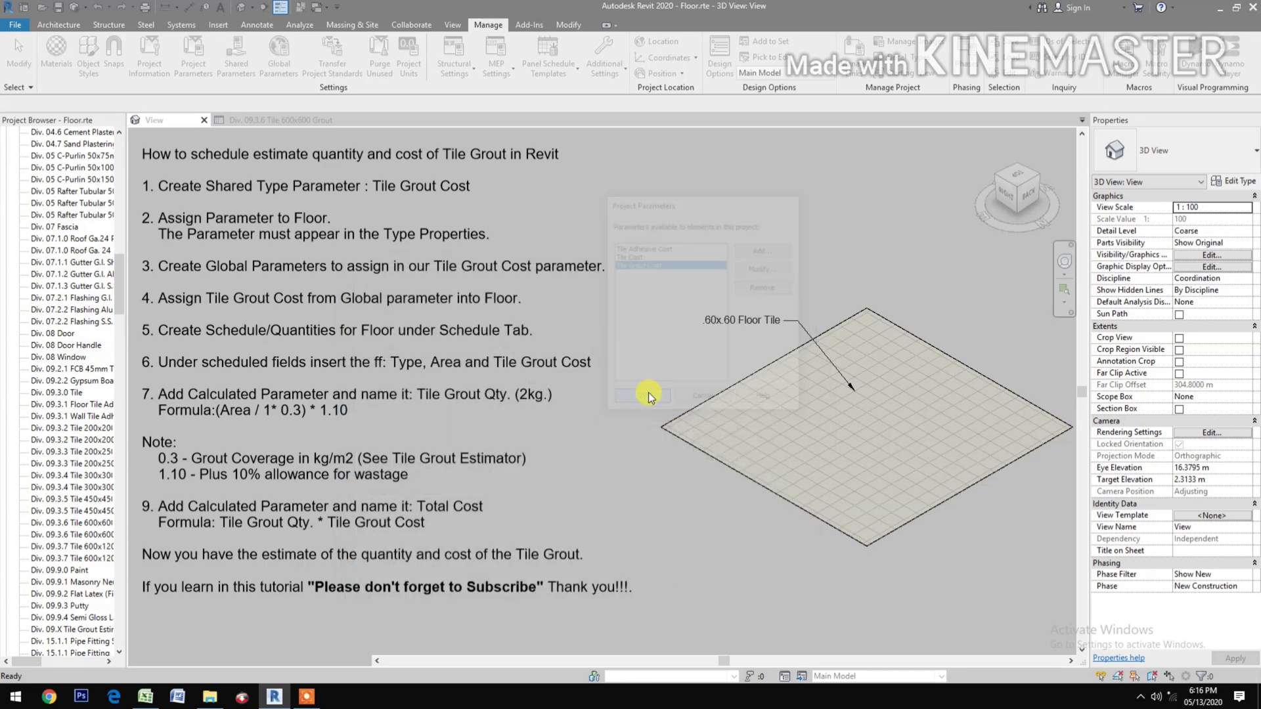
Create a global parameter named Tile Grout Cost of type Currency, grouped under Identity Data
click(235, 276)
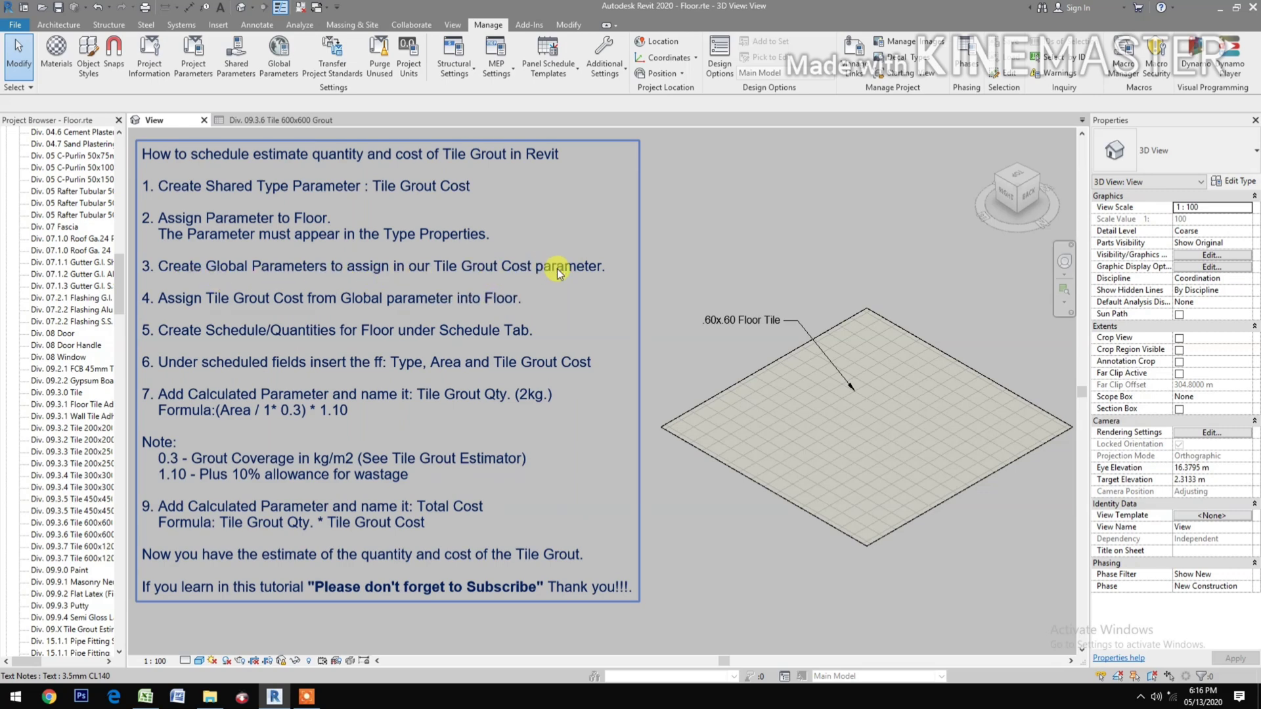
click(280, 59)
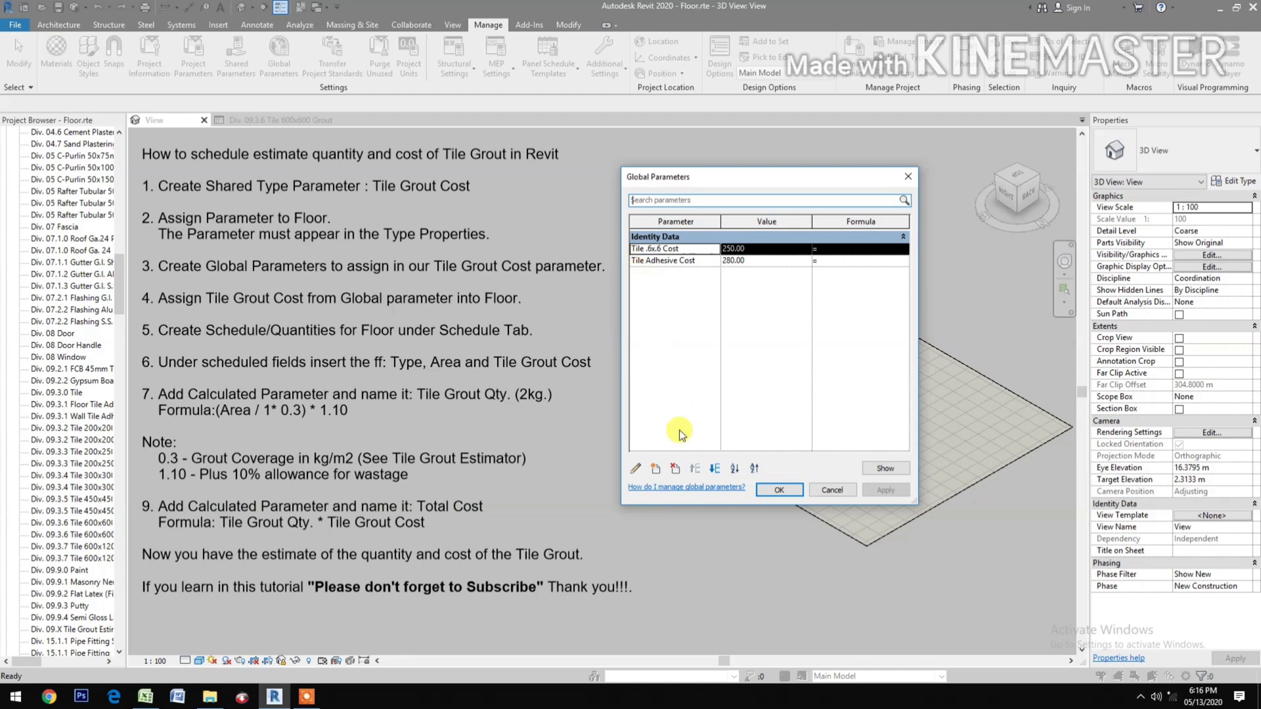
click(657, 468)
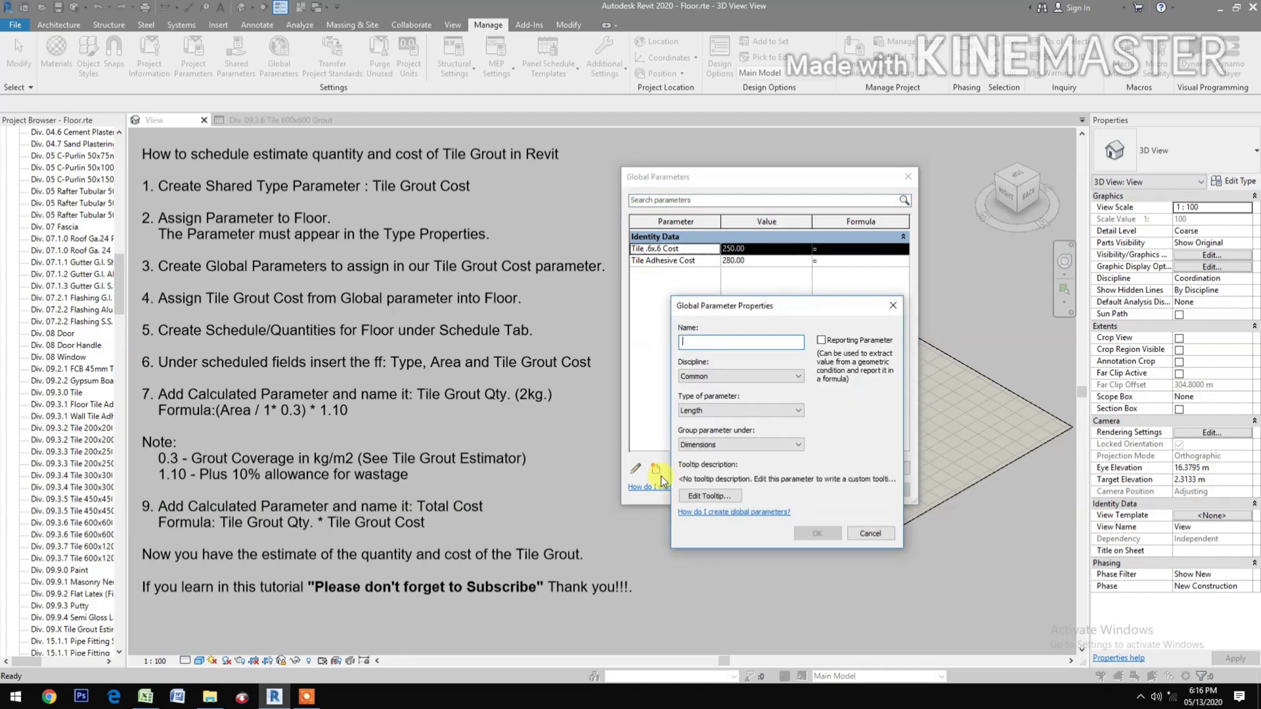
text(Tile Grout )
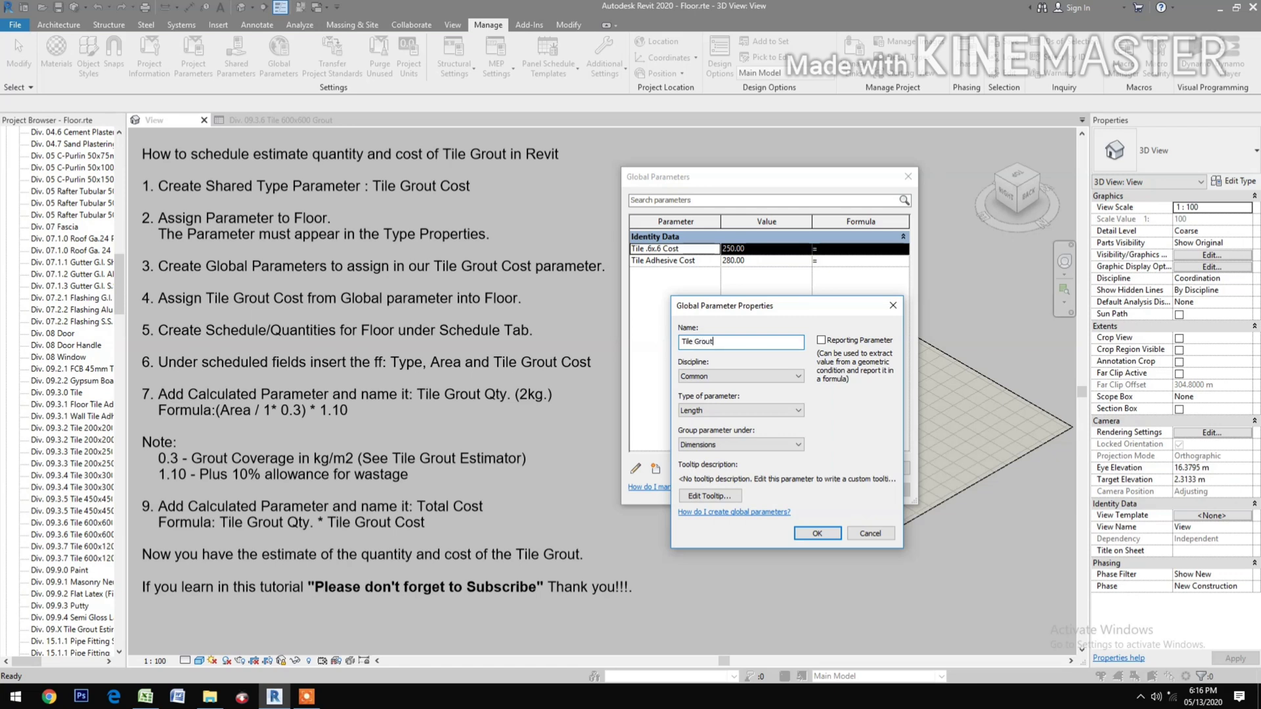
text(Cost)
click(737, 411)
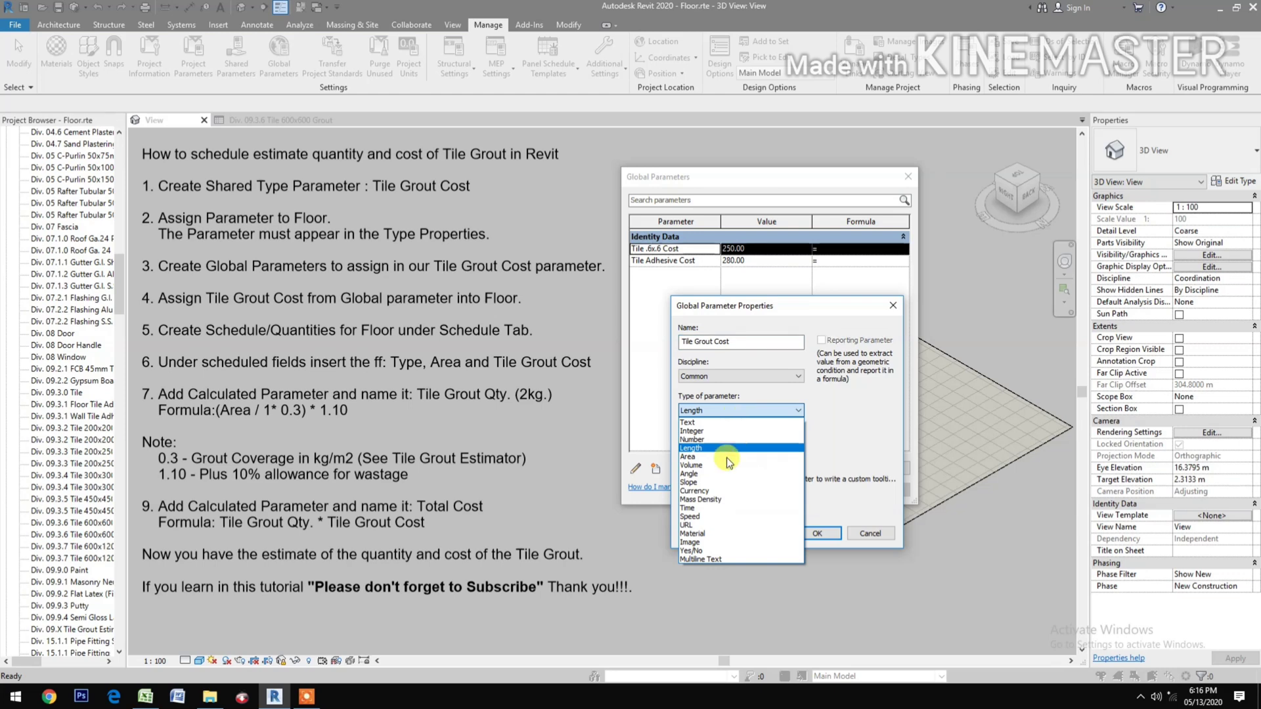
click(716, 490)
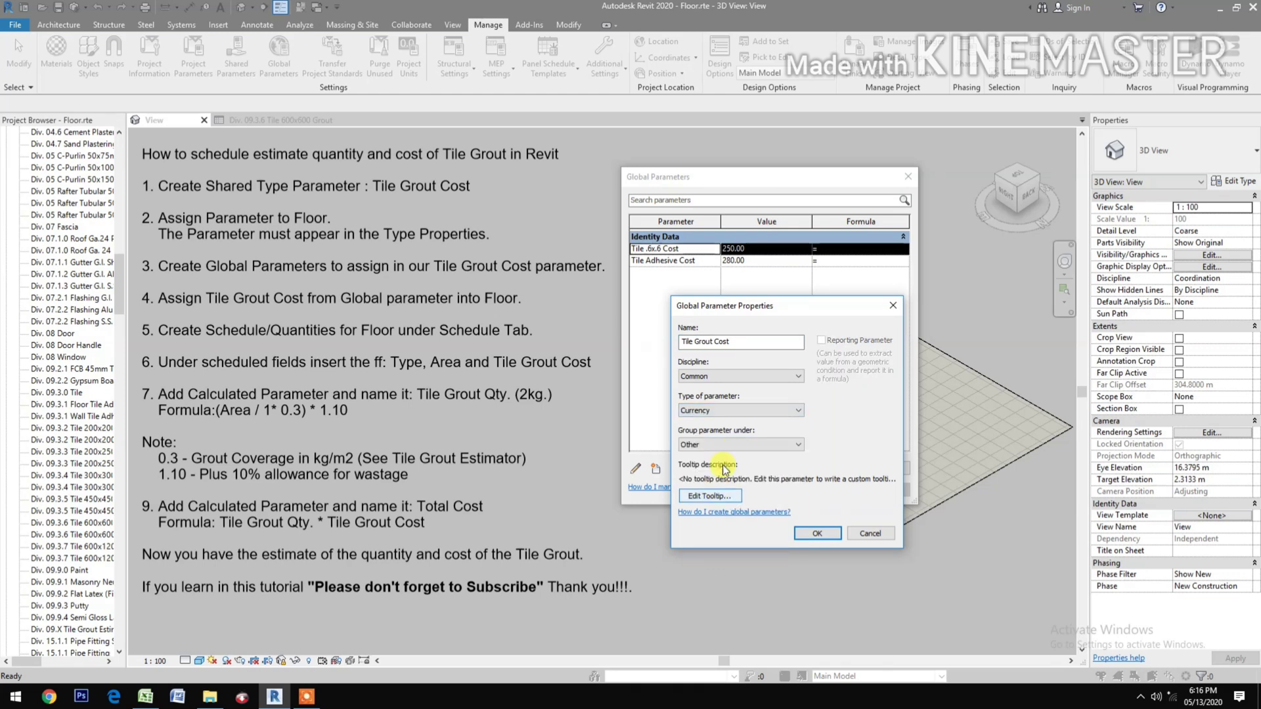
click(732, 442)
click(734, 448)
click(734, 448)
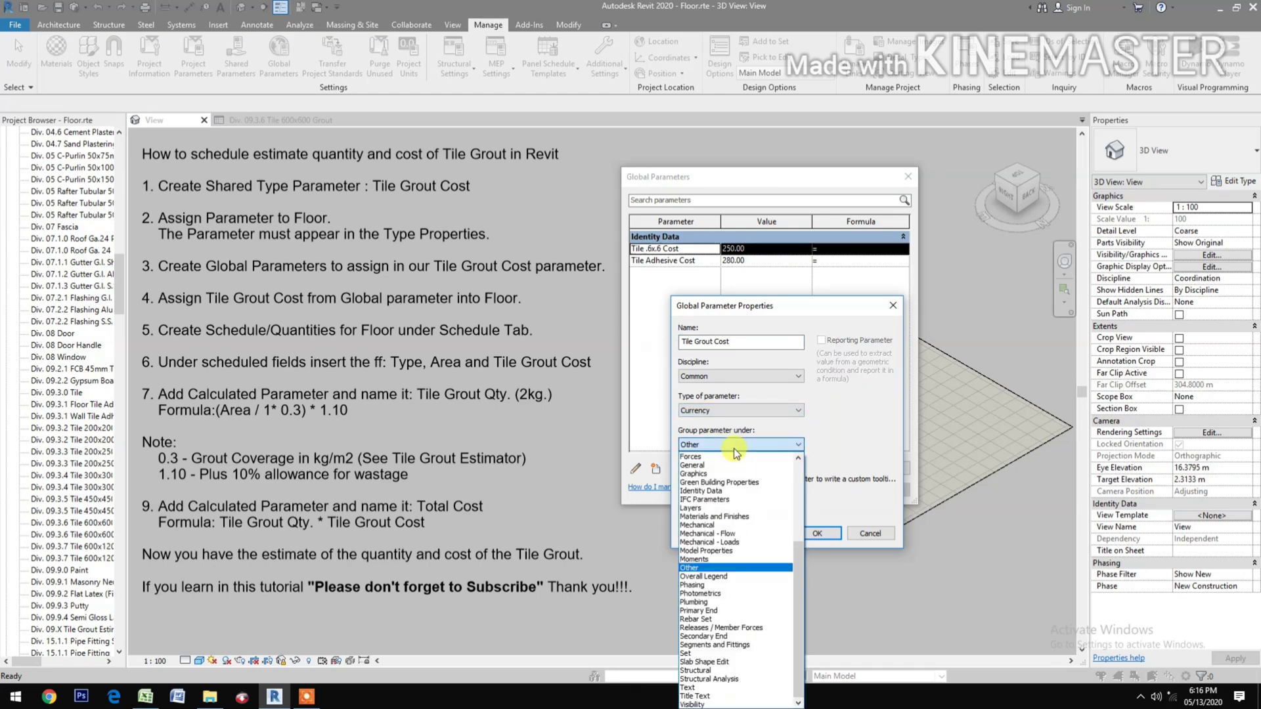
click(723, 491)
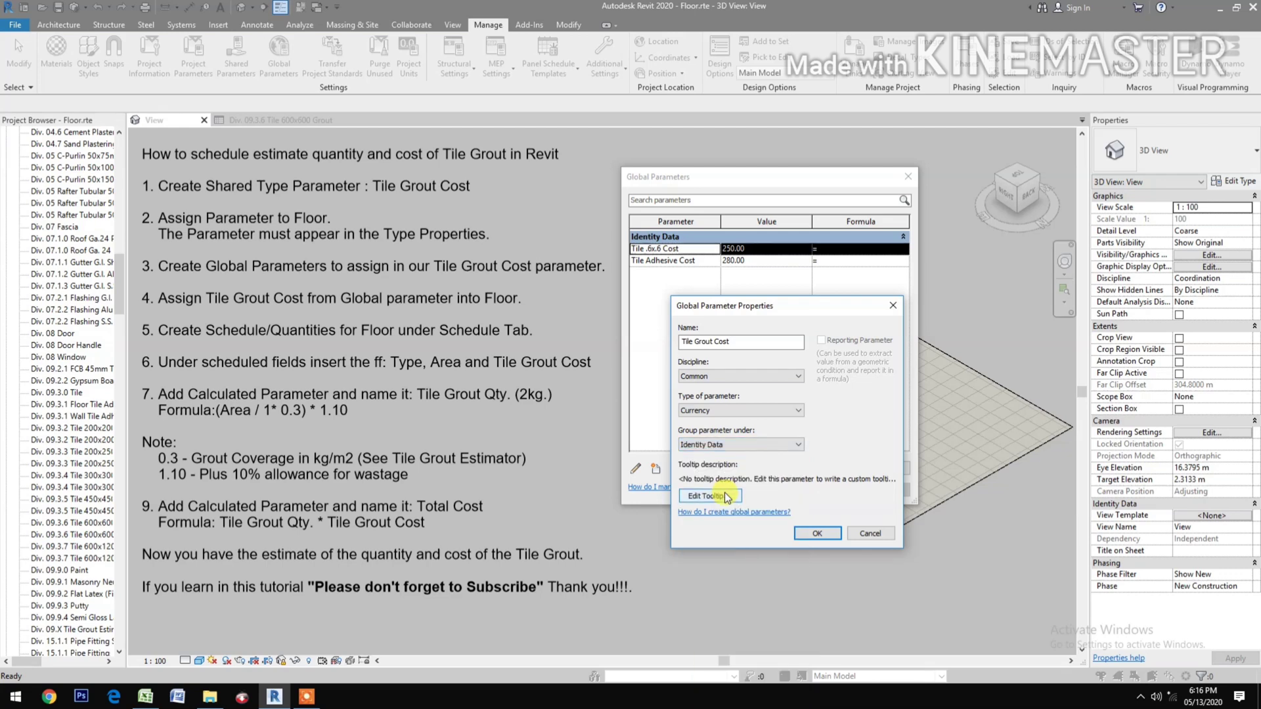
click(817, 533)
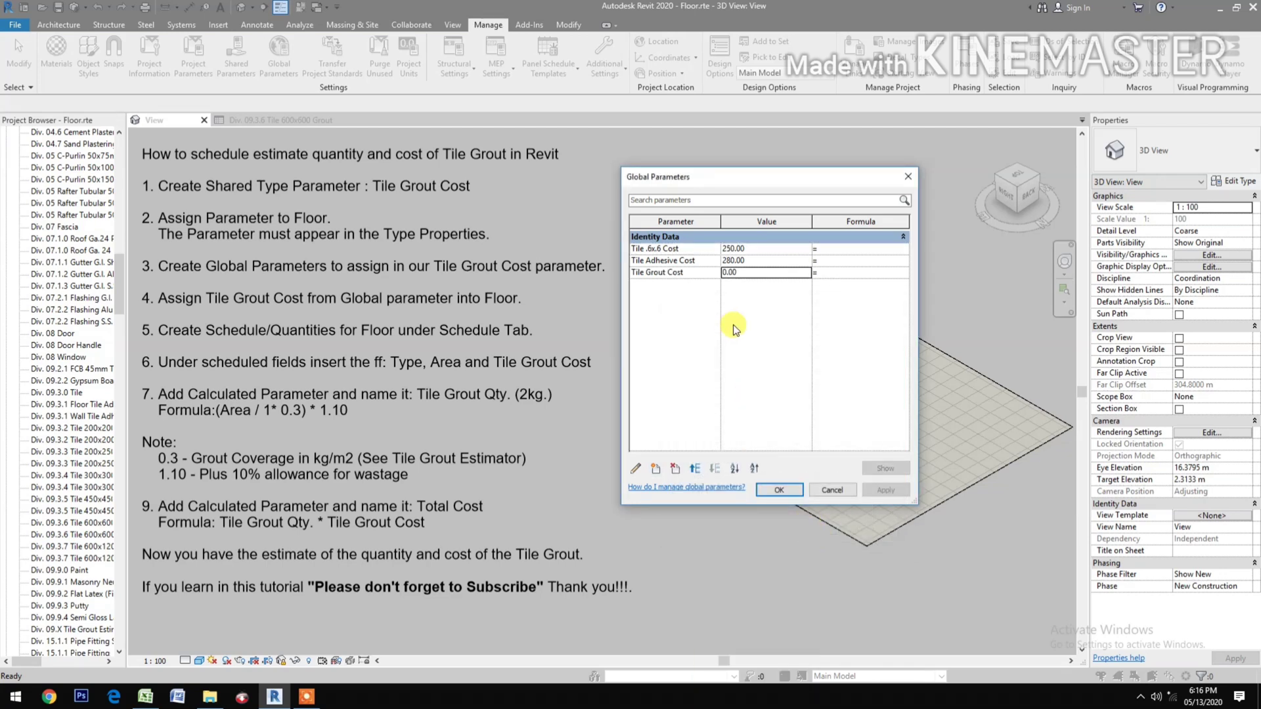
Set the Tile Grout Cost global parameter's value to 80 and apply it
click(756, 275)
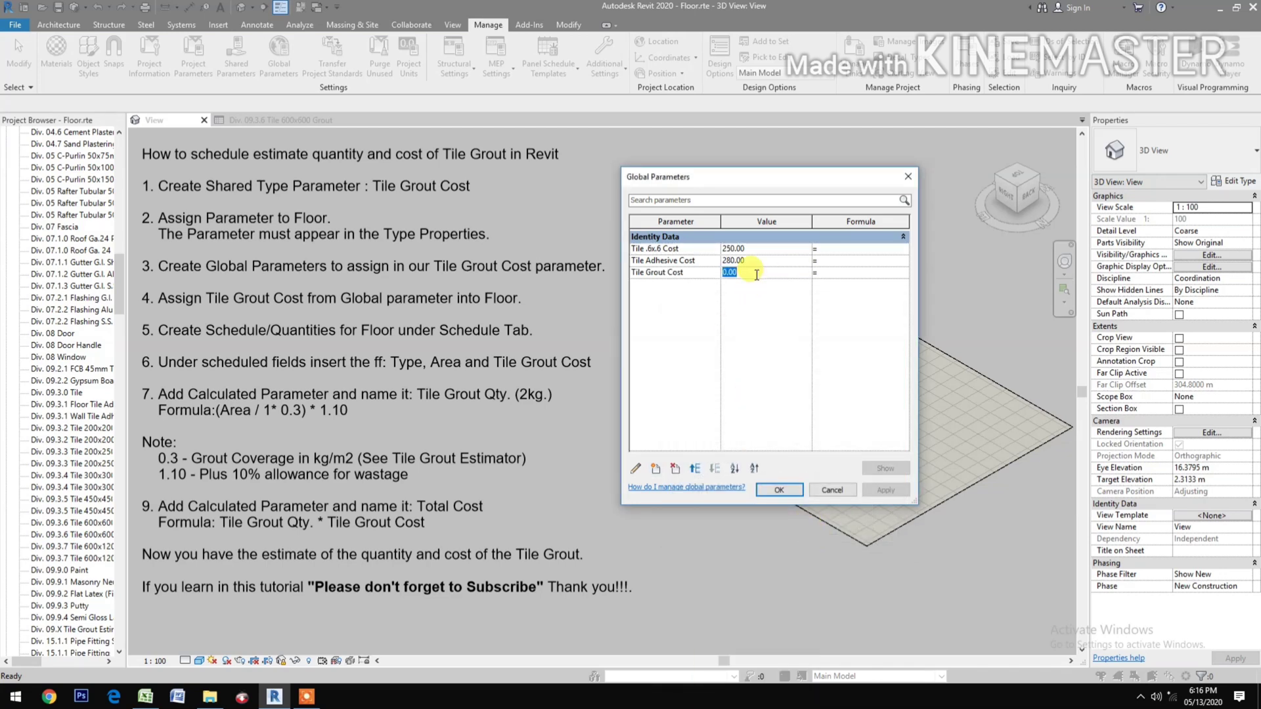
text(80)
click(834, 388)
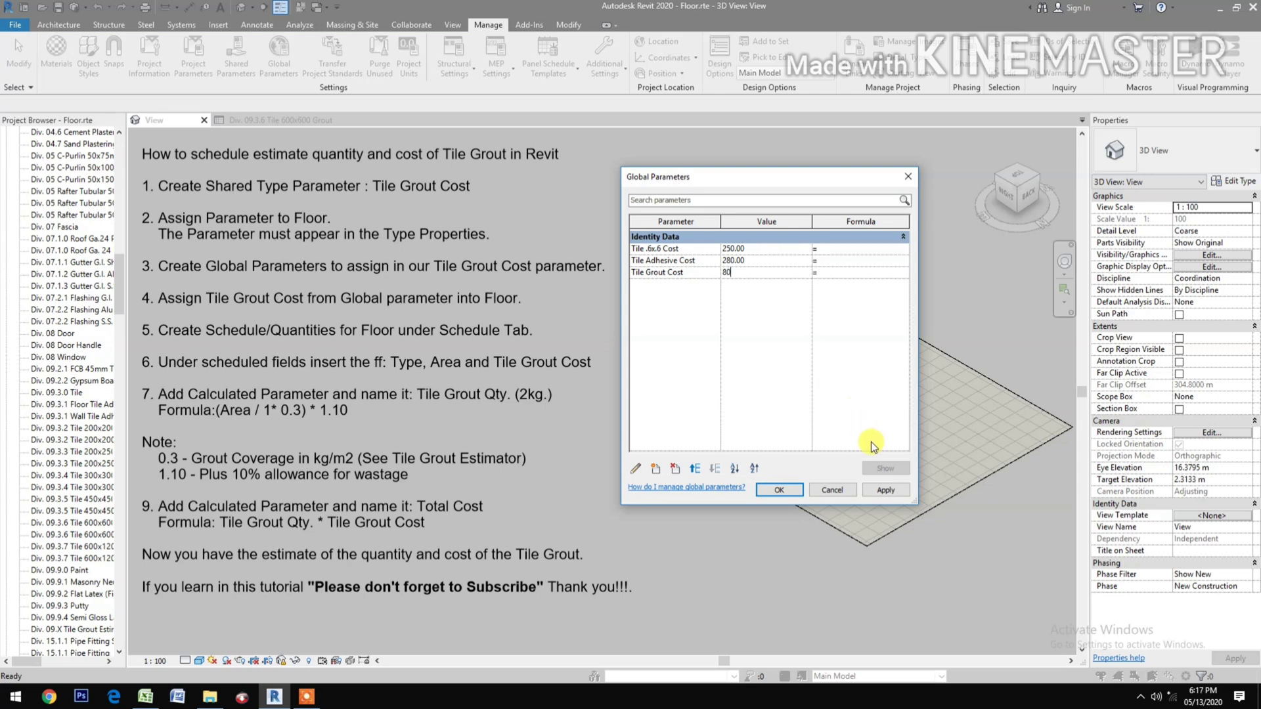
click(885, 490)
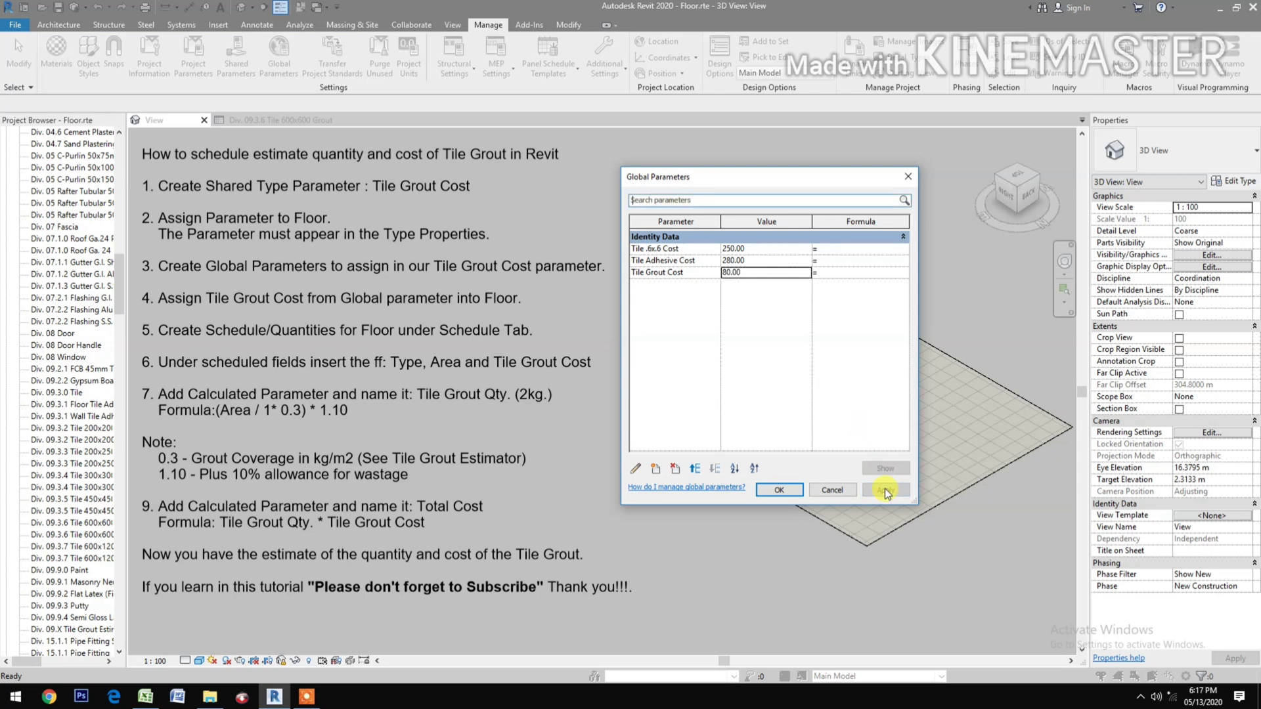
click(779, 490)
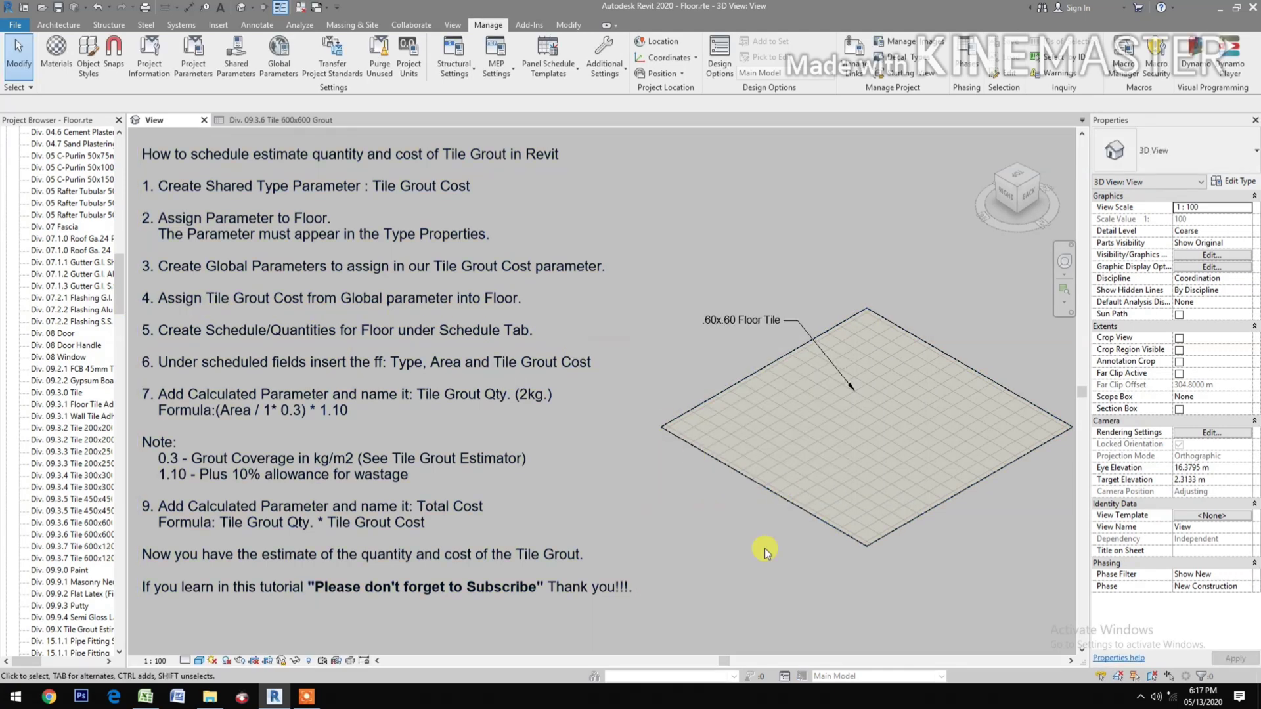
click(754, 478)
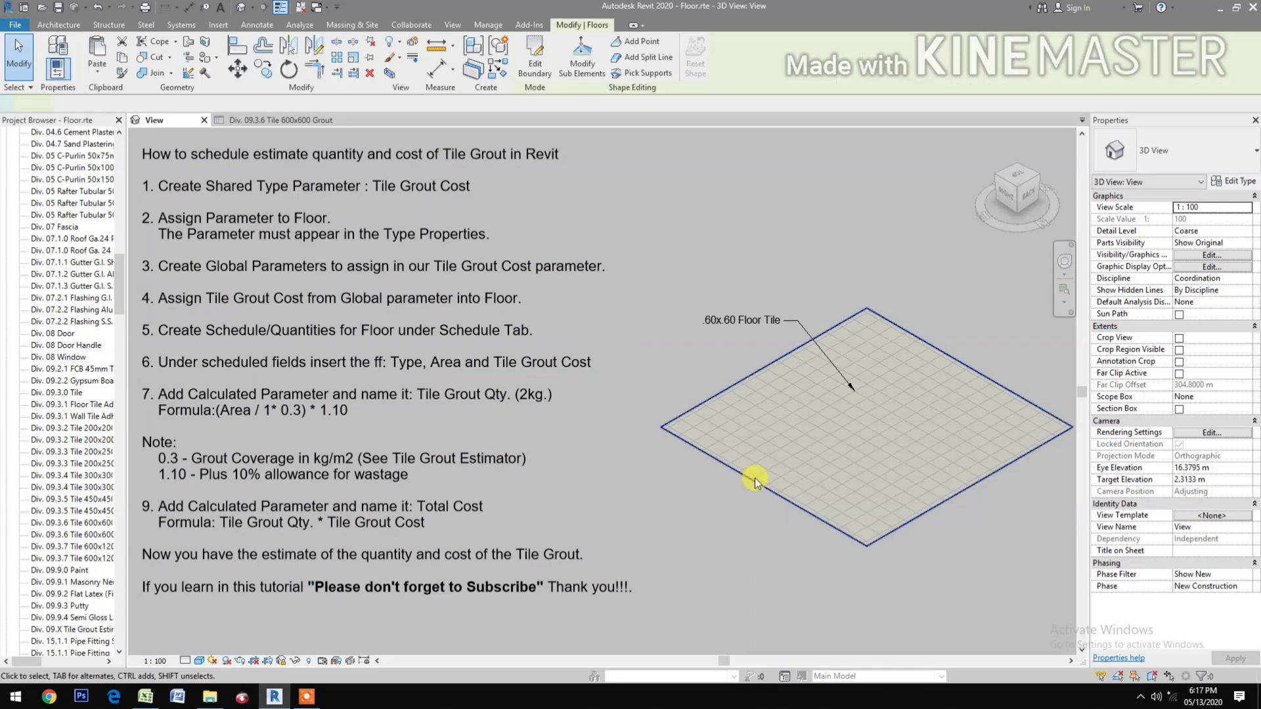
double_click(755, 486)
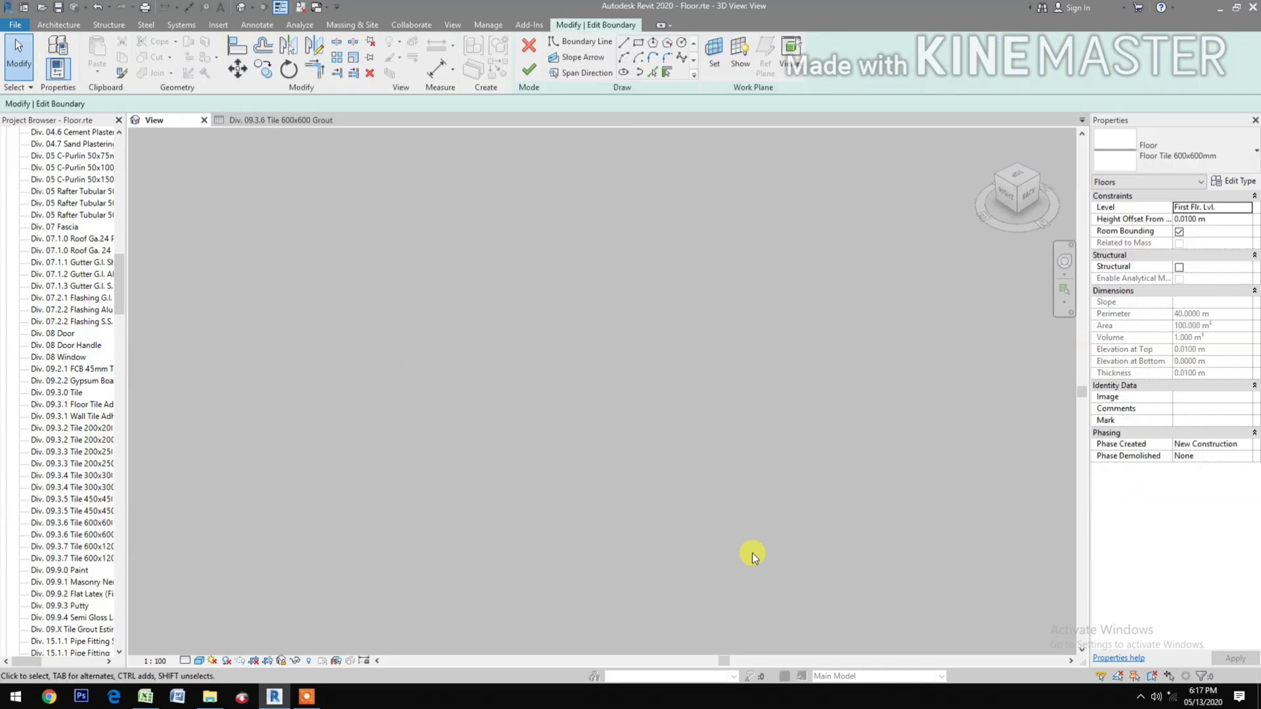
click(529, 45)
Associate the Tile Grout Cost type parameter of the 600x600mm tile floor with the Tile Grout Cost global parameter and apply it
click(716, 419)
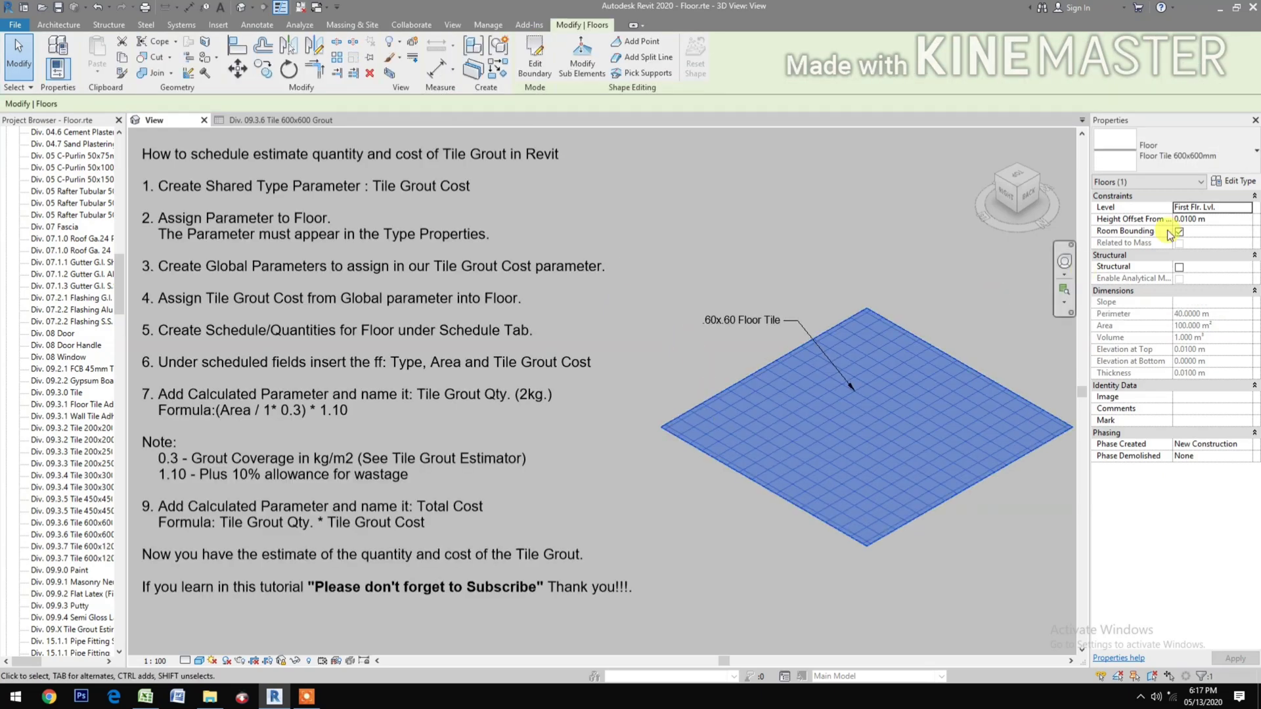
click(1236, 182)
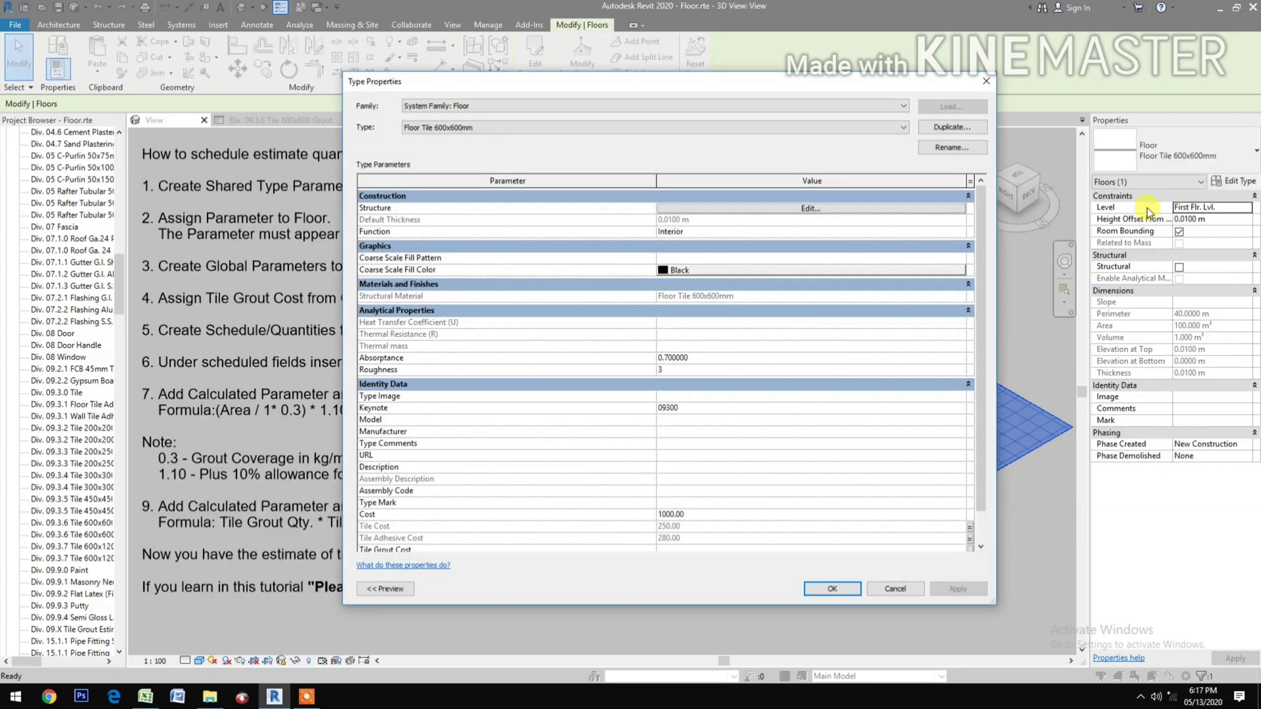
scroll(565, 479, down, 1)
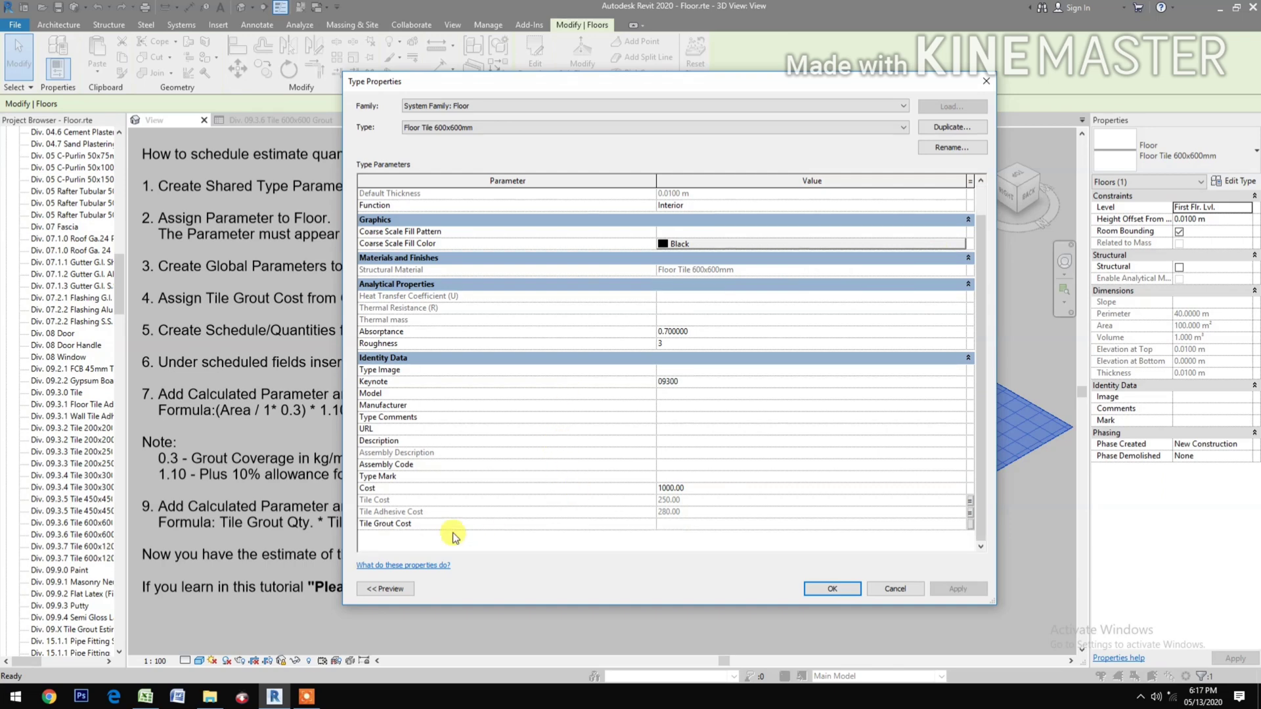
click(969, 525)
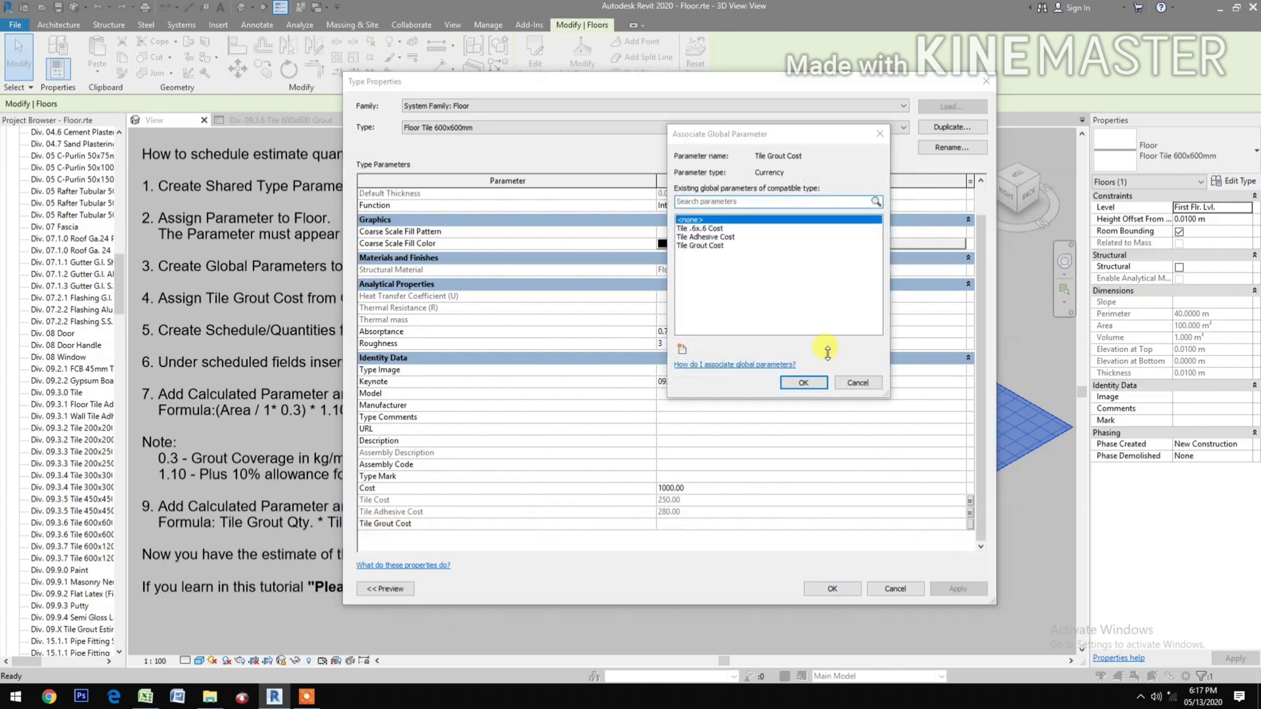
click(713, 247)
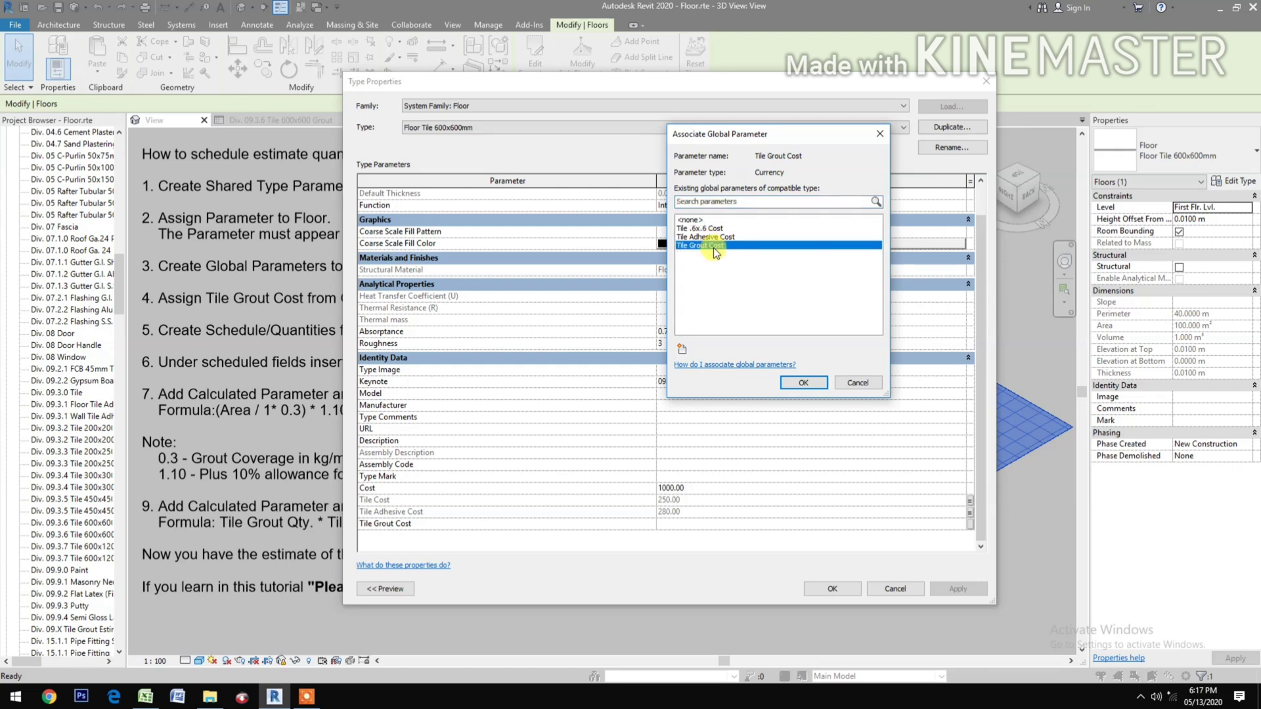
click(793, 382)
click(793, 381)
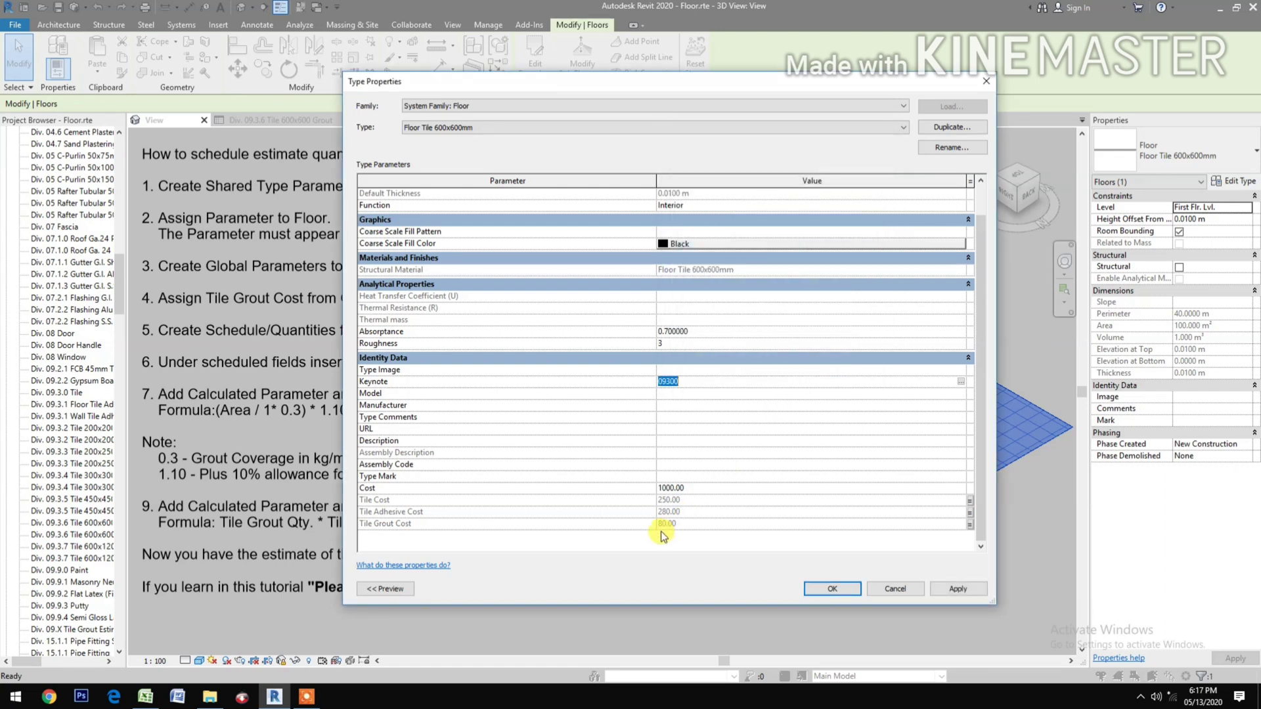
click(940, 590)
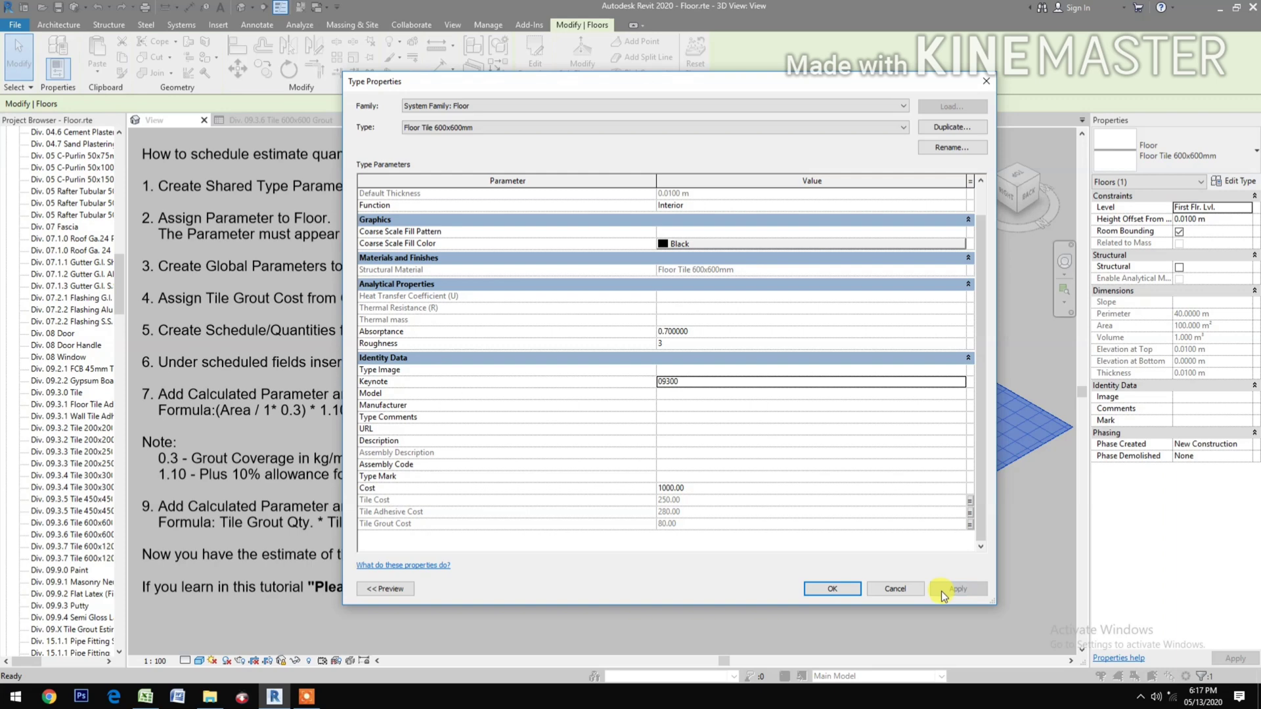
click(817, 586)
click(817, 586)
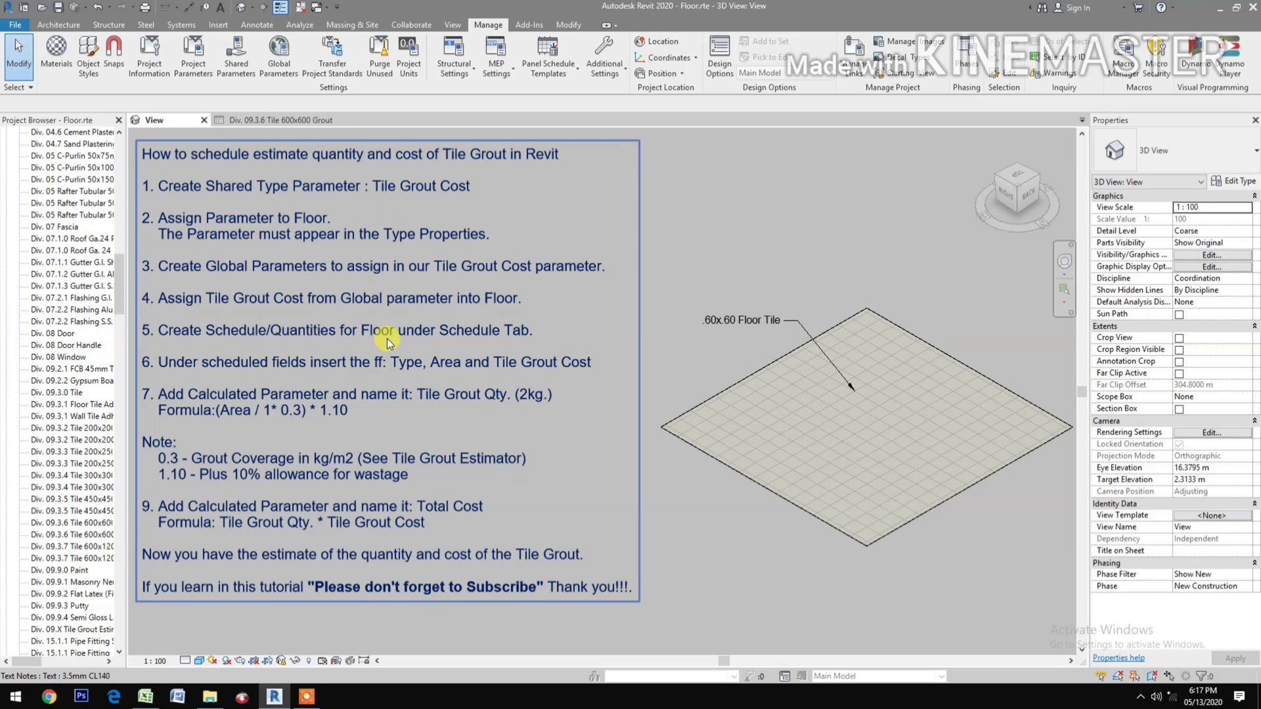
Create a new Schedule/Quantities schedule for the Floors category with the phase New Construction
click(455, 24)
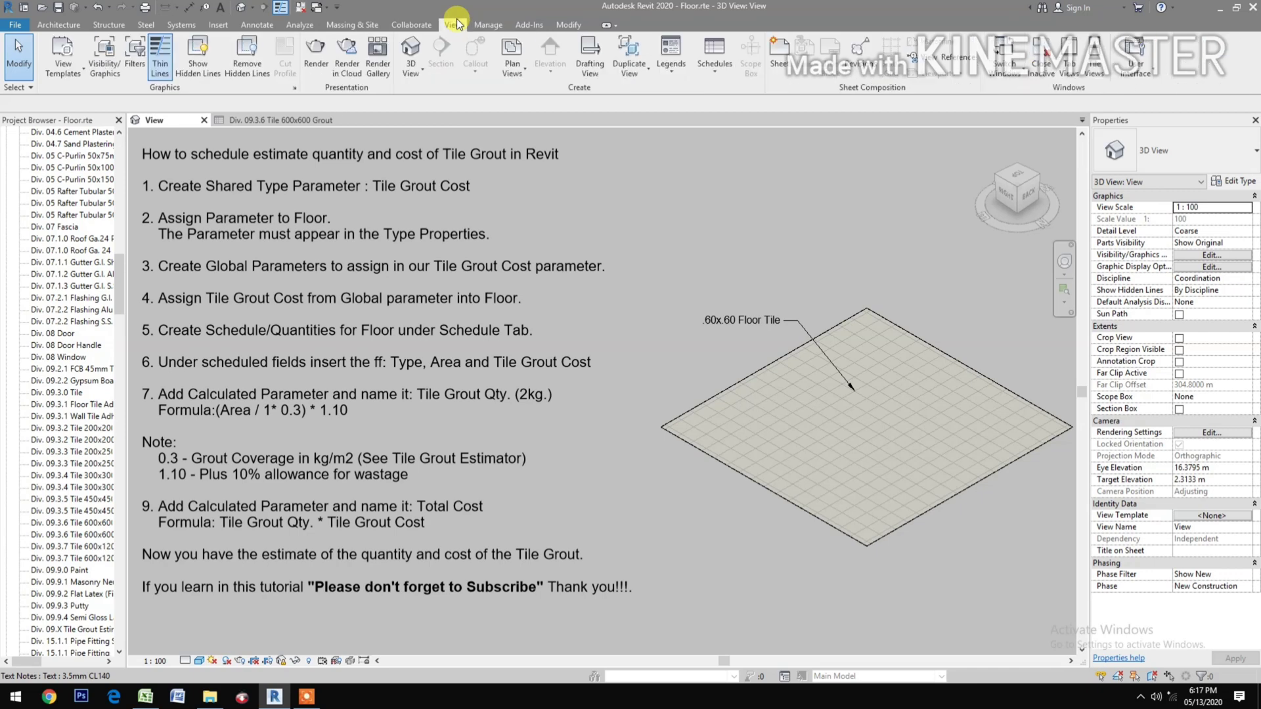
click(718, 75)
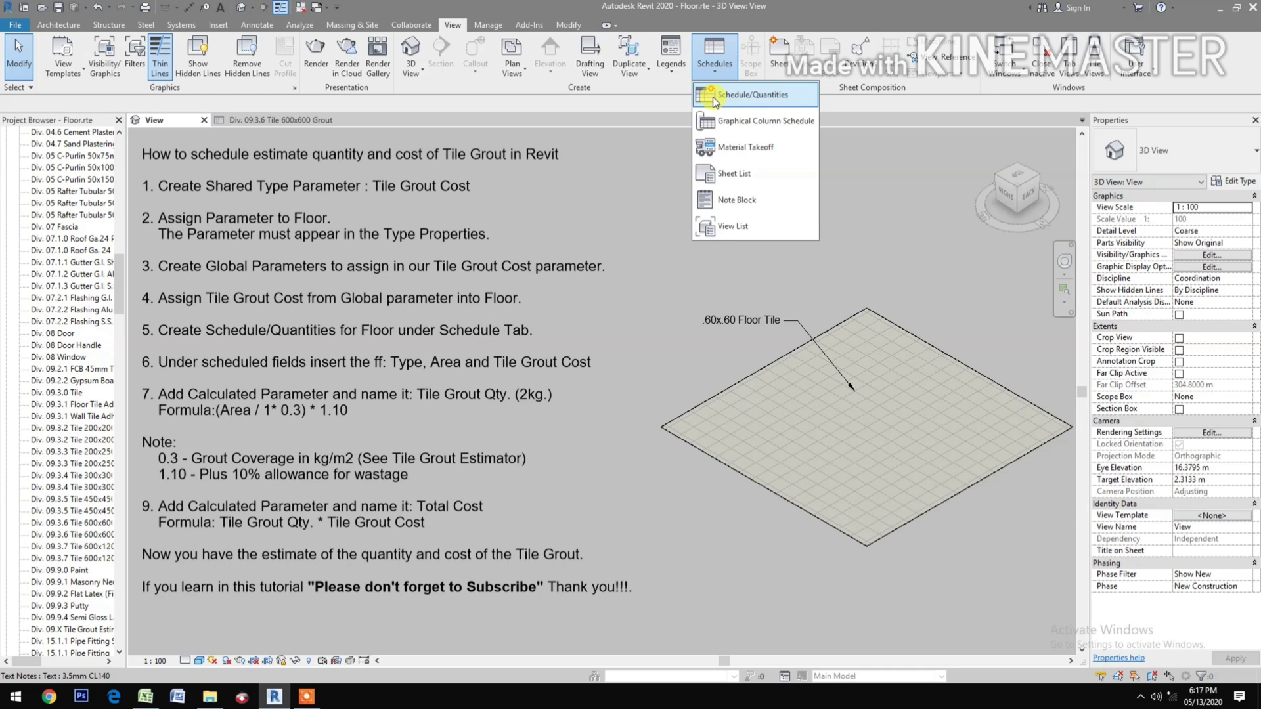
click(712, 96)
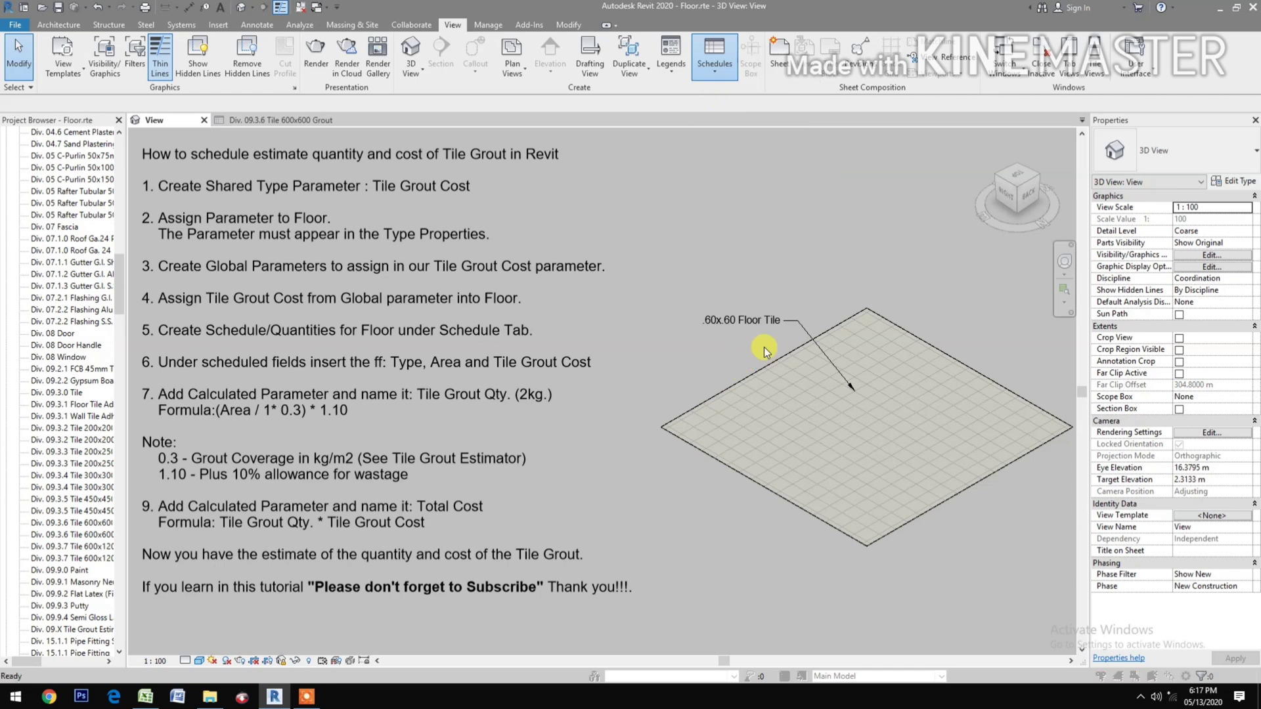
click(841, 372)
click(804, 405)
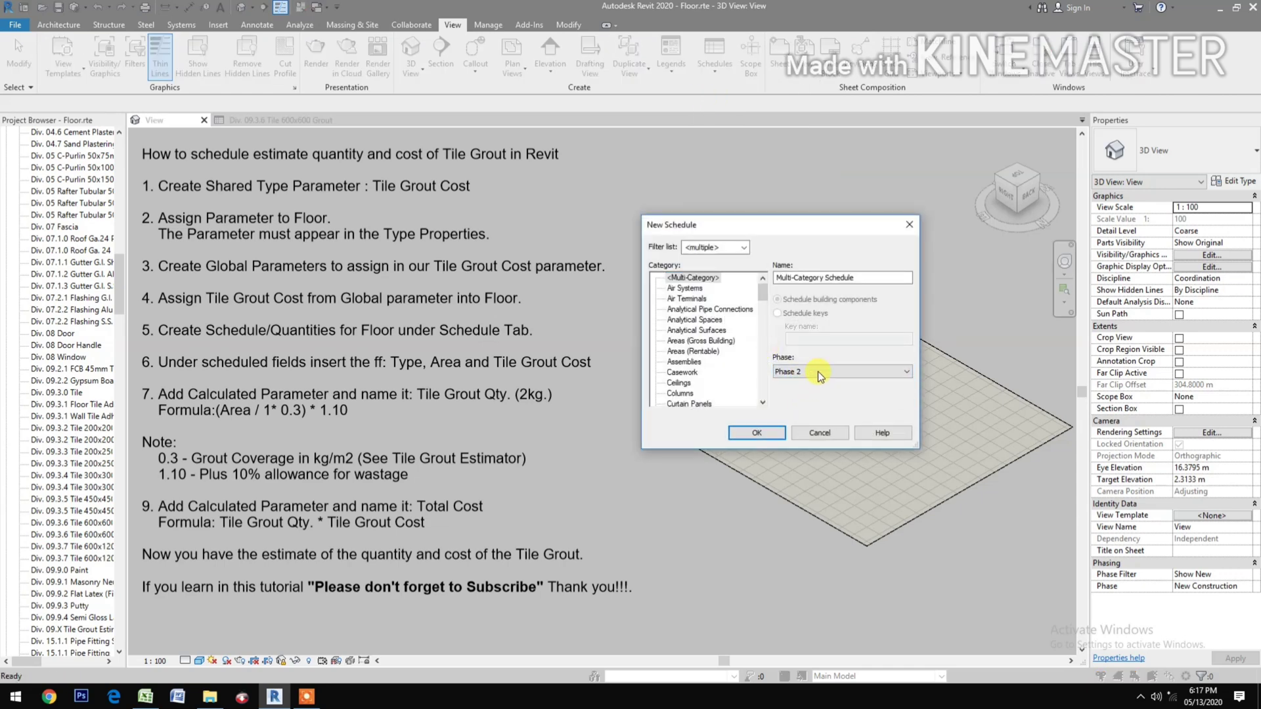
click(818, 372)
click(817, 397)
scroll(693, 328, down, 7)
scroll(700, 355, down, 1)
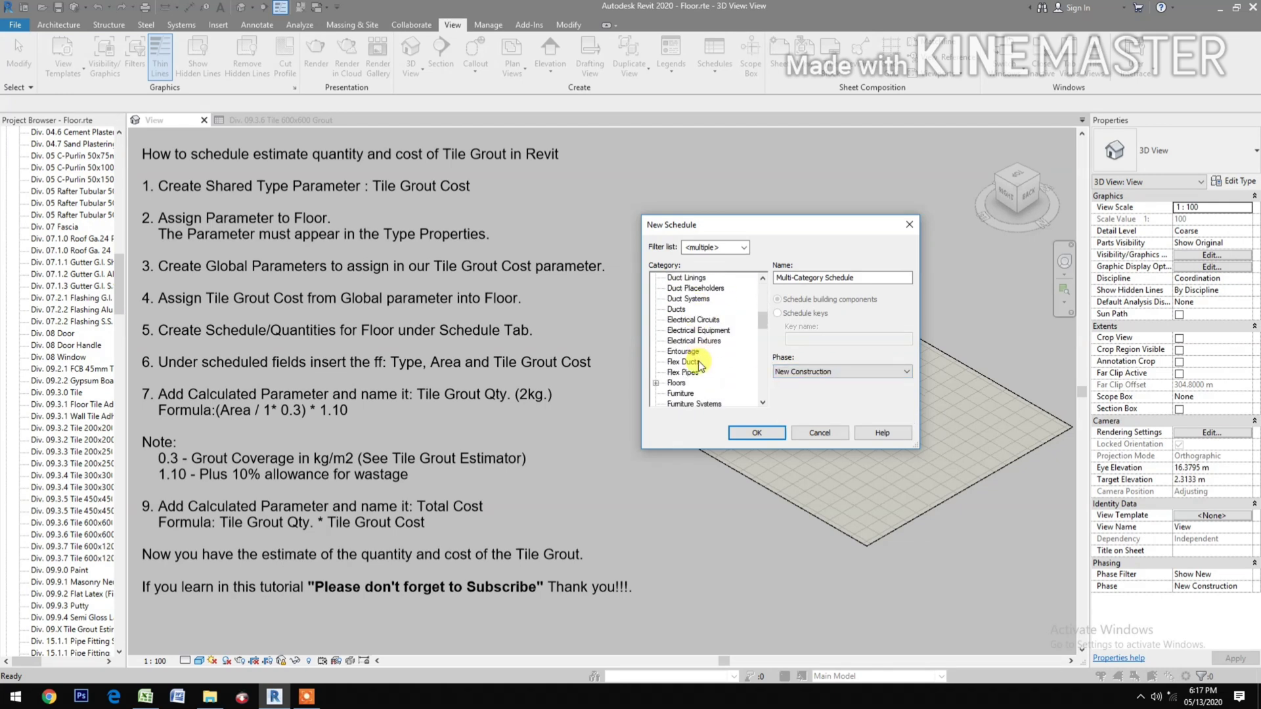
click(676, 383)
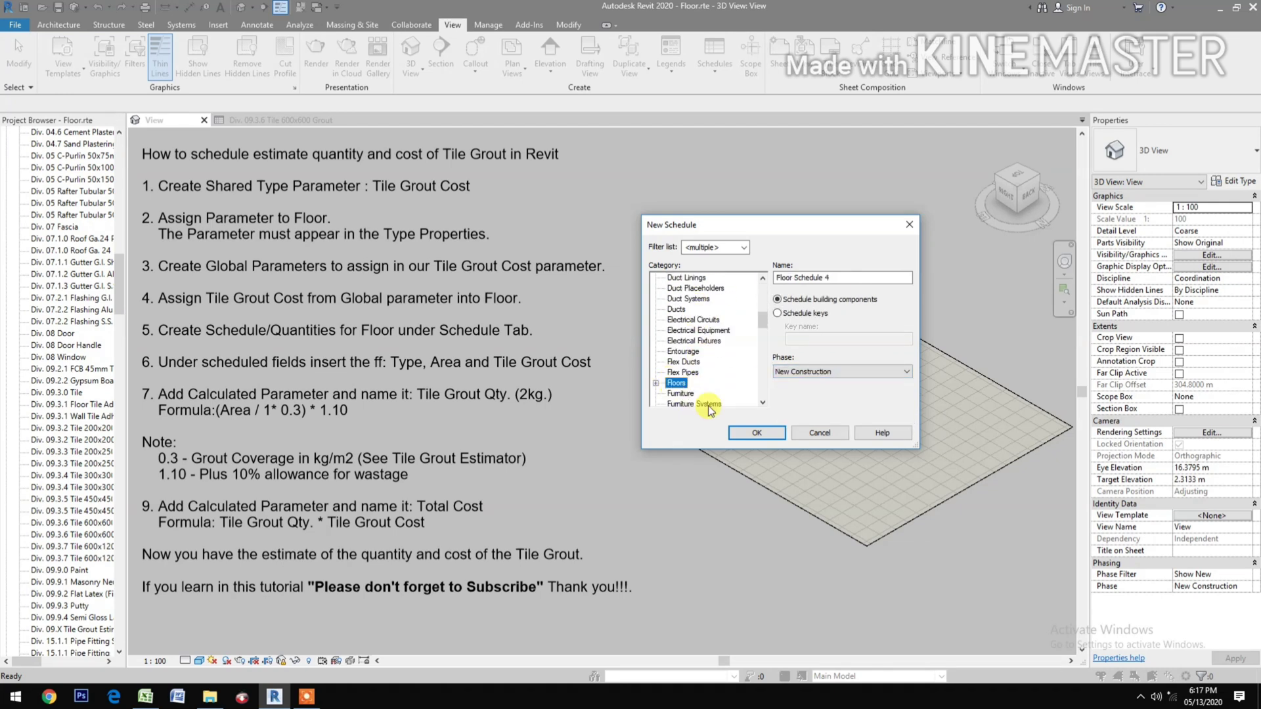
click(757, 434)
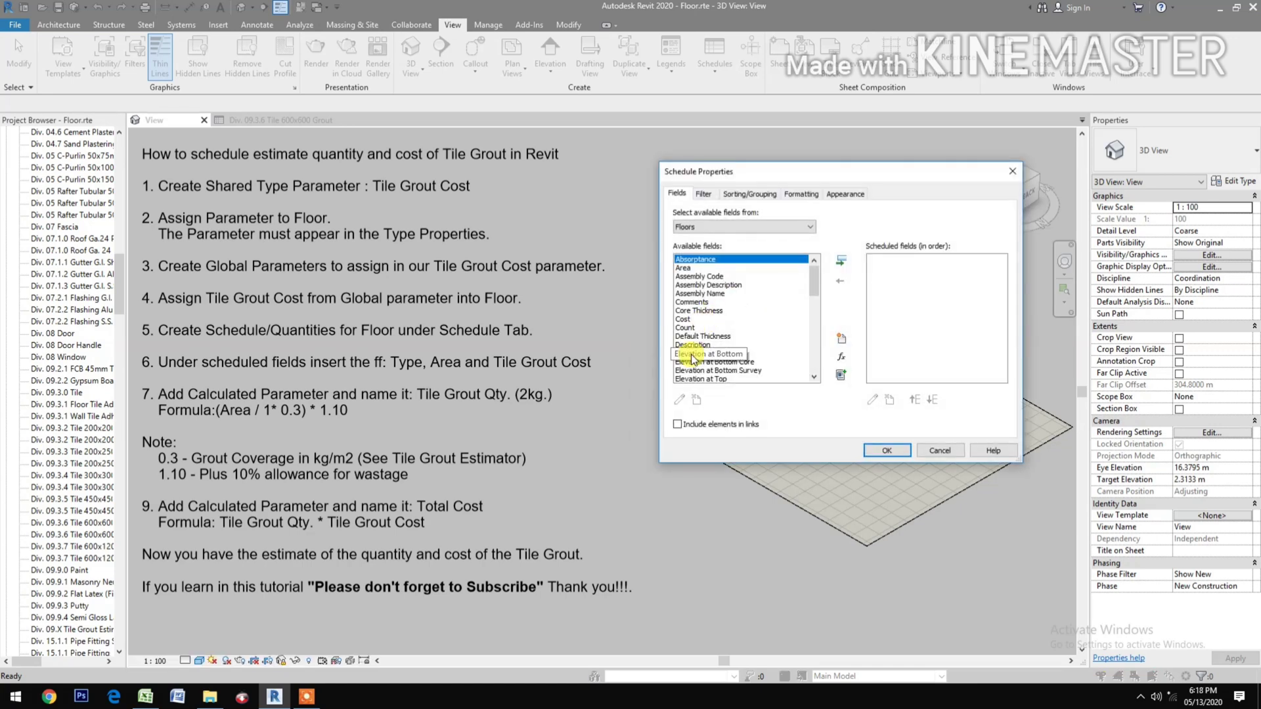
Add the Type and Area fields to the floor schedule
scroll(695, 351, down, 7)
scroll(691, 360, down, 5)
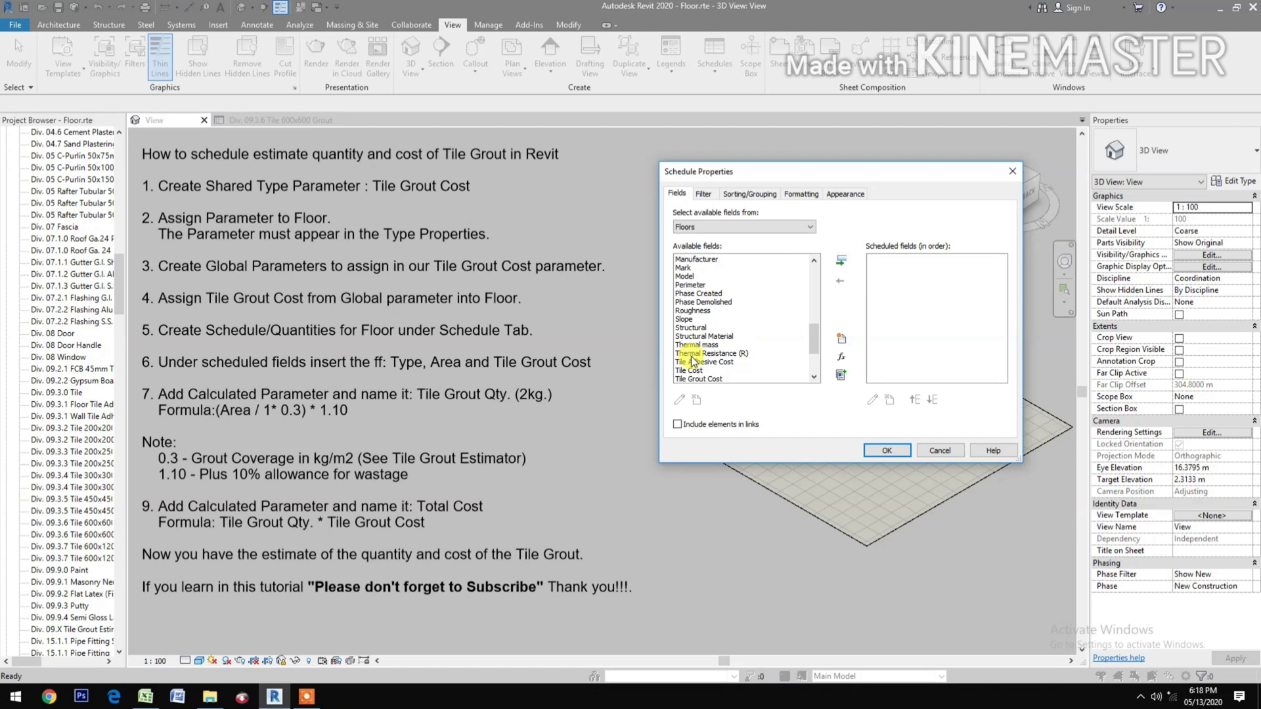
click(680, 319)
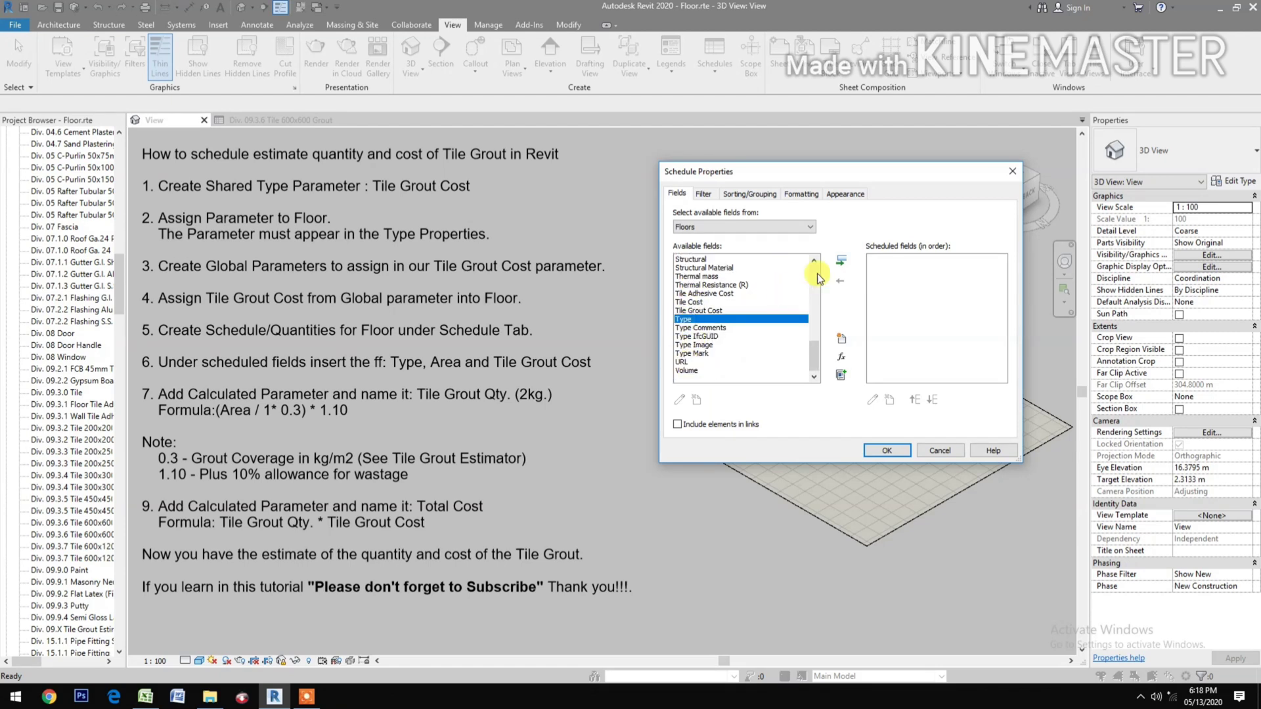
click(840, 261)
scroll(752, 318, up, 3)
scroll(754, 322, up, 9)
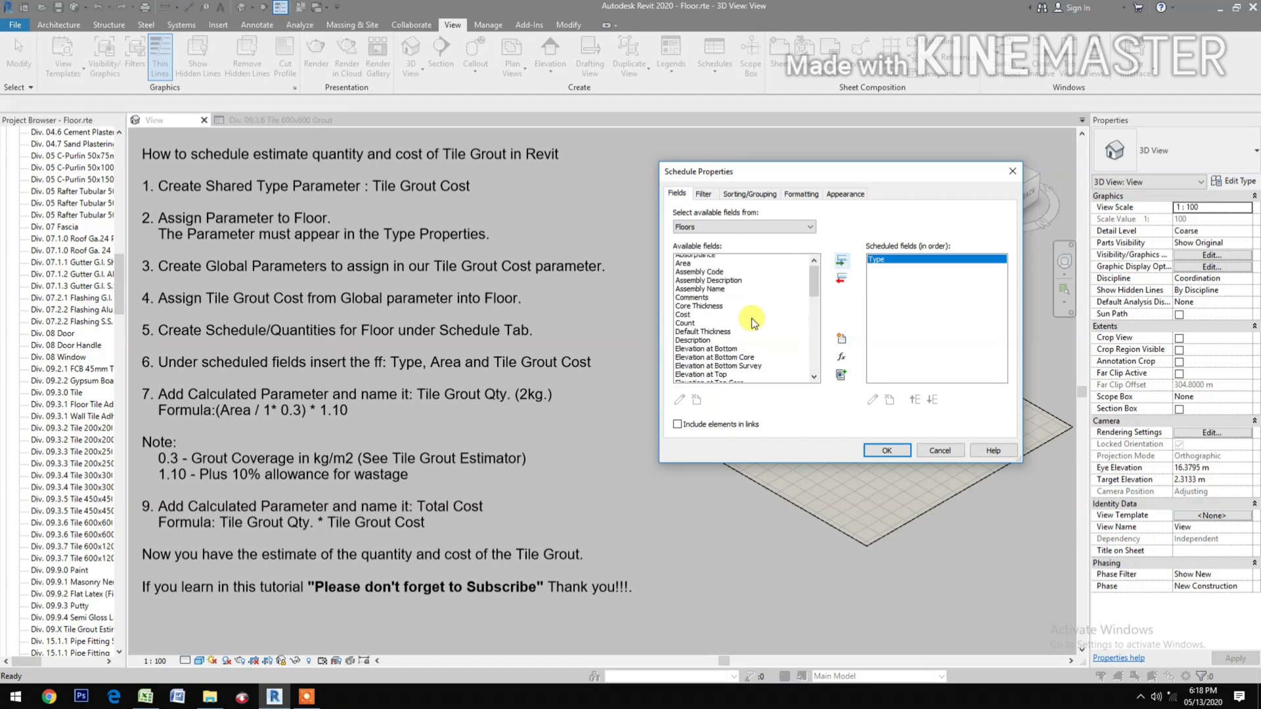
double_click(690, 268)
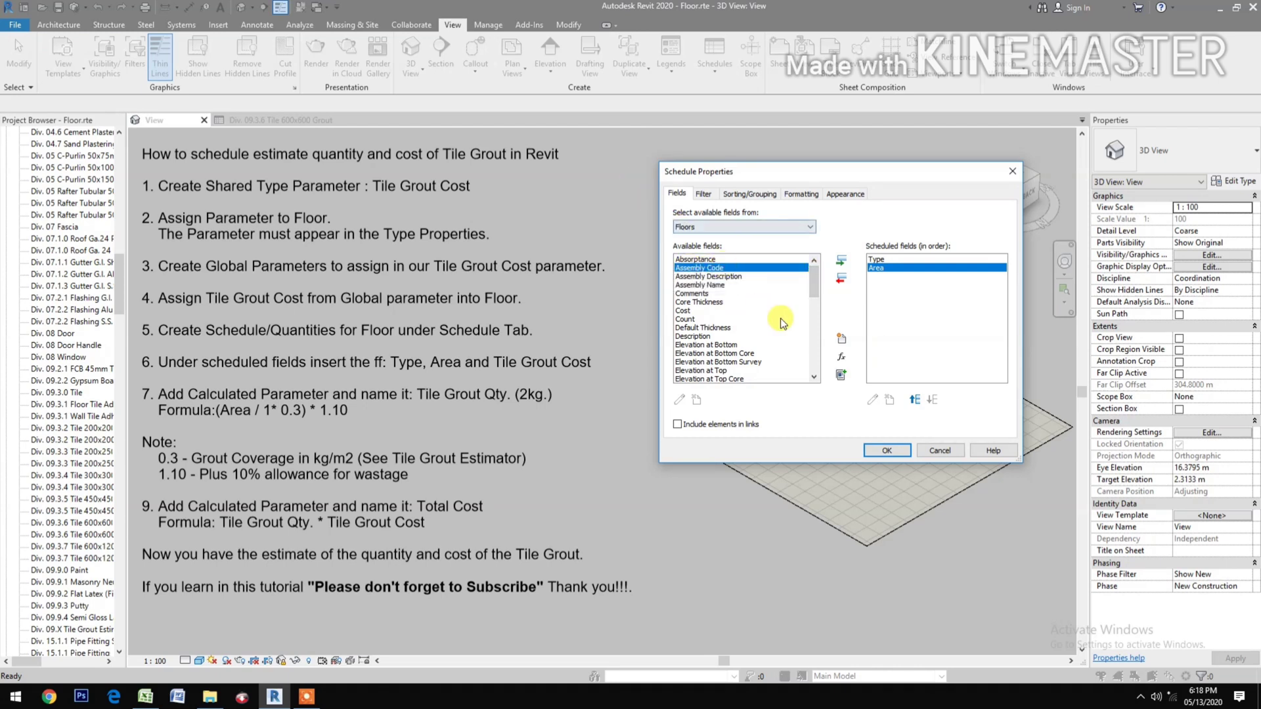
Add the Tile Grout Cost field to the scheduled fields after Area
scroll(773, 329, down, 1)
scroll(772, 329, down, 4)
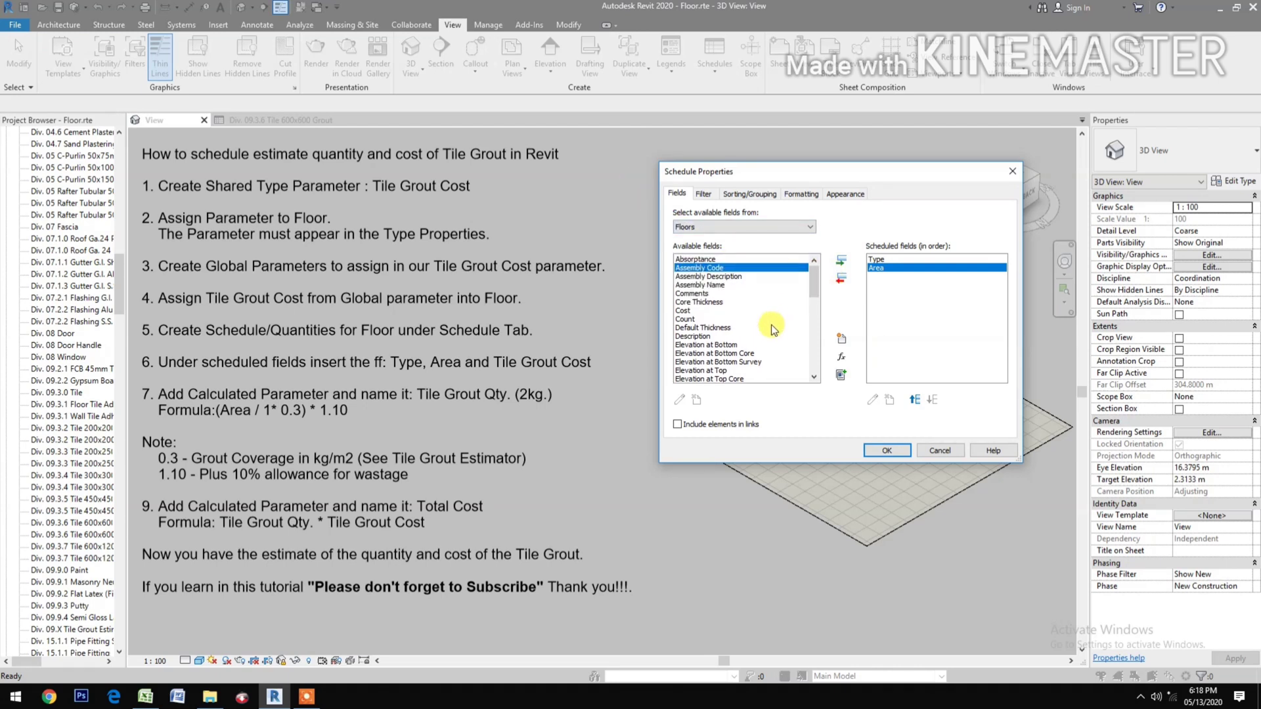
scroll(764, 332, down, 3)
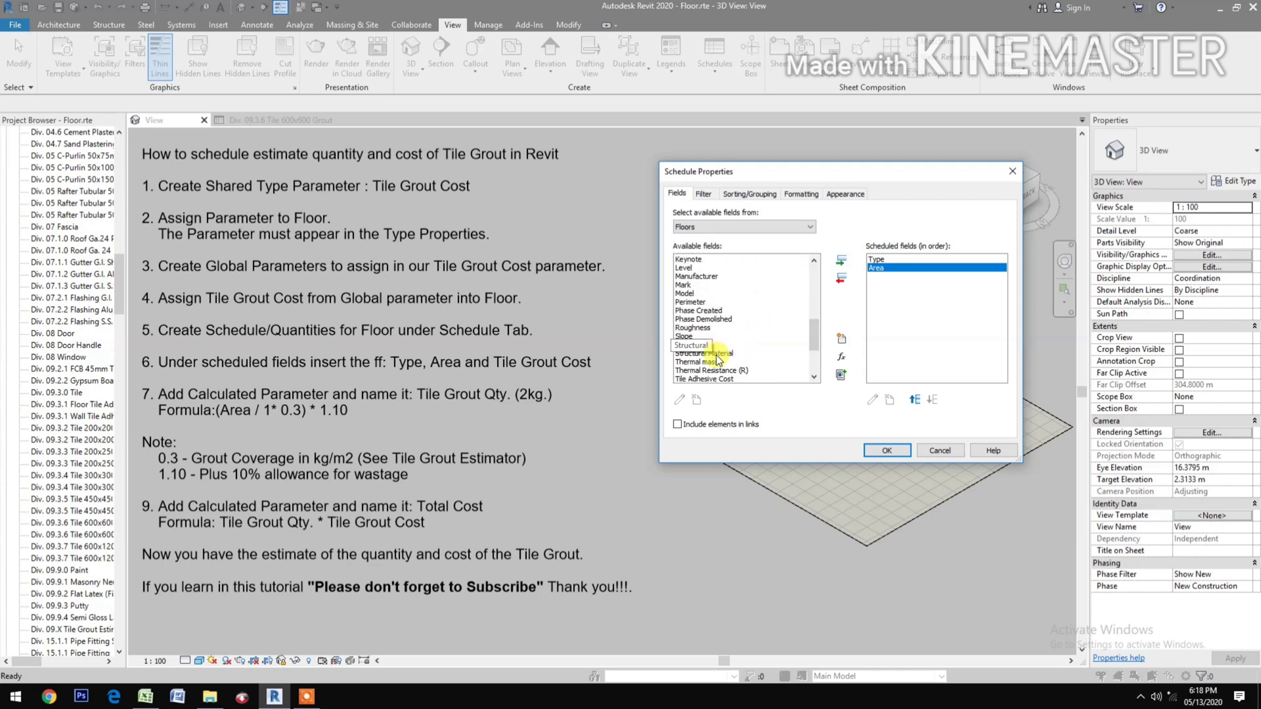
scroll(717, 347, down, 3)
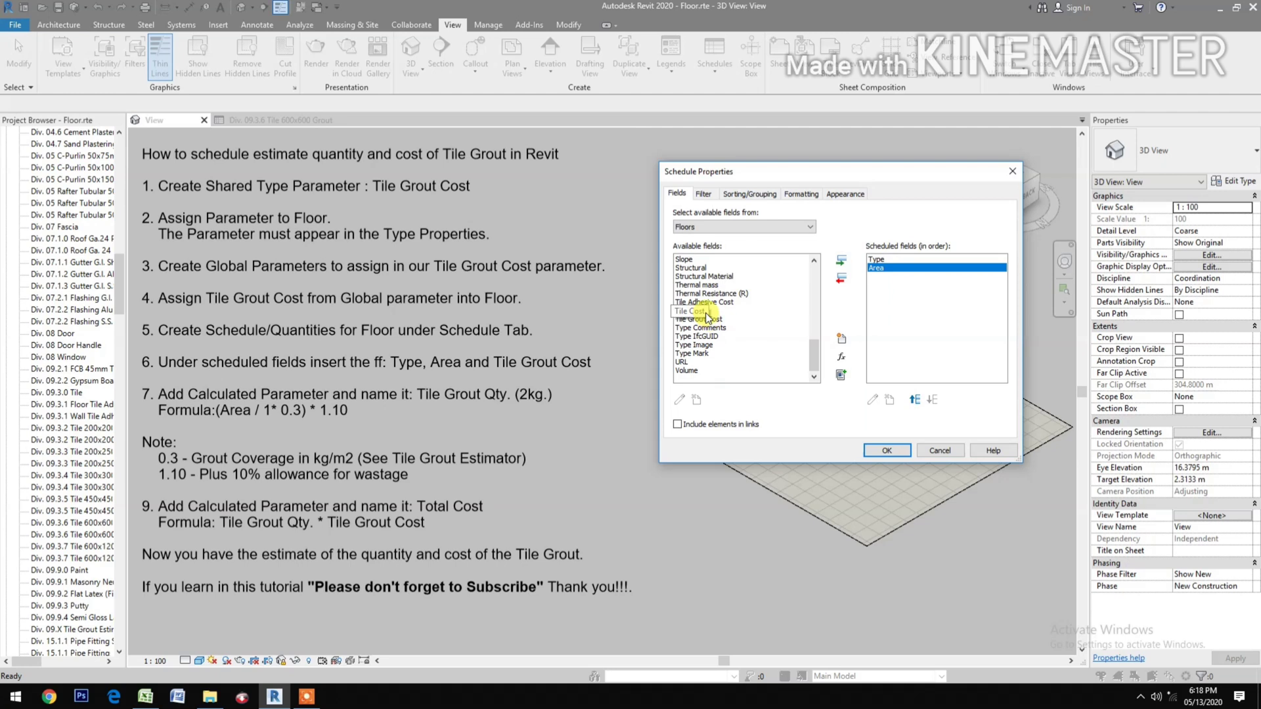
click(702, 319)
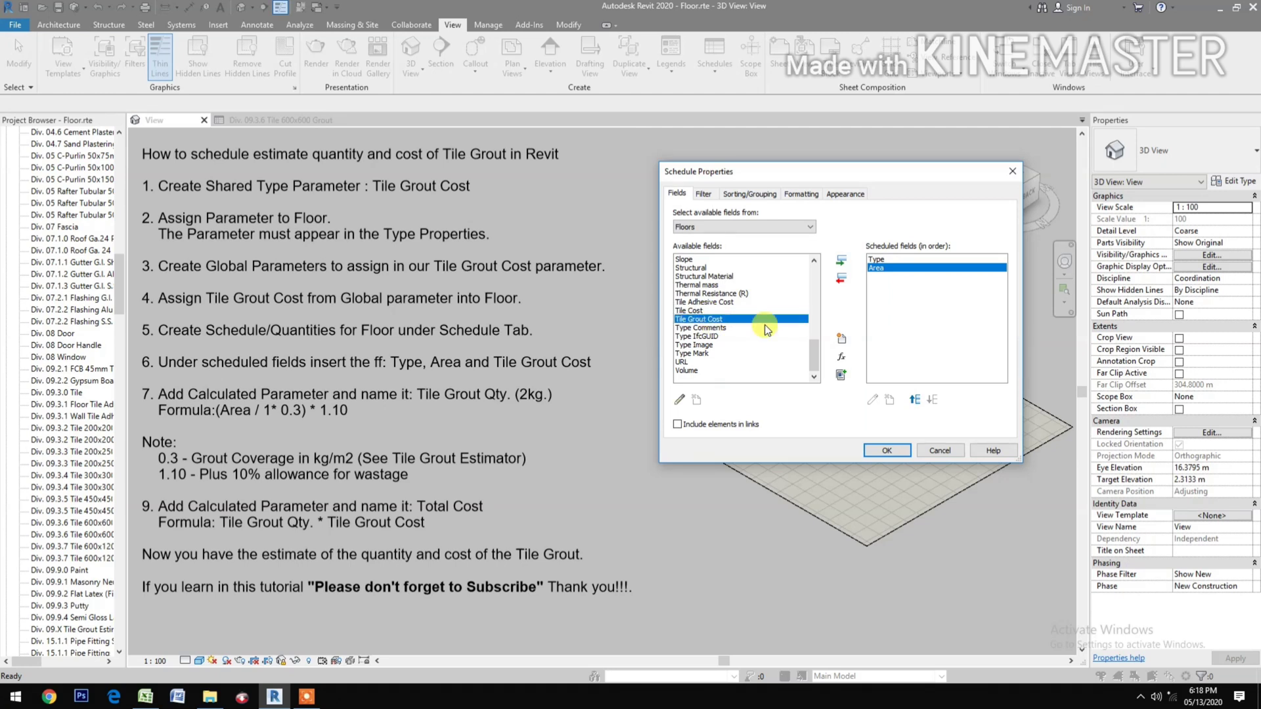
click(840, 264)
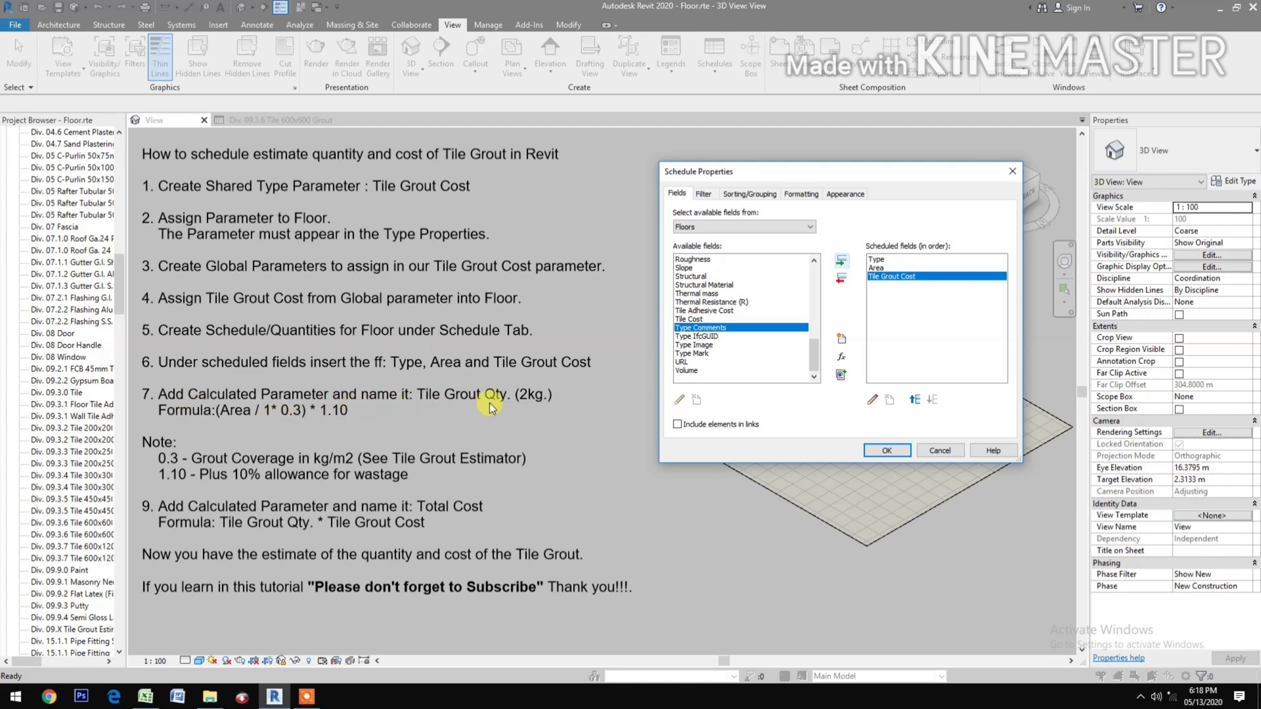
Start a calculated value for the schedule and name it Tile Grout Qty. (2kg.)
click(842, 359)
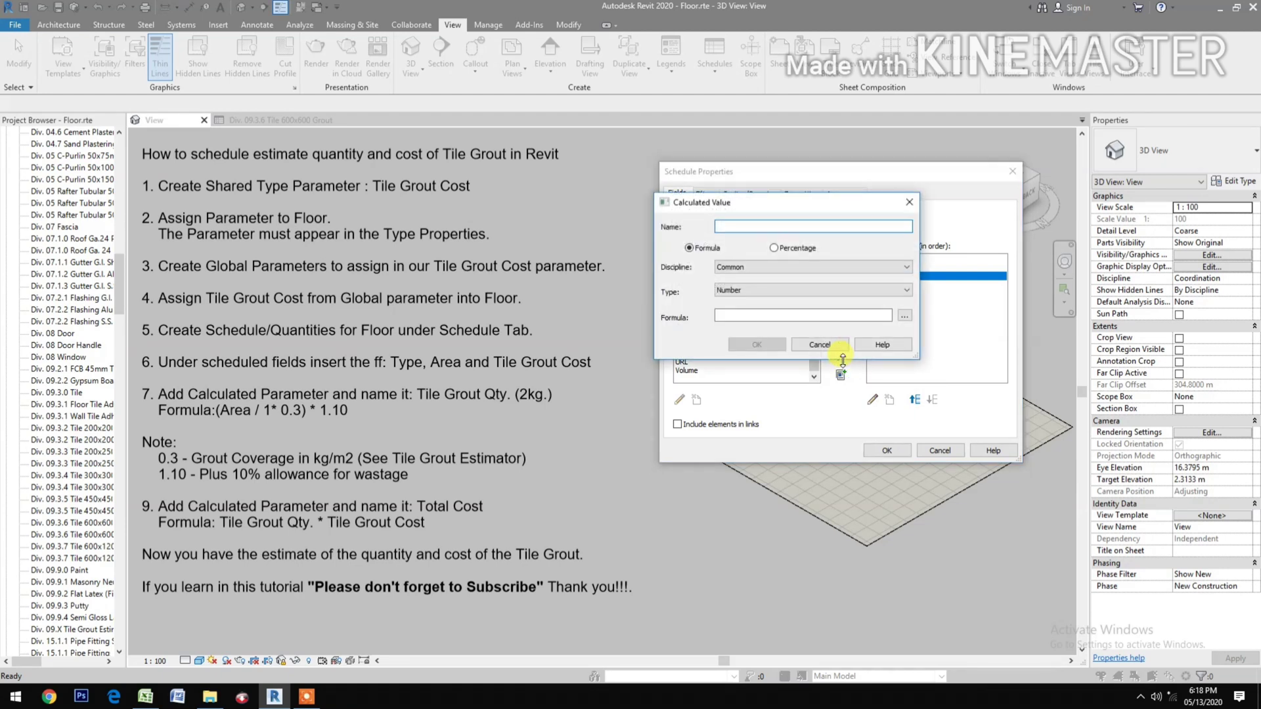
text(Ti)
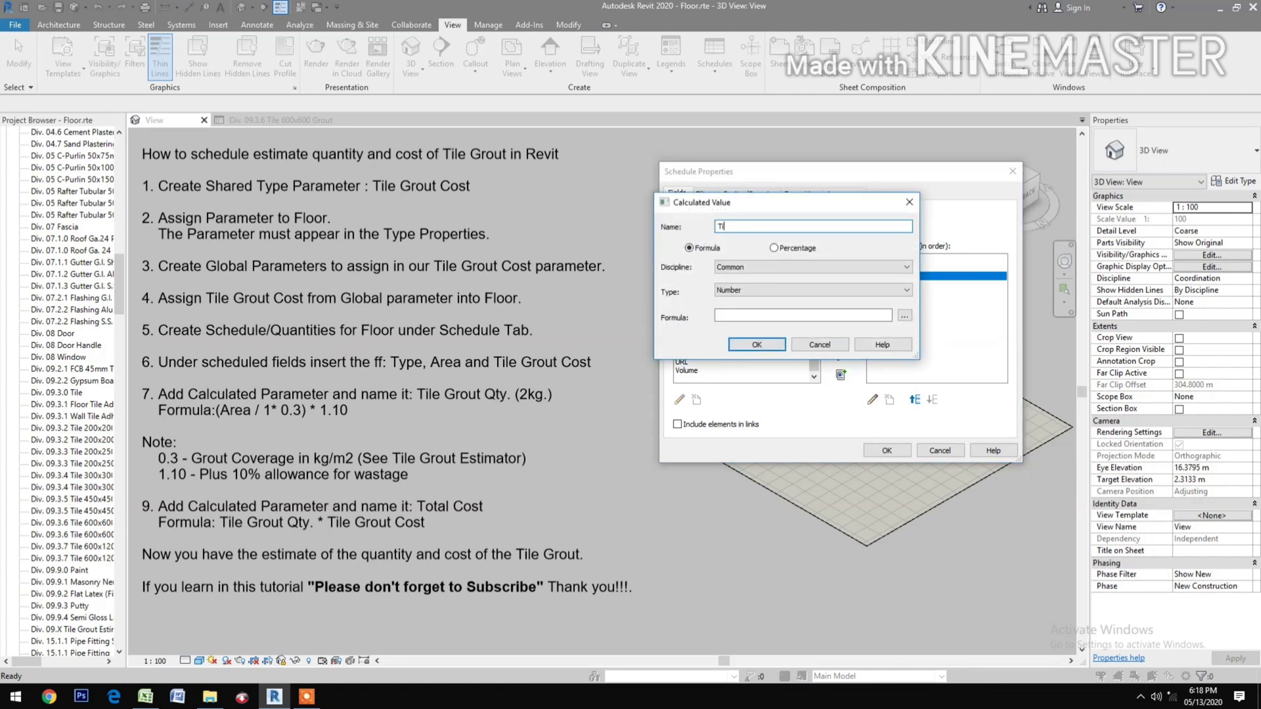
text(le Grout Qty. (2kg.)
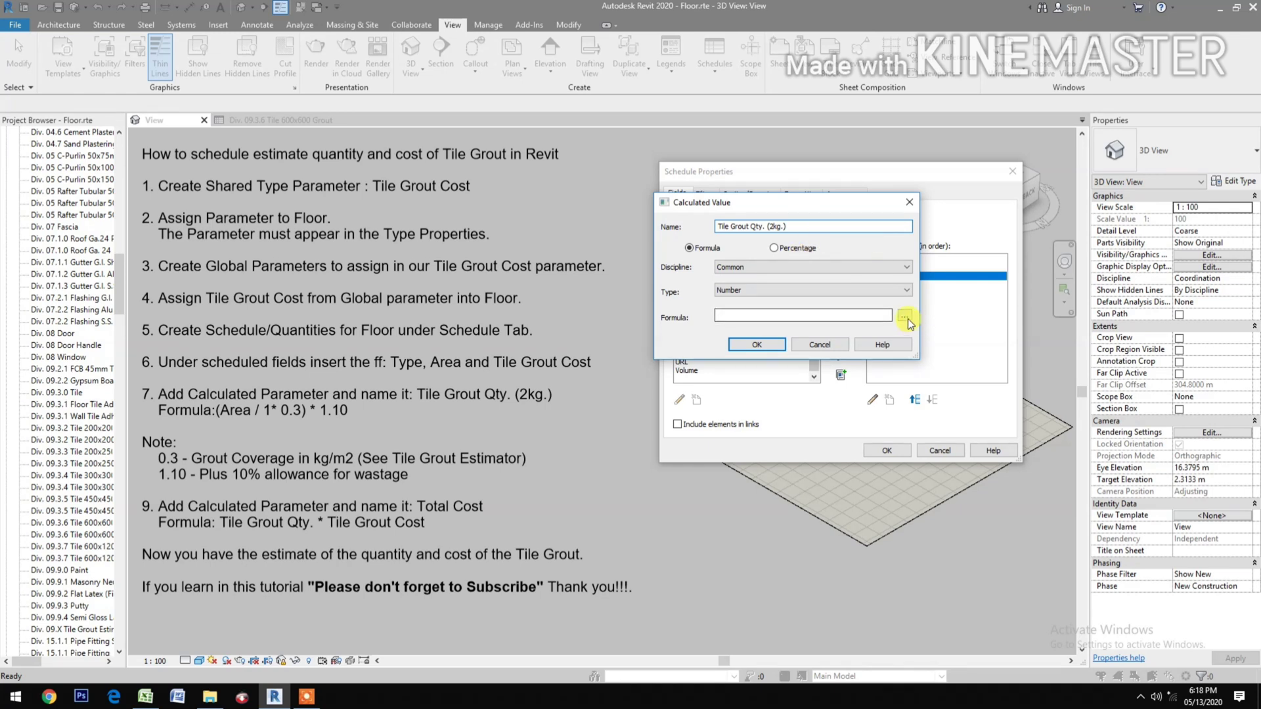
Give the calculated value the formula (Area / 1 * 0.3) * 1.10 and place its field above Tile Grout Cost
click(905, 316)
click(733, 225)
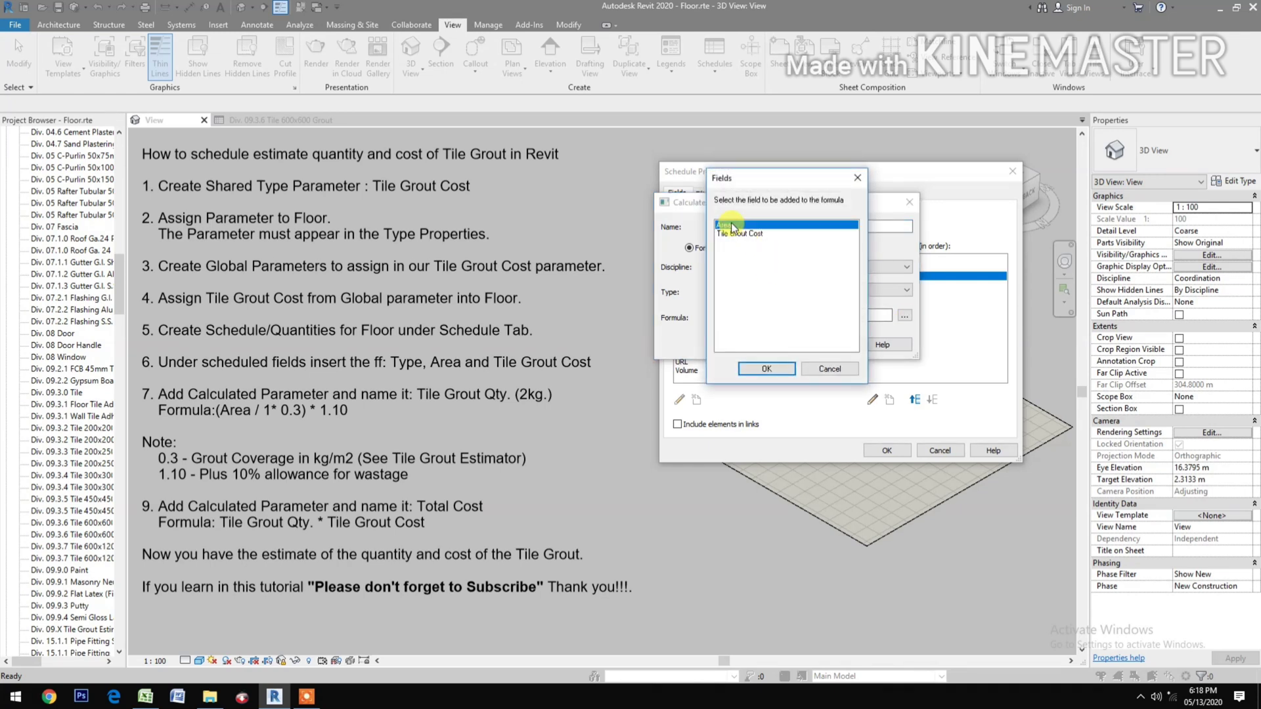
click(762, 370)
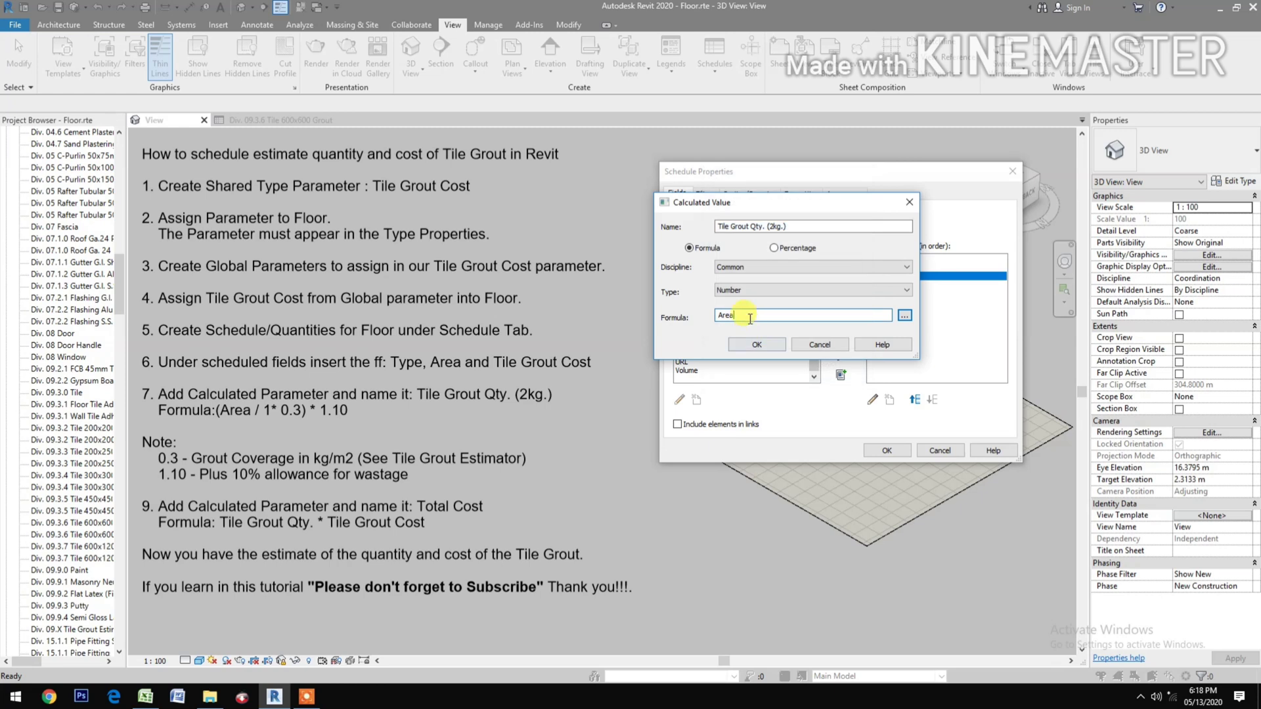
text(/)
text())
click(718, 315)
text(()
text(*)
text())
click(717, 316)
text((*1.10)
click(742, 345)
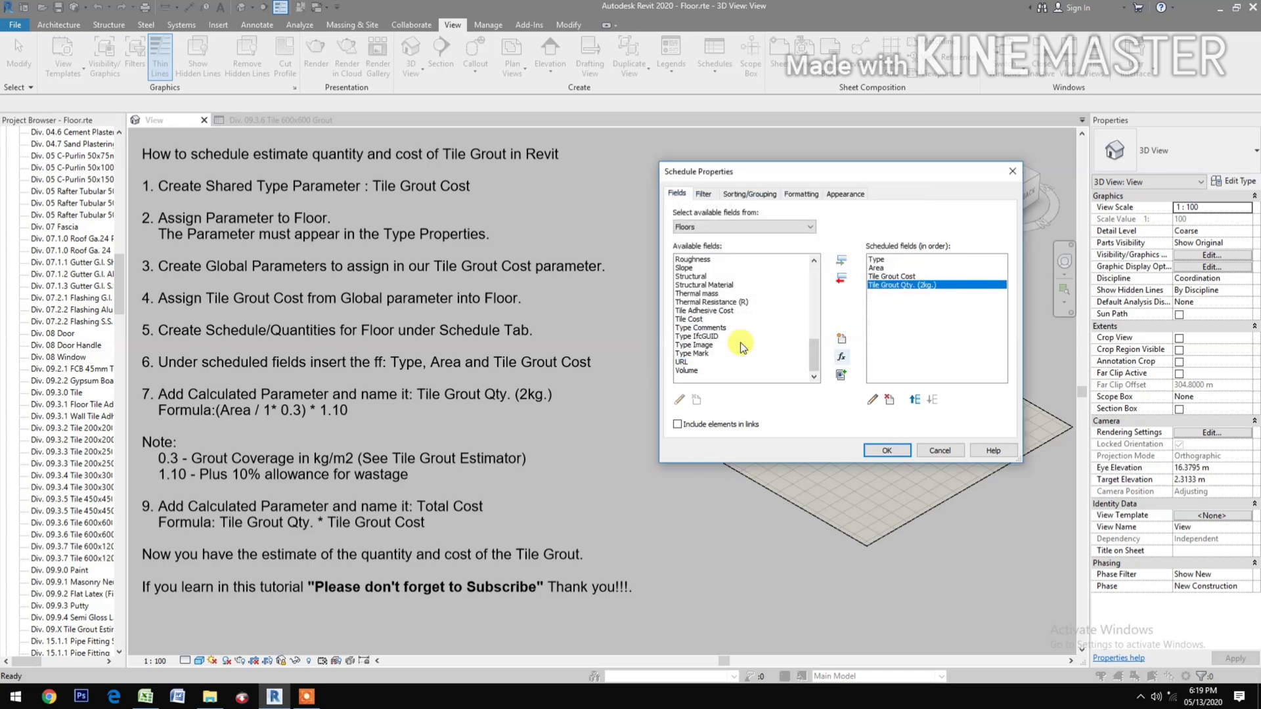
click(915, 400)
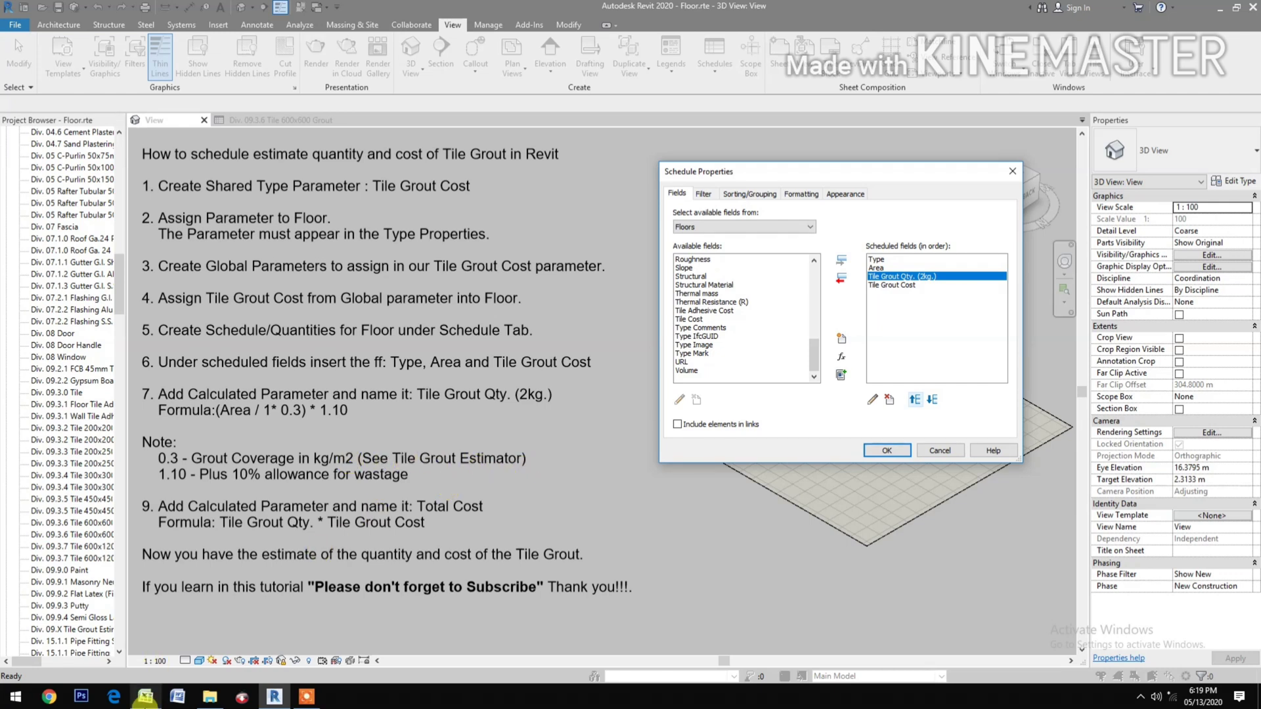
Switch to the General Cost Estimate workbook in Excel and examine the tile length and breadth inputs of the Tile Grout Estimator
click(145, 696)
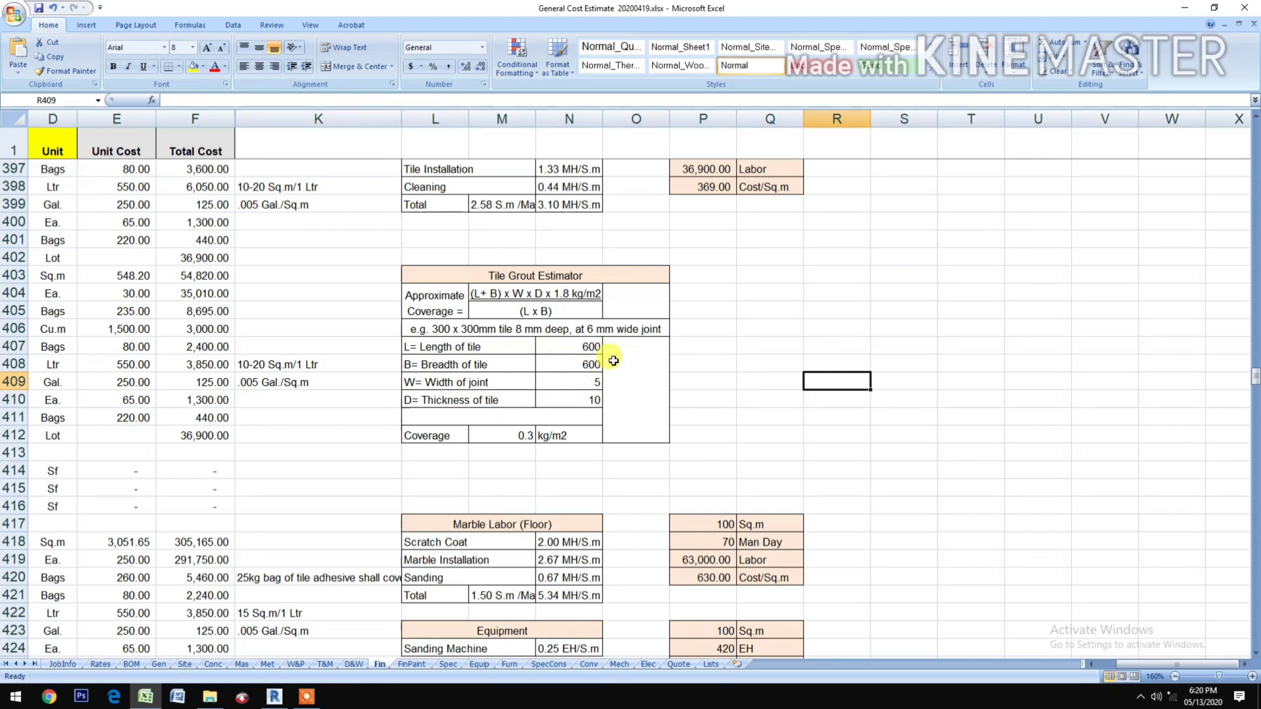
click(572, 346)
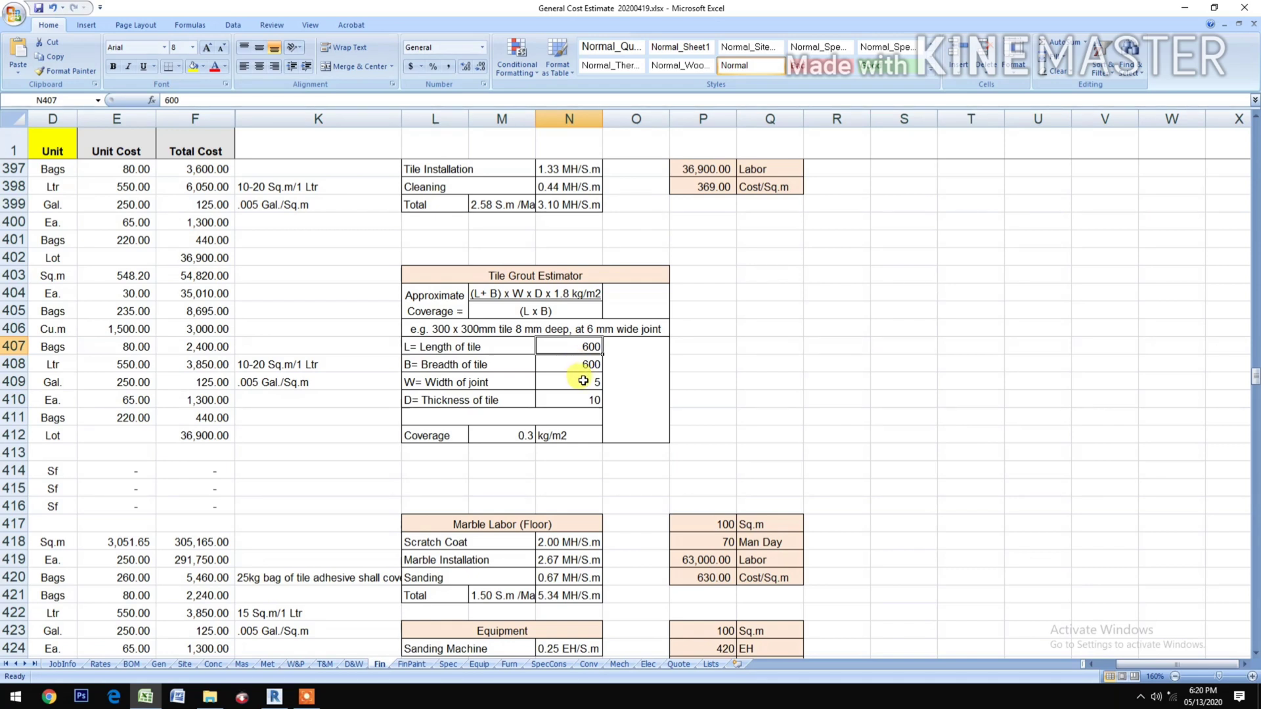
click(580, 366)
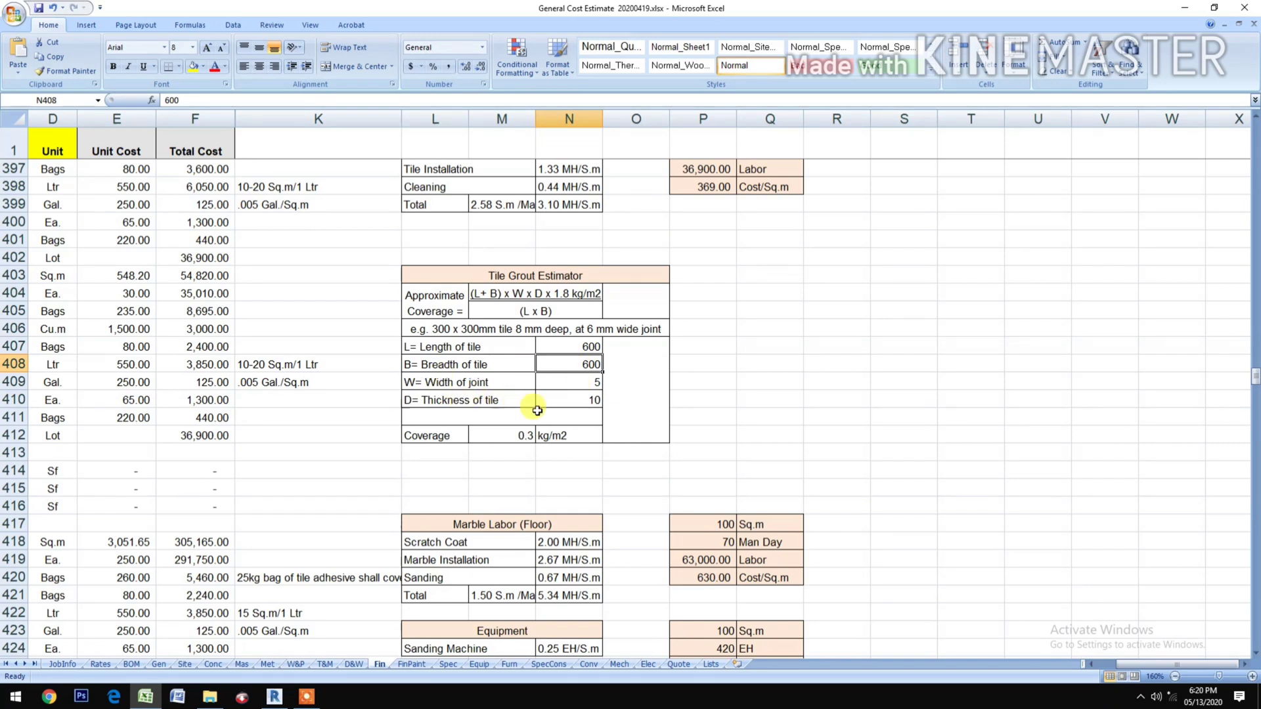
click(580, 344)
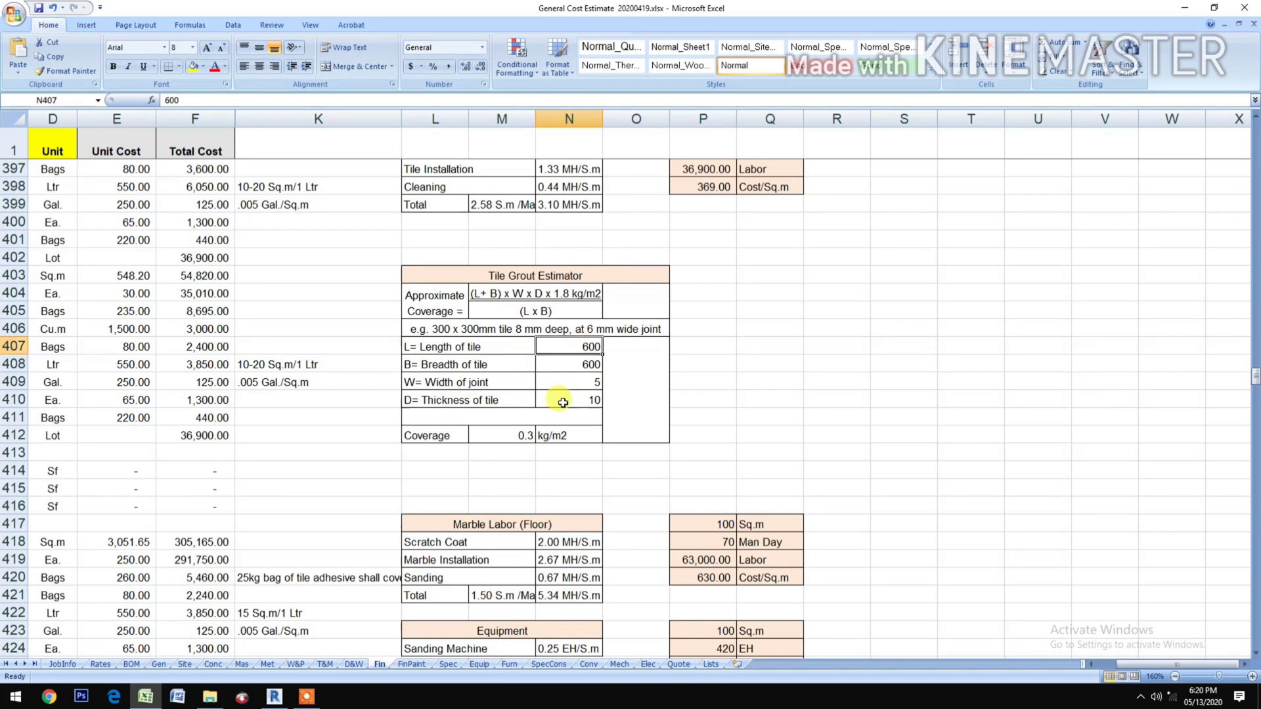
Set both the tile length and the tile breadth to 300 in the Tile Grout Estimator
text(300)
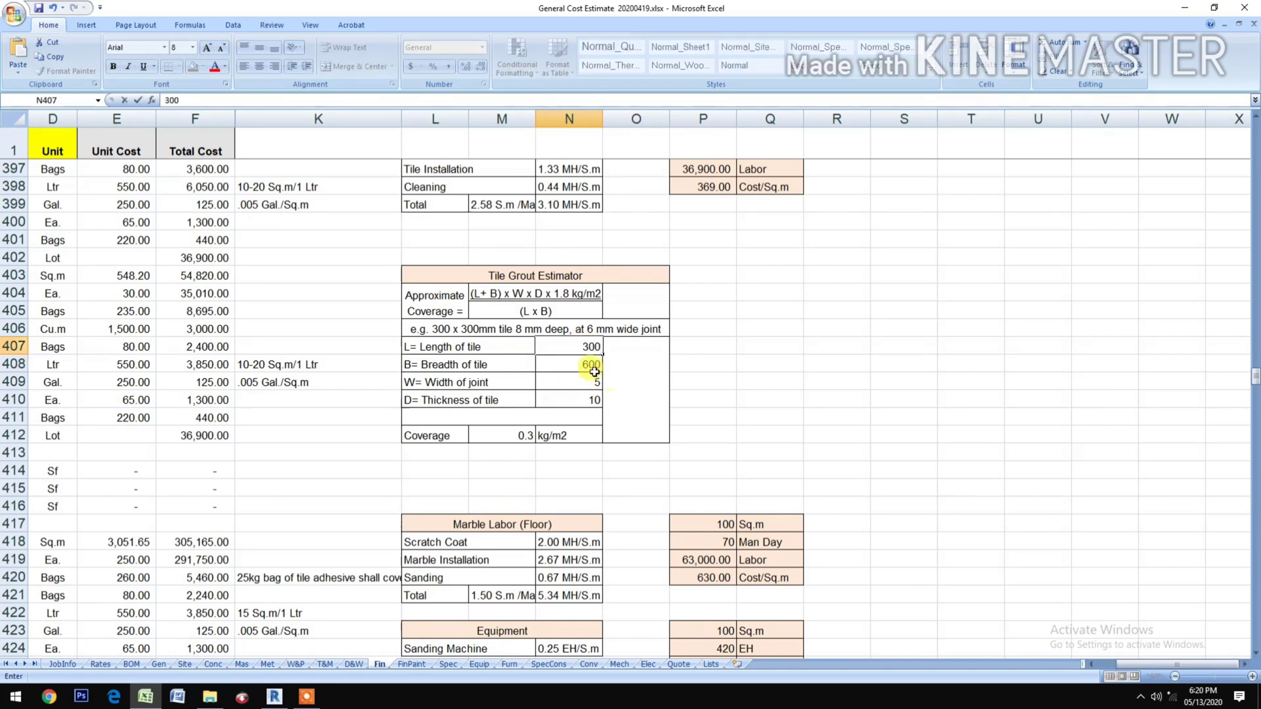
click(587, 363)
text(3)
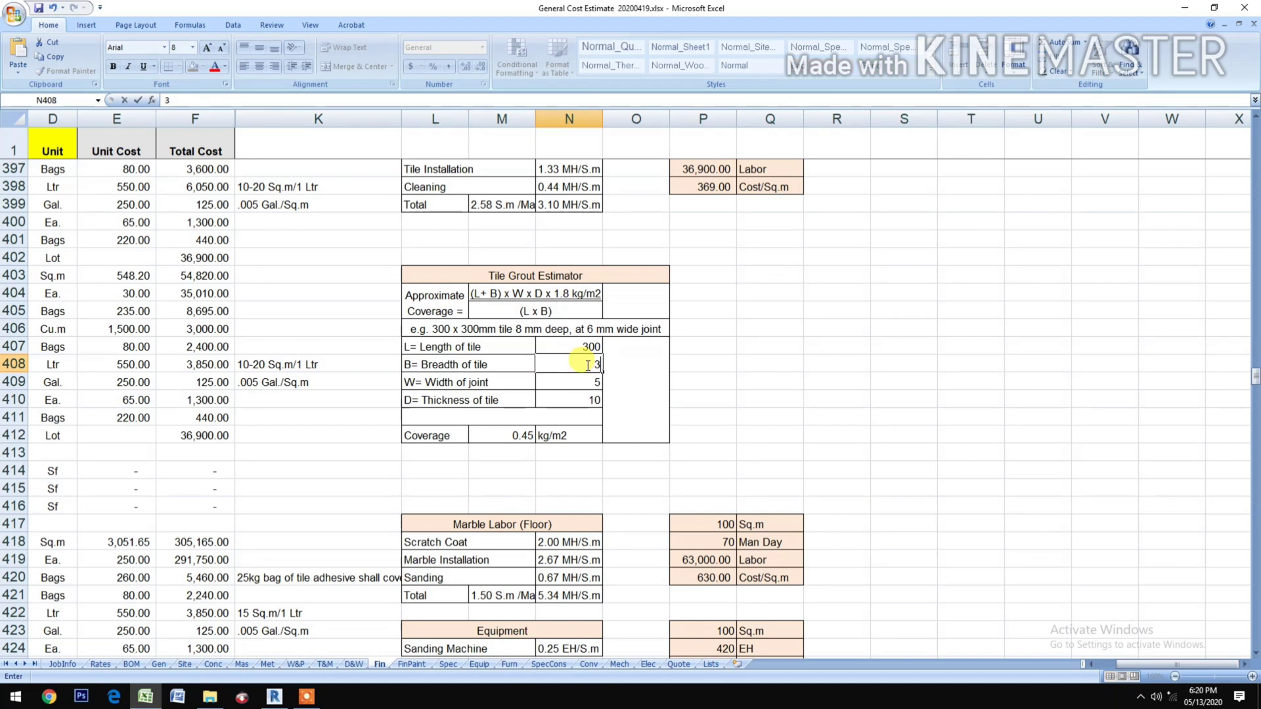
text(00)
click(633, 394)
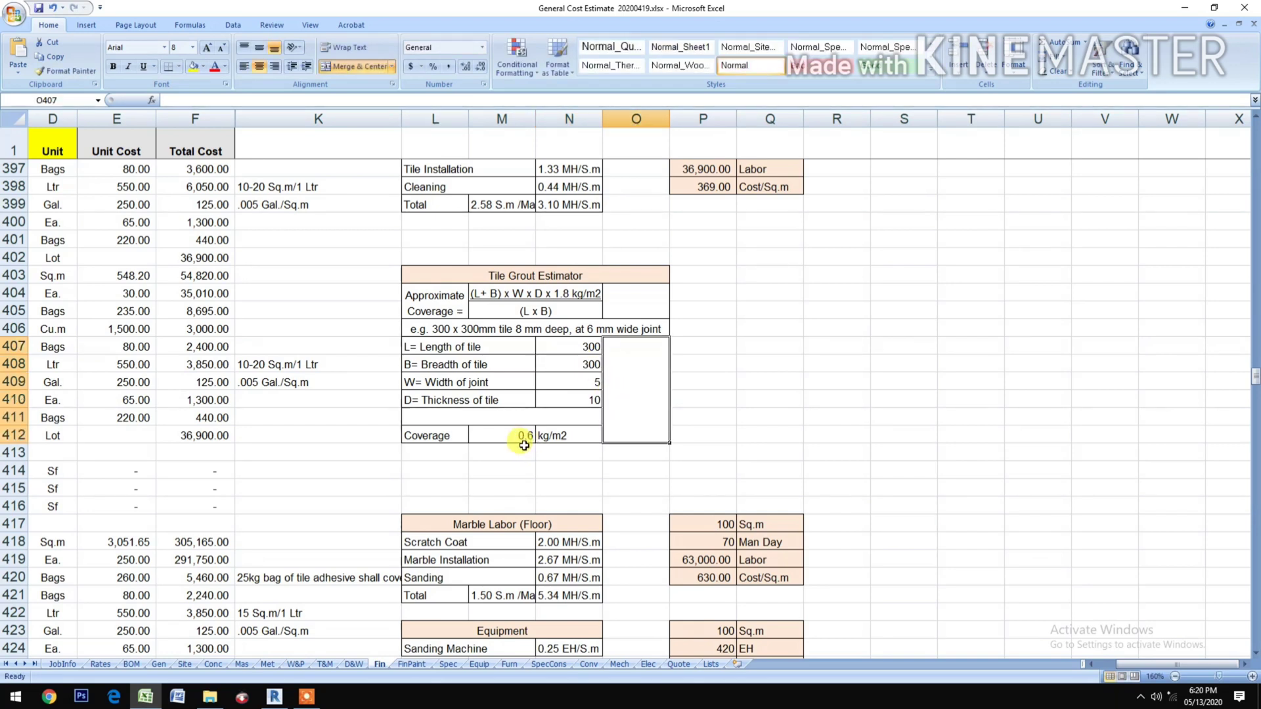
Restore the tile length and breadth in the Tile Grout Estimator to 600 each
click(593, 346)
text(600)
click(580, 365)
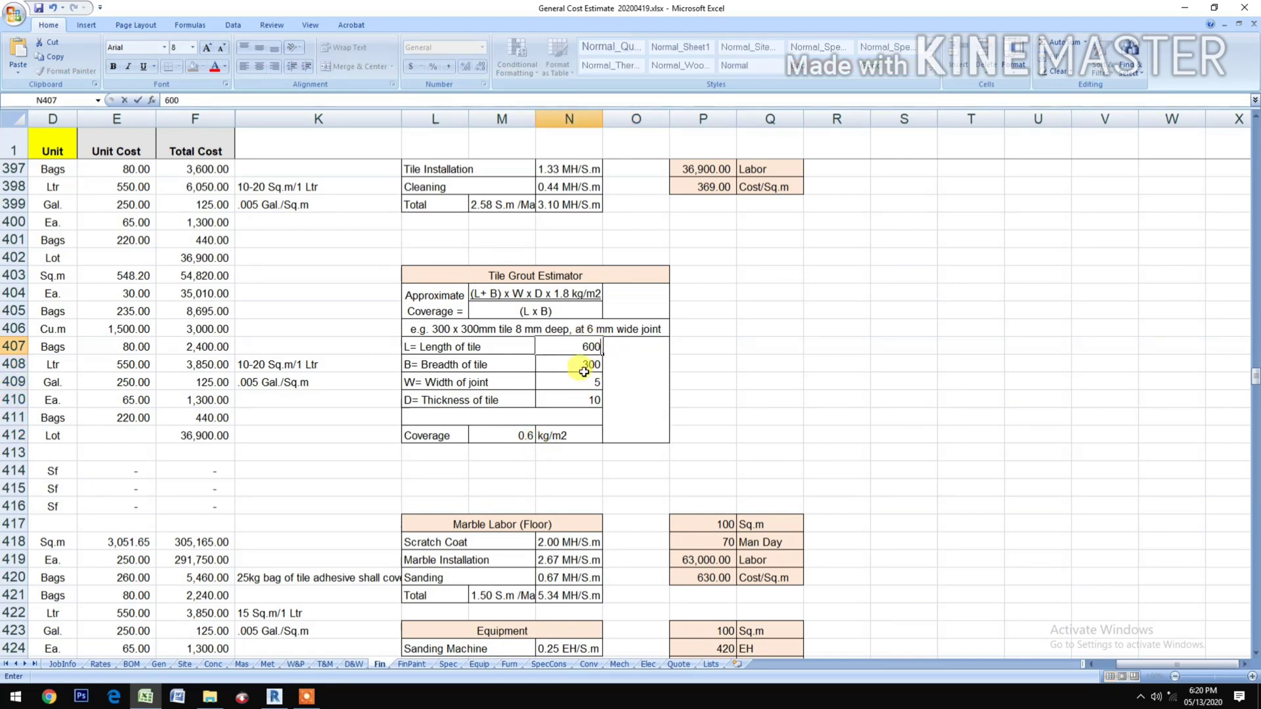
text(600)
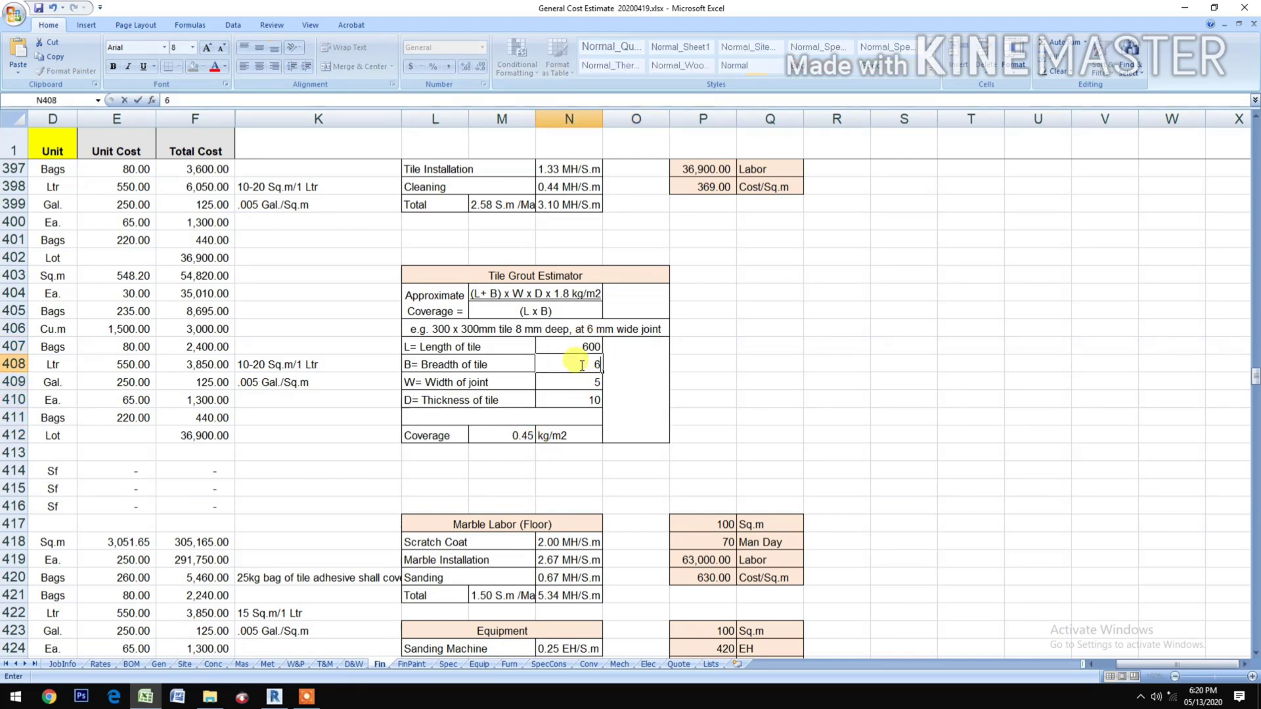
click(737, 399)
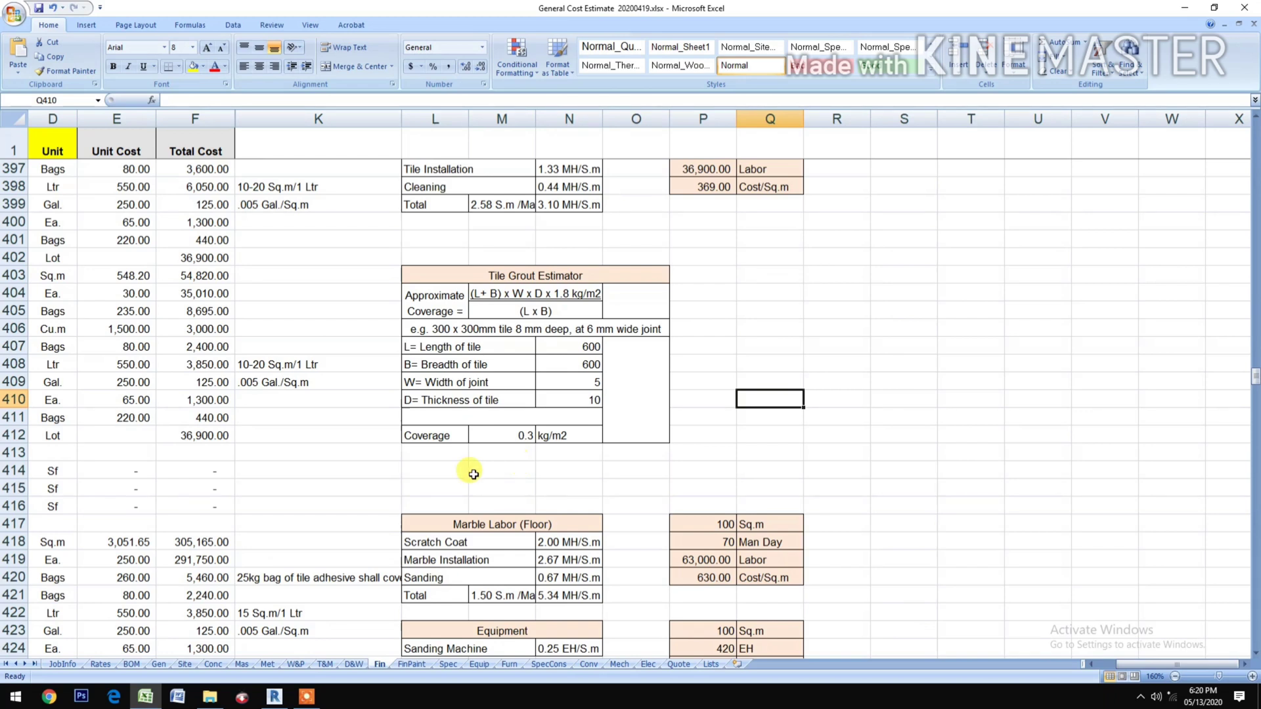
Switch back to Revit and start a calculated value named Total Cost with the Currency type for the floor schedule
click(269, 696)
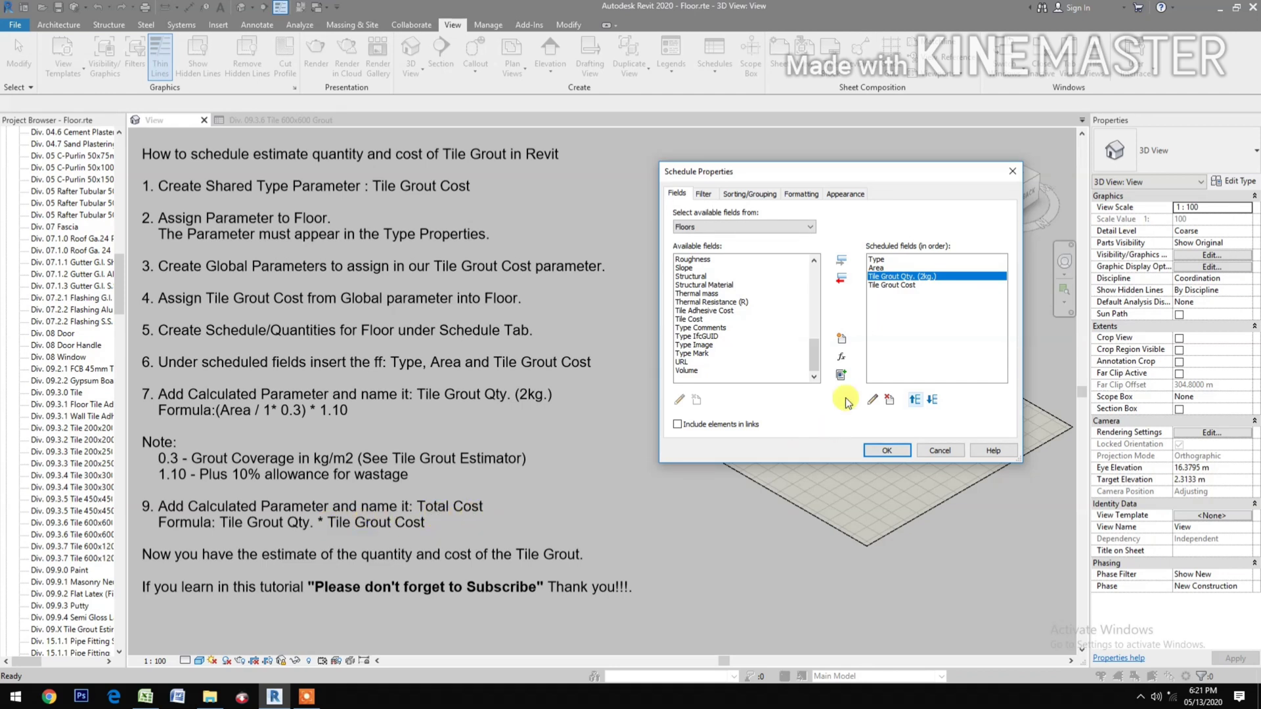
click(841, 357)
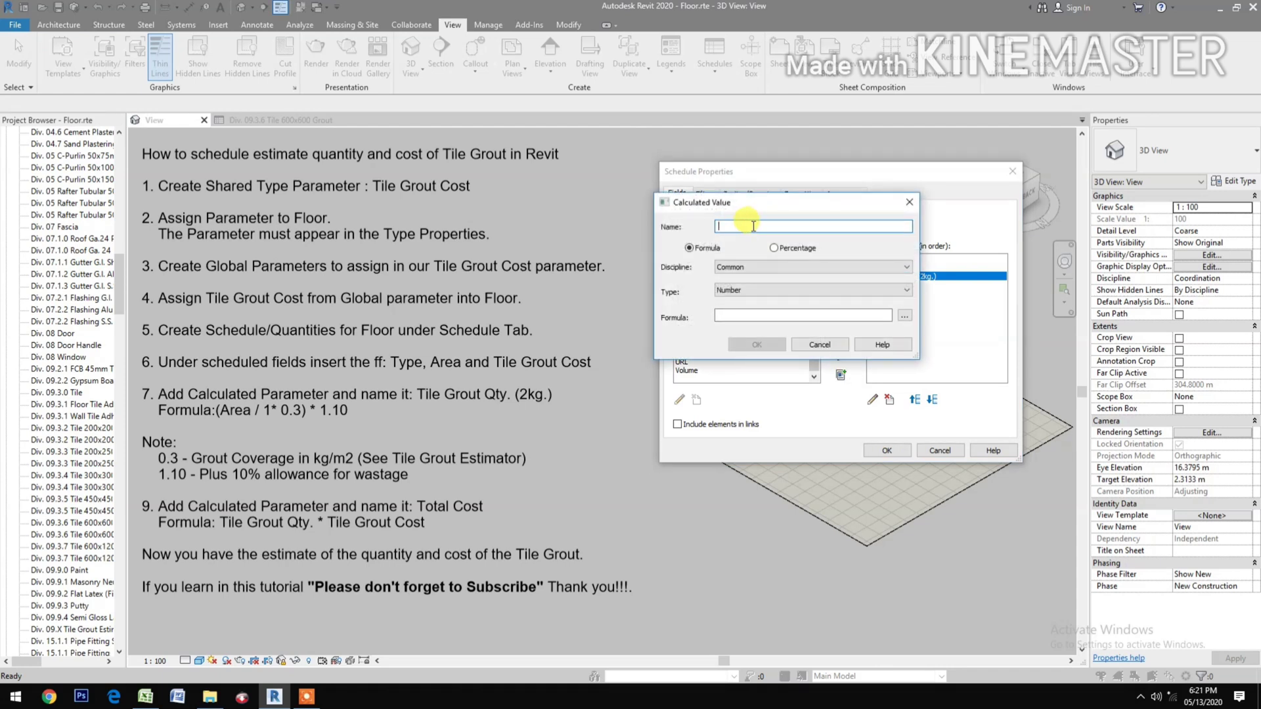
text(Tot)
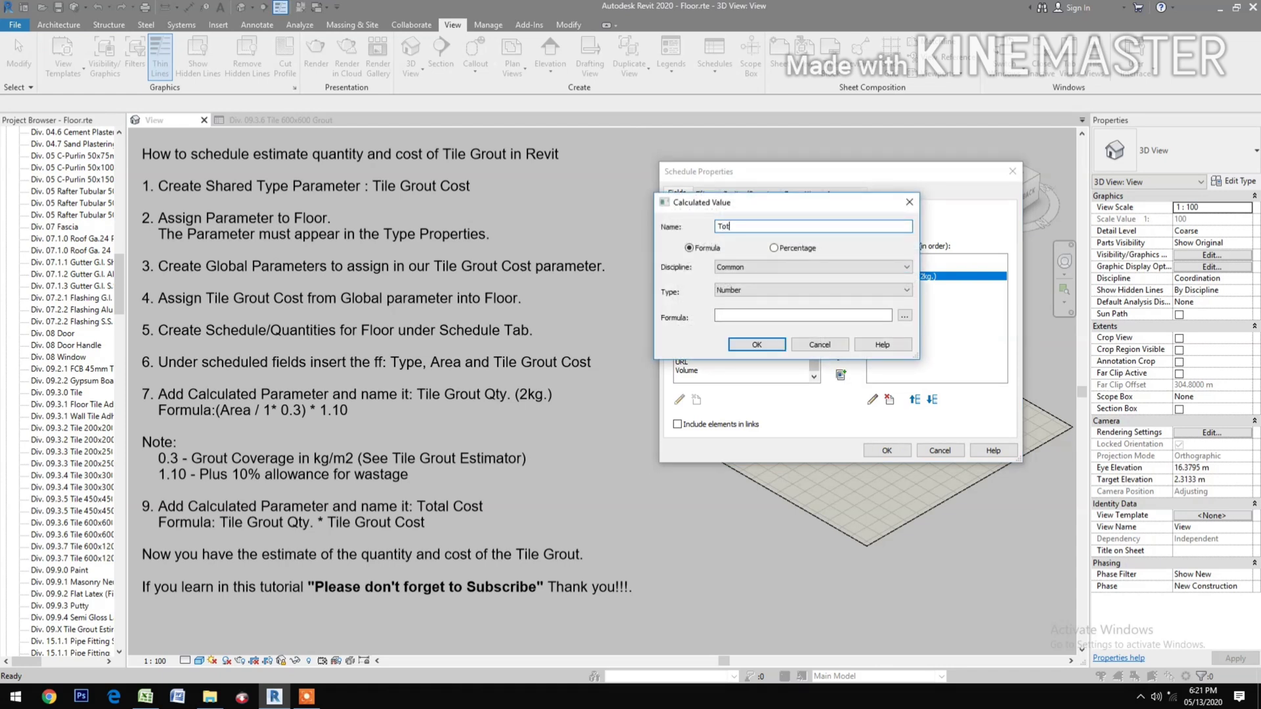
text(al Cost)
click(769, 285)
click(770, 285)
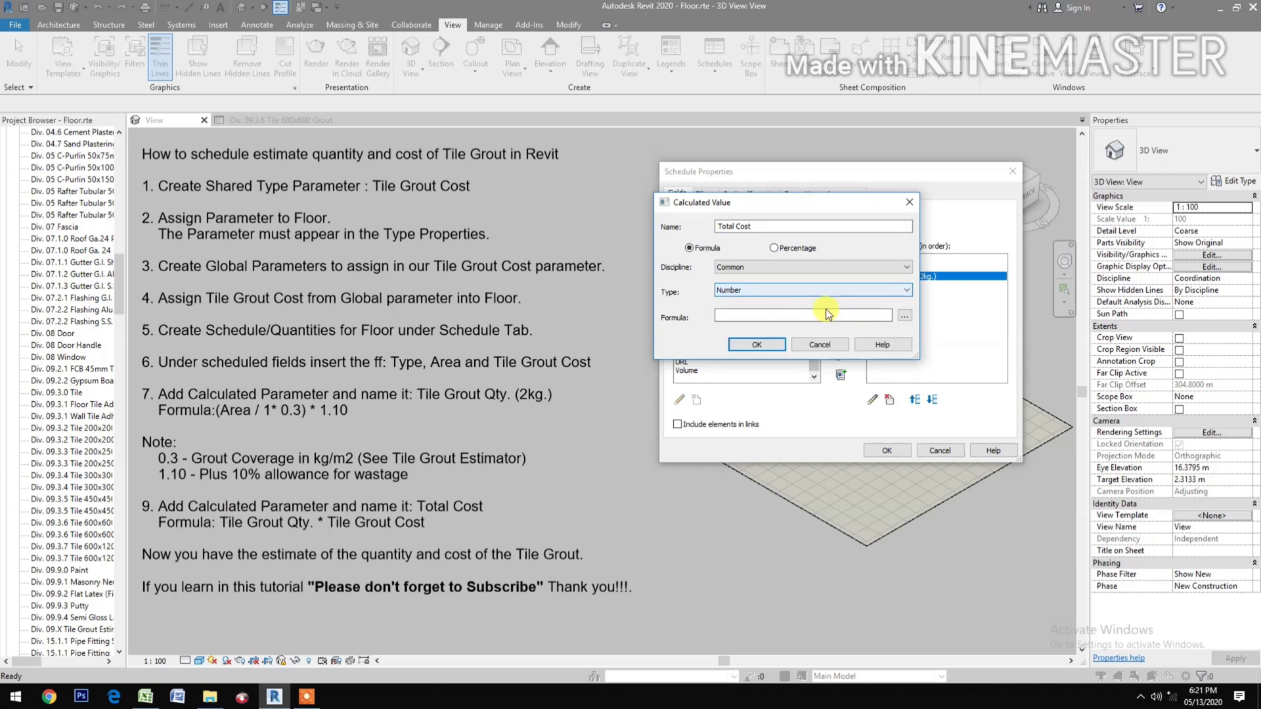
click(849, 289)
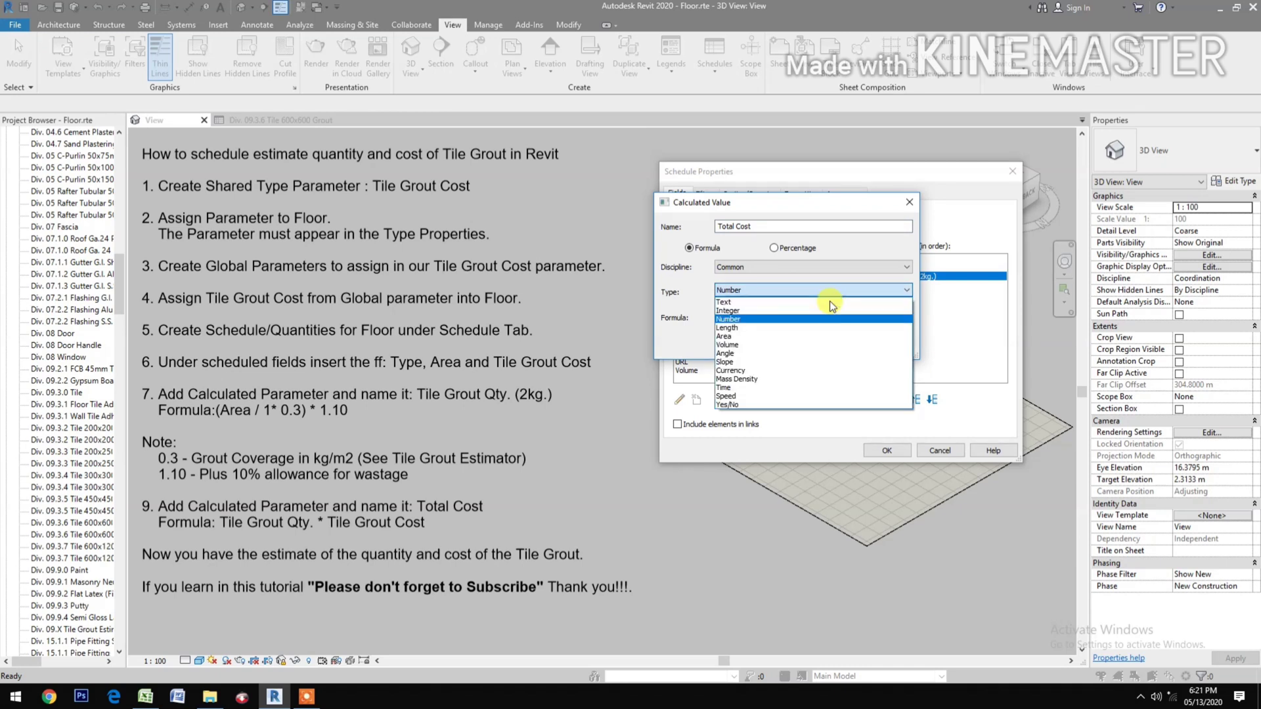
click(763, 370)
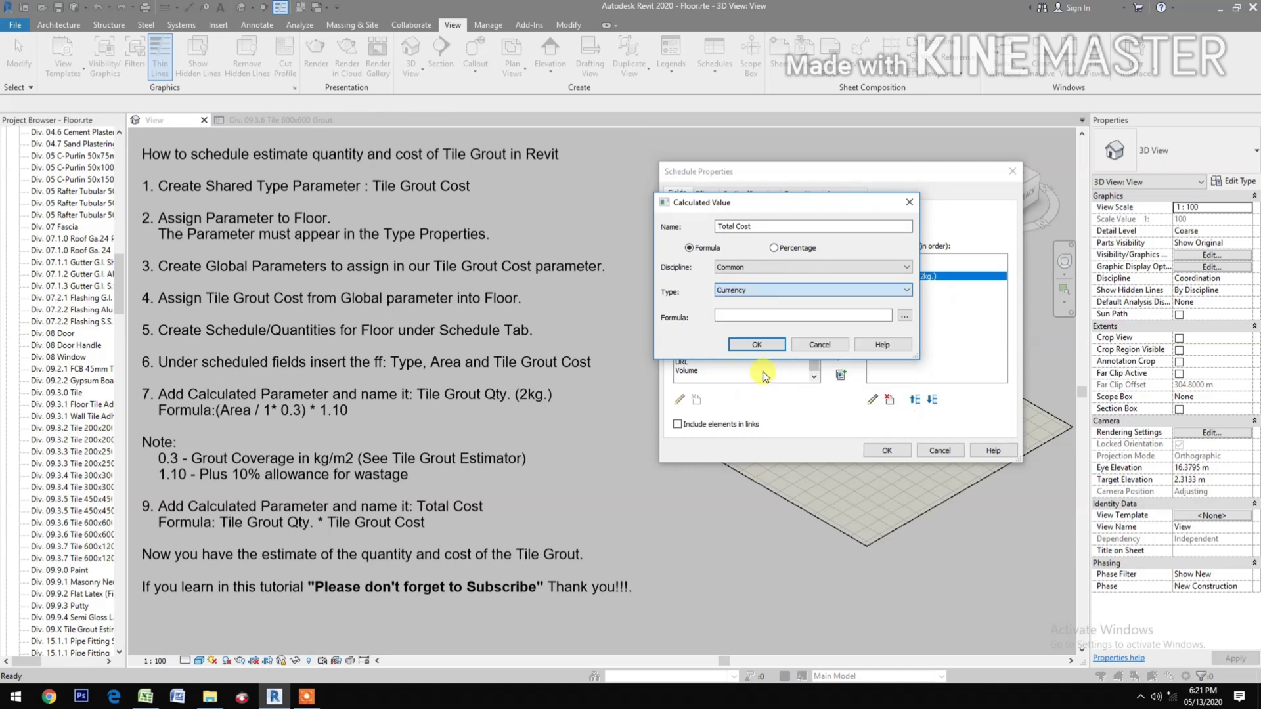
Give the Total Cost calculated value the formula Tile Grout Qty. (2kg.) * Tile Grout Cost, picking the fields from the list
click(905, 317)
click(770, 234)
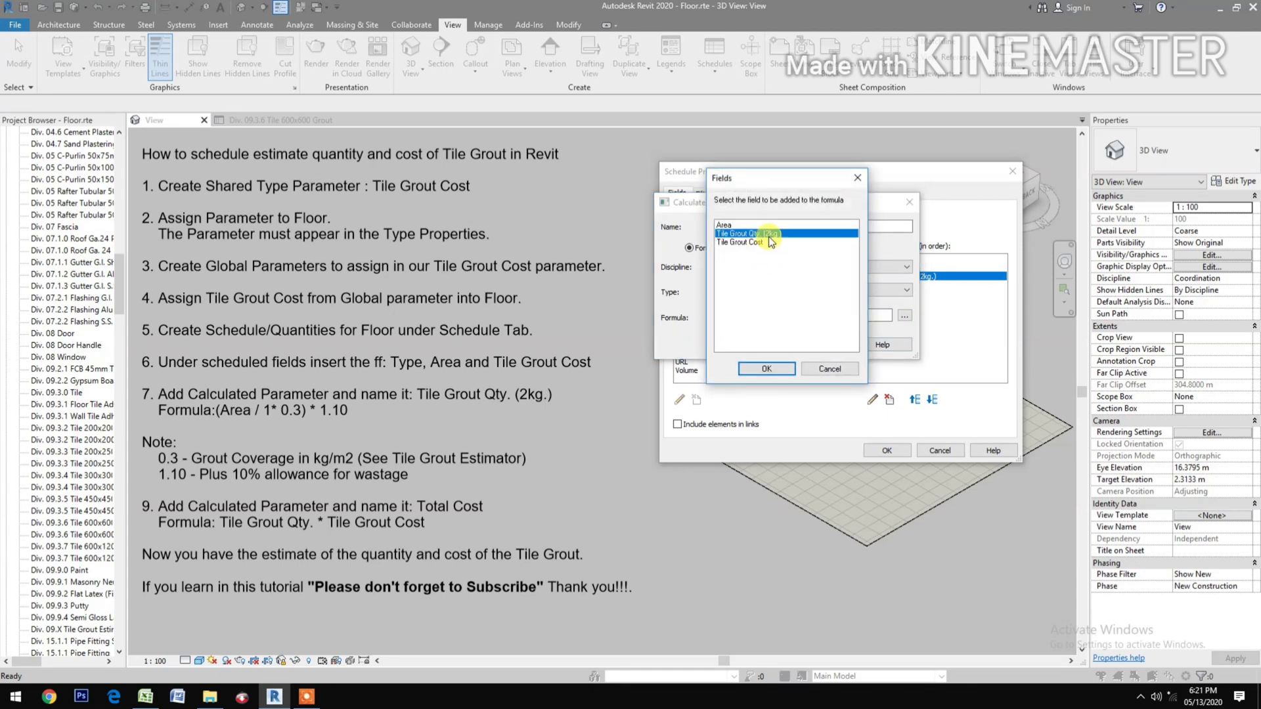
click(766, 369)
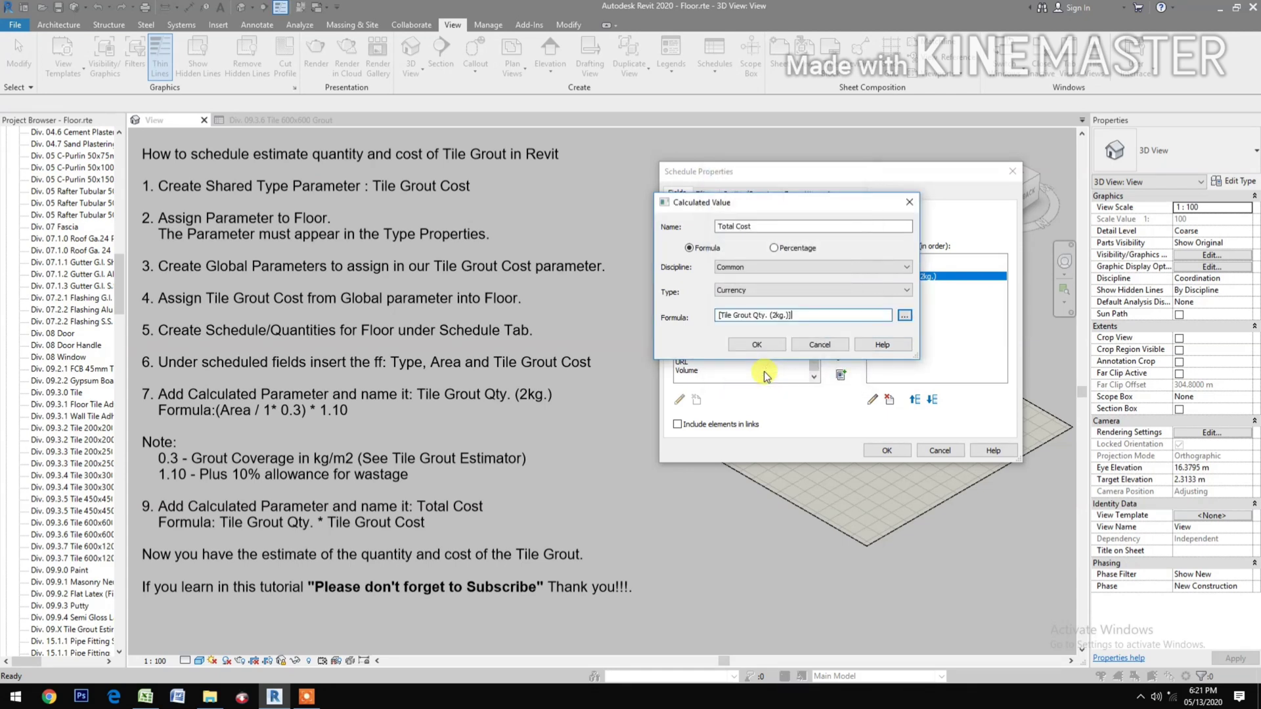
text(*)
click(904, 316)
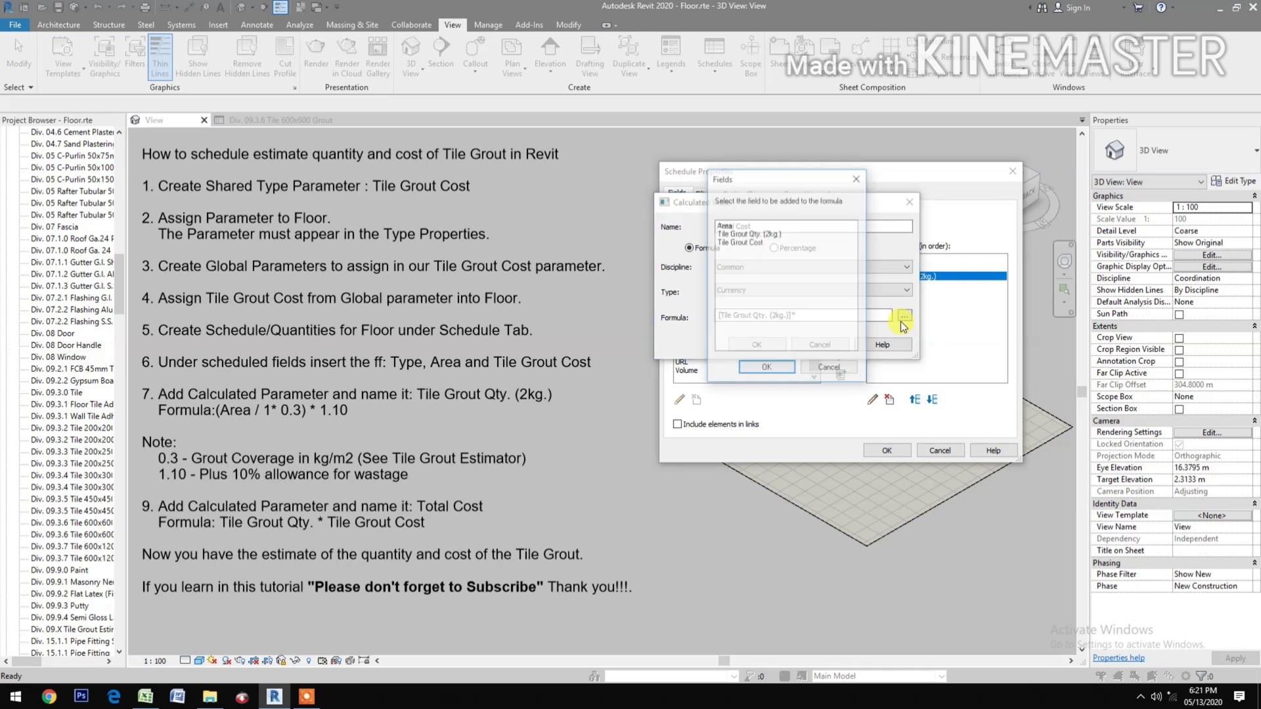
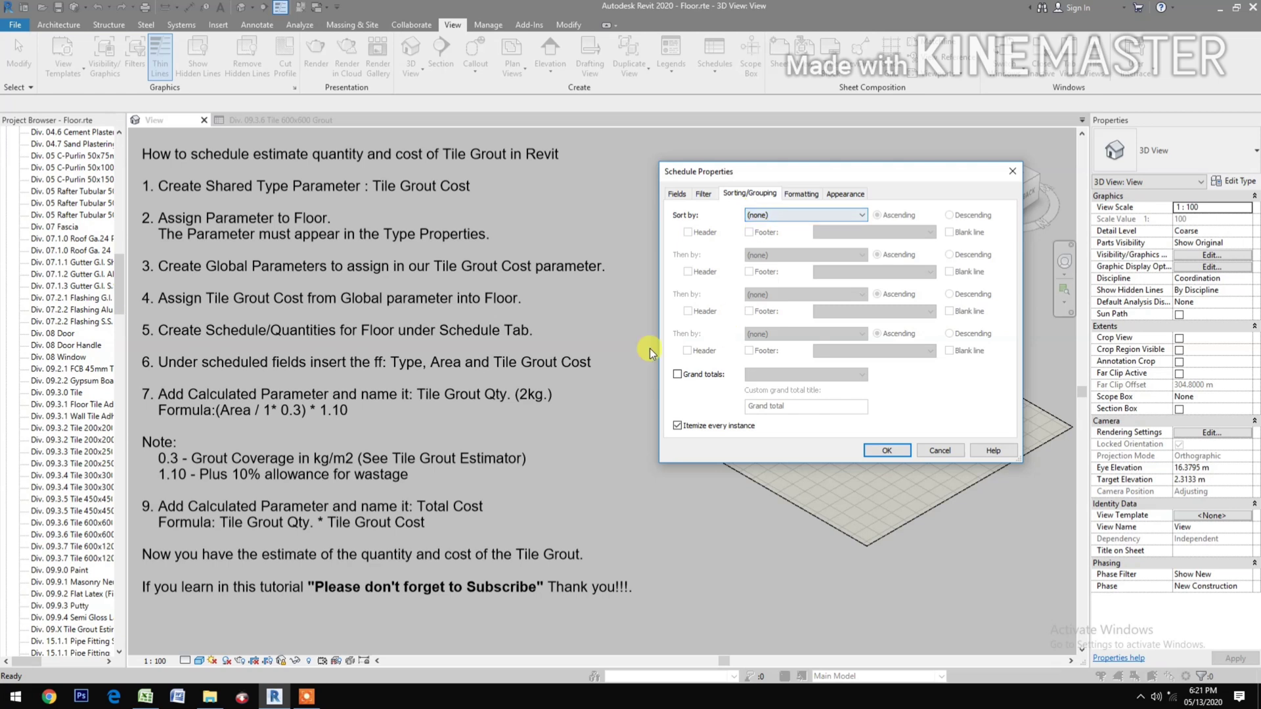
Enable grand totals for the schedule, and format the Total Cost field with Right alignment and Calculate totals
click(677, 374)
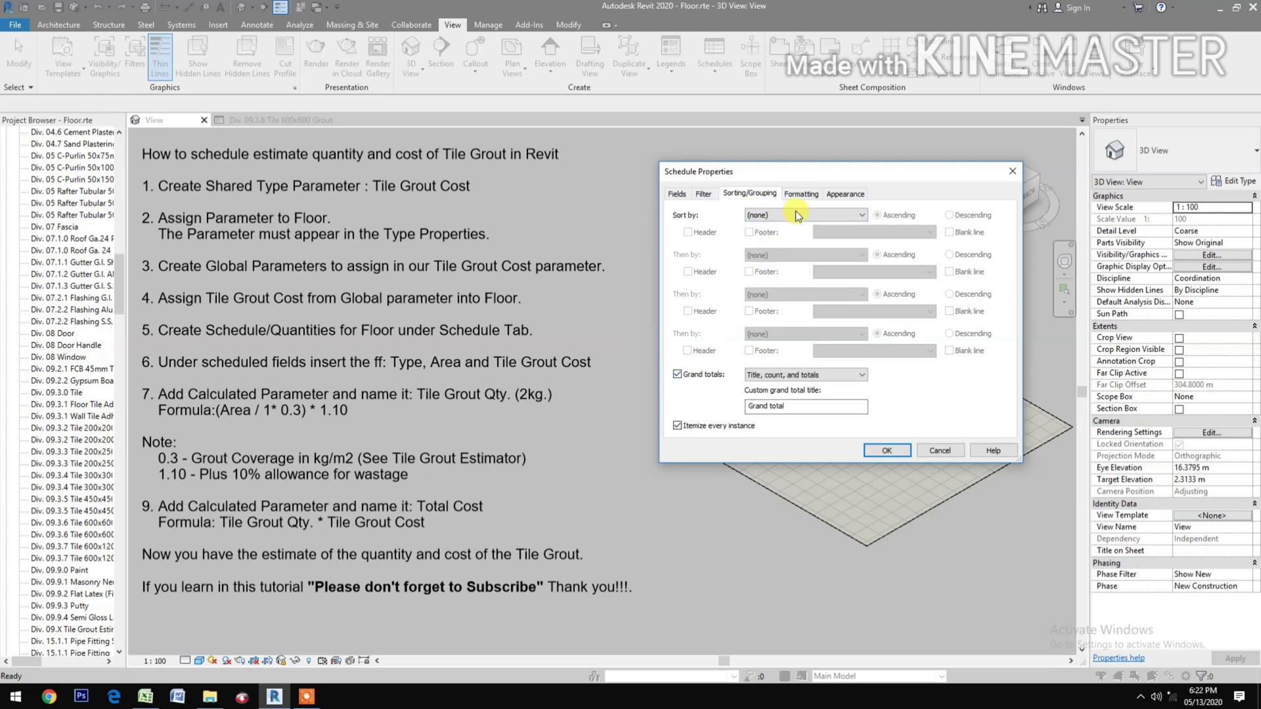
click(800, 196)
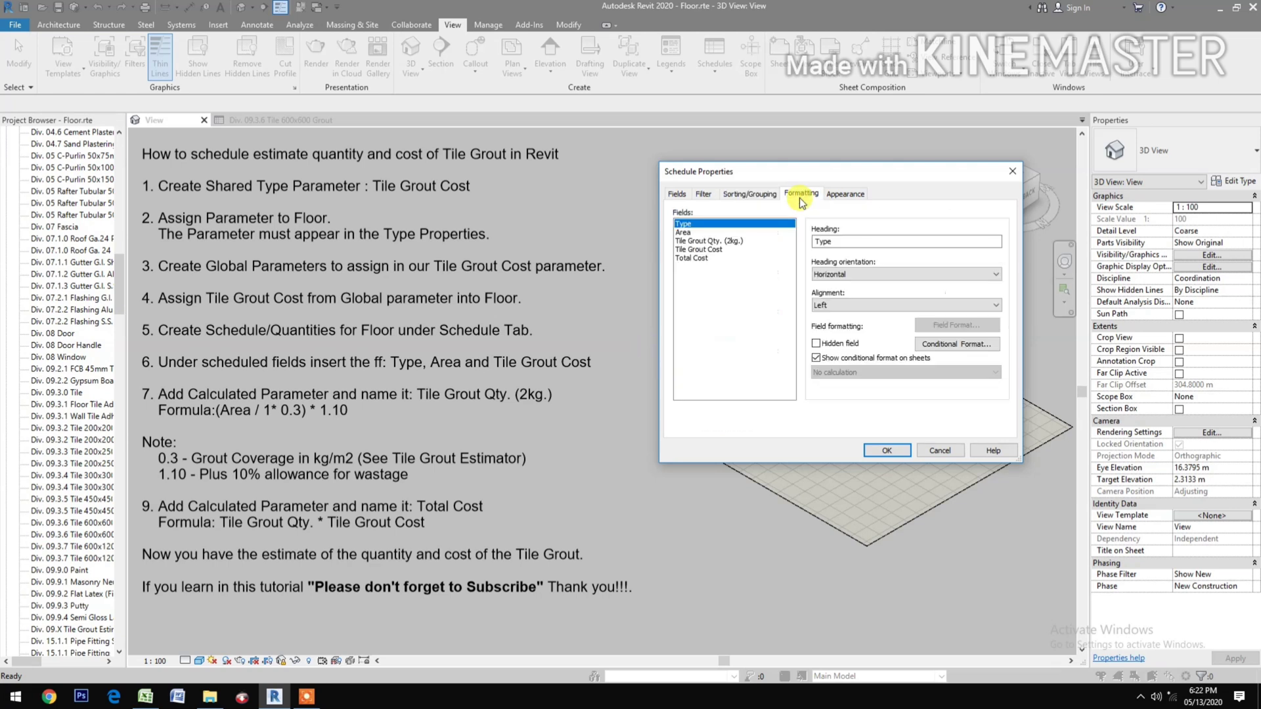
click(696, 259)
click(837, 306)
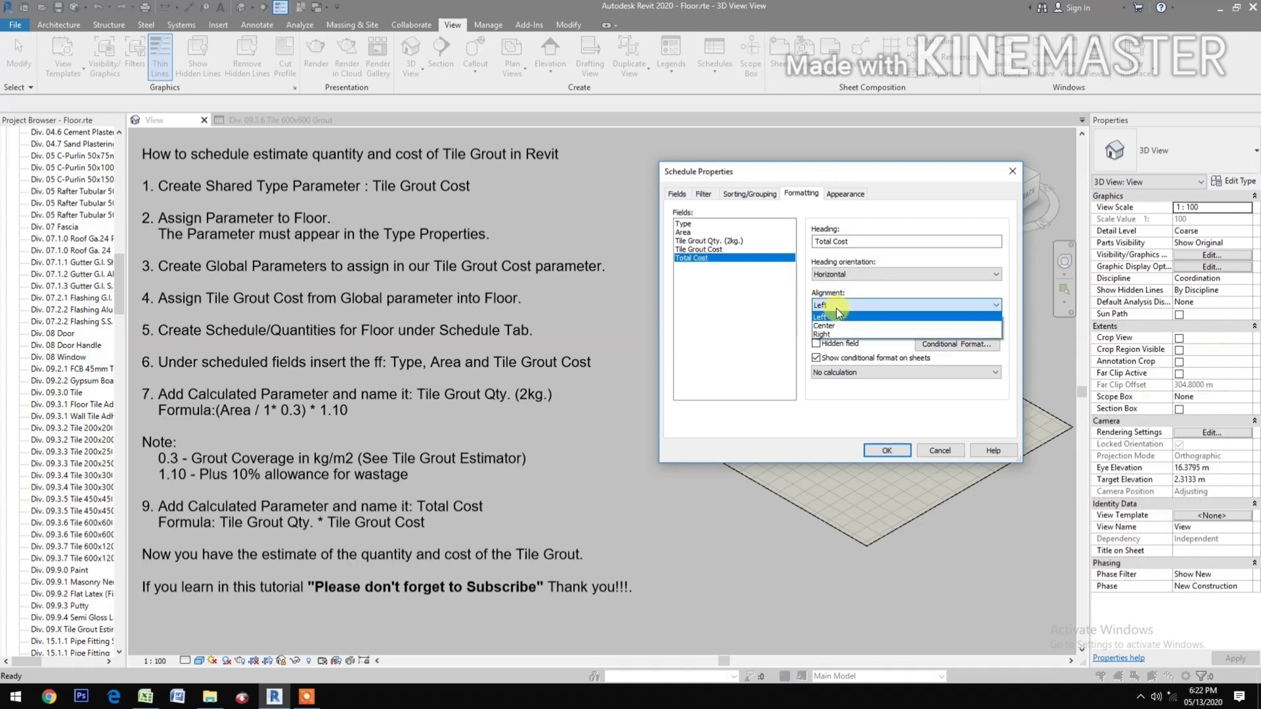
click(833, 335)
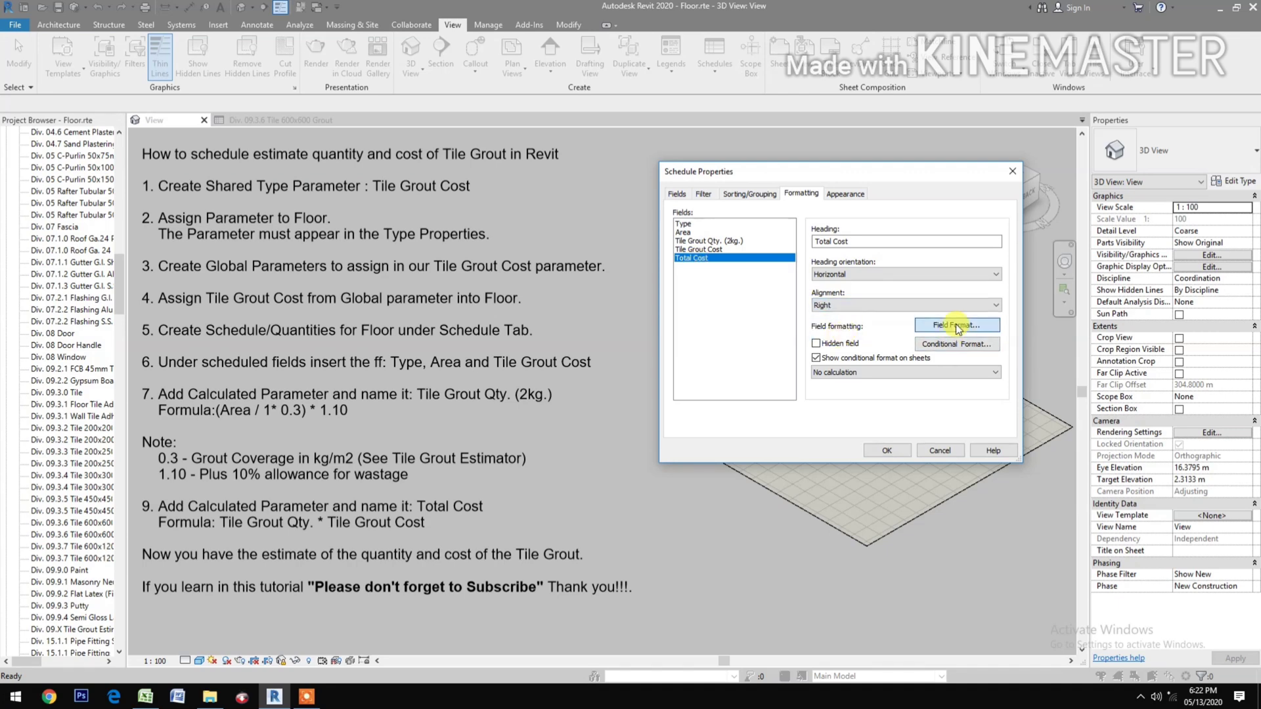
click(957, 326)
click(836, 415)
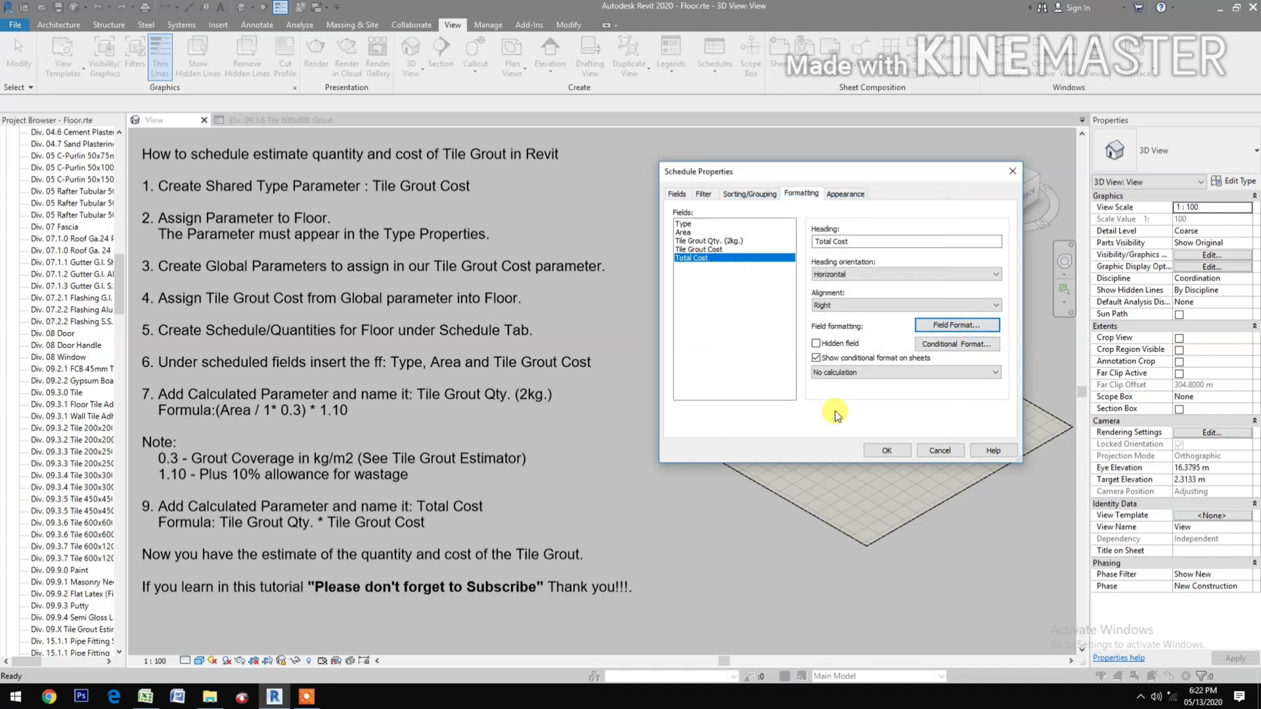
click(861, 373)
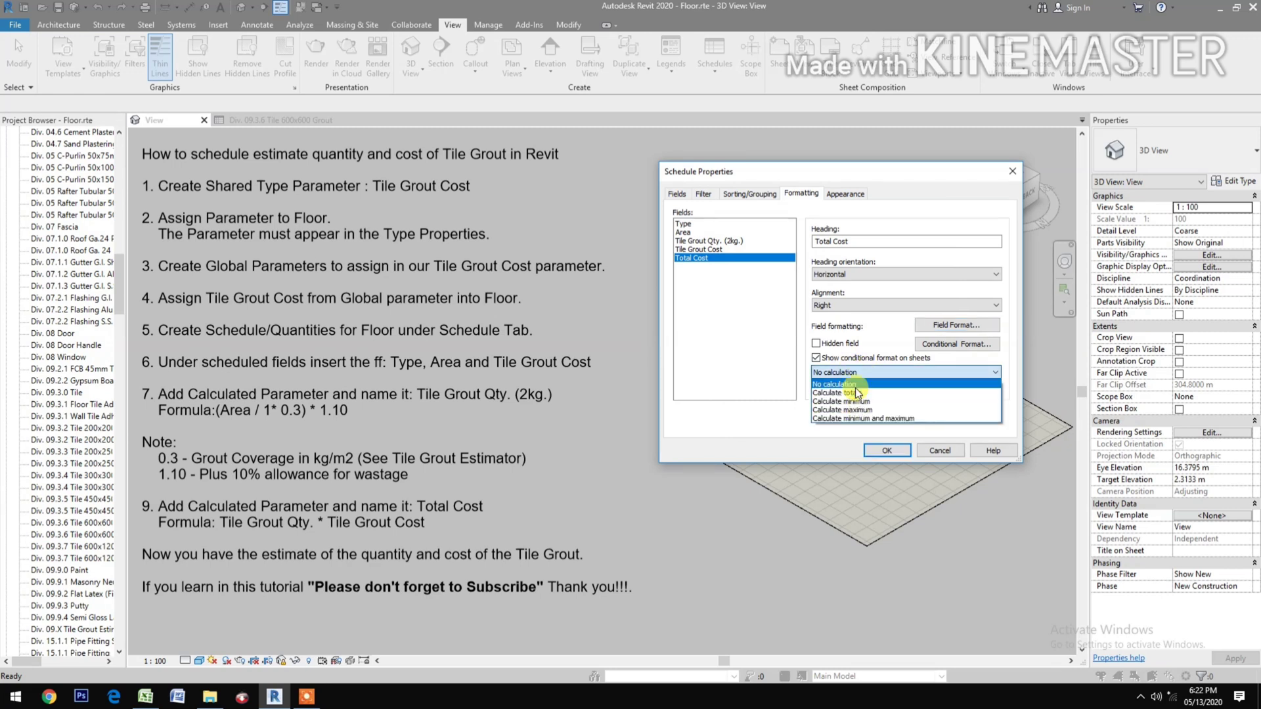
click(855, 391)
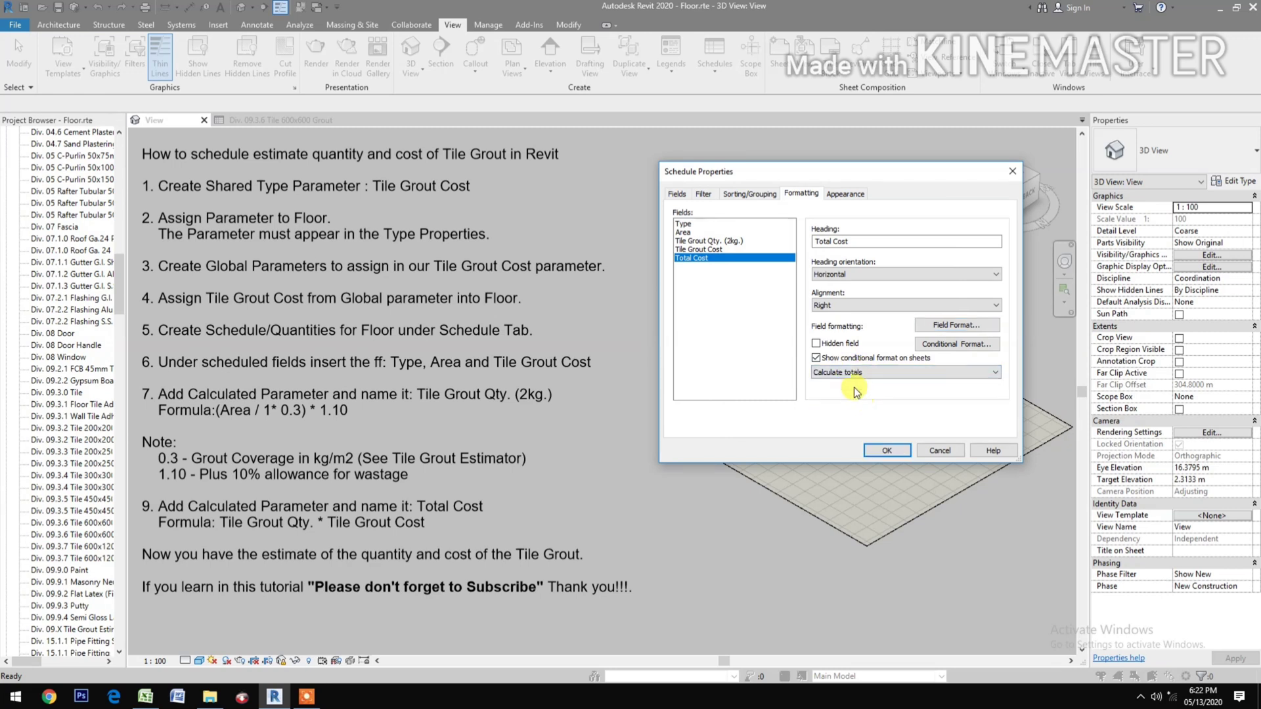
Set the Tile Grout Cost field's alignment to Right and keep the project settings for its field format
click(714, 251)
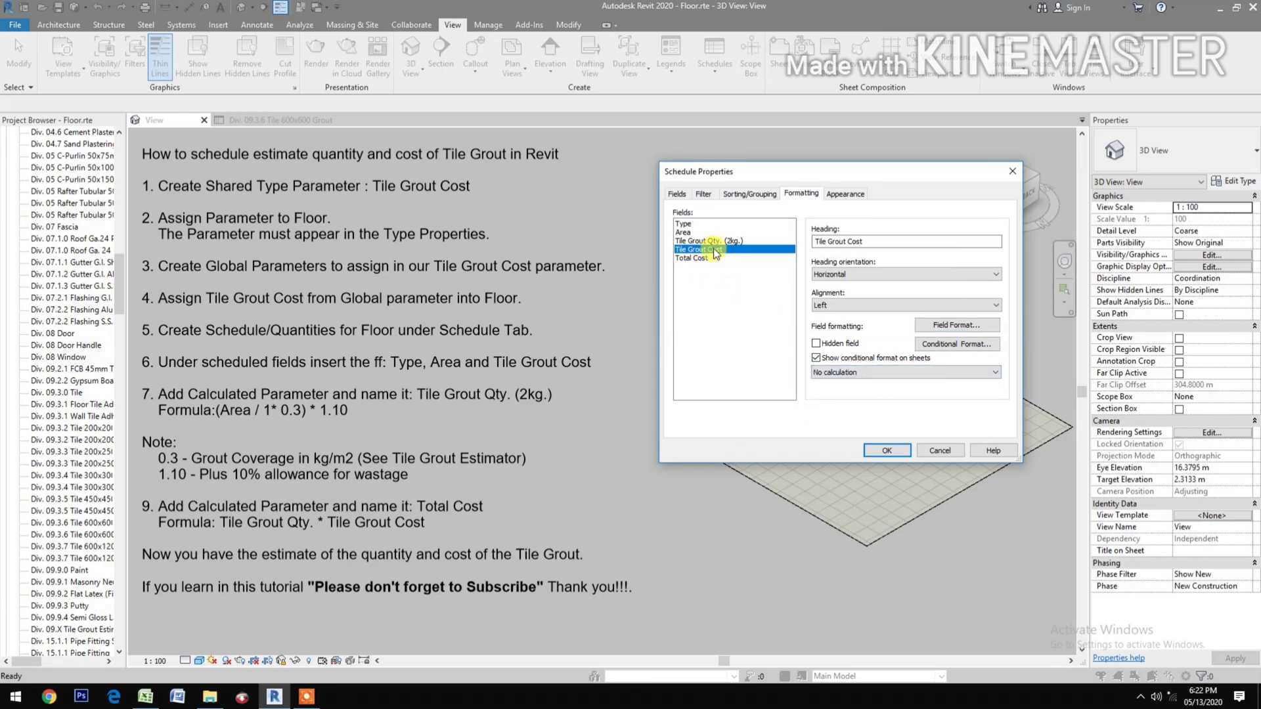
click(841, 308)
click(846, 333)
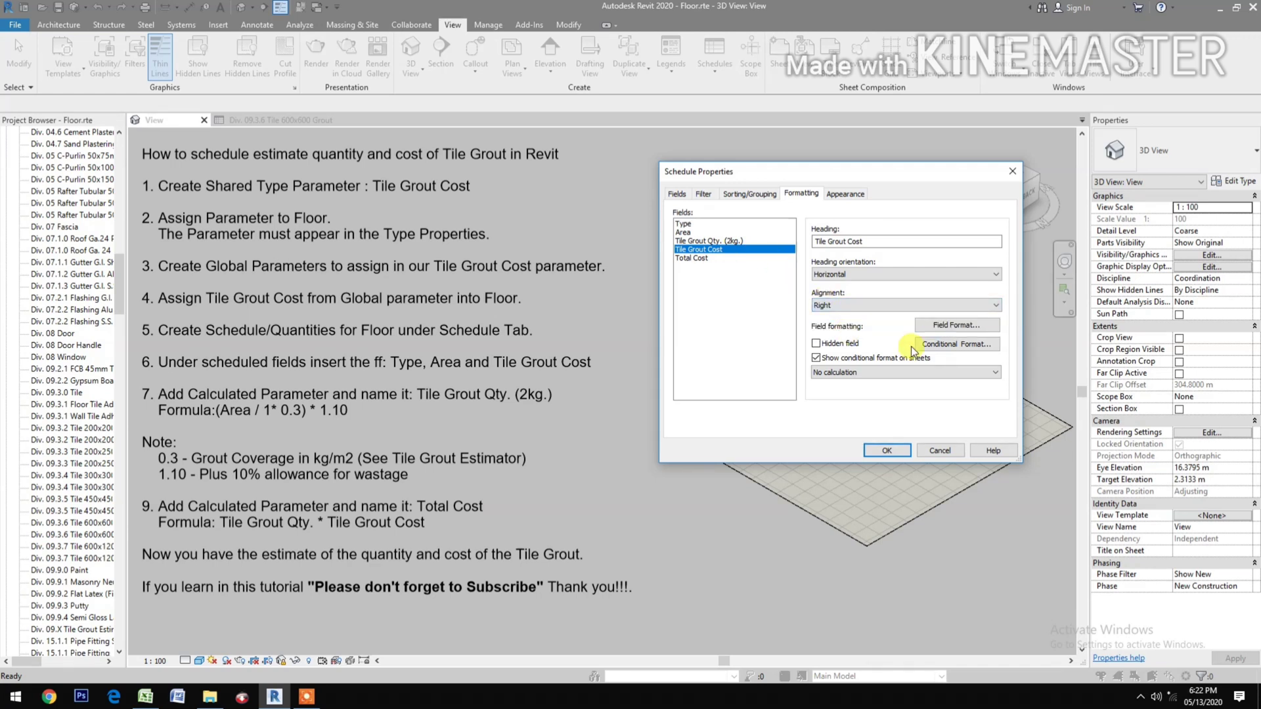
click(955, 327)
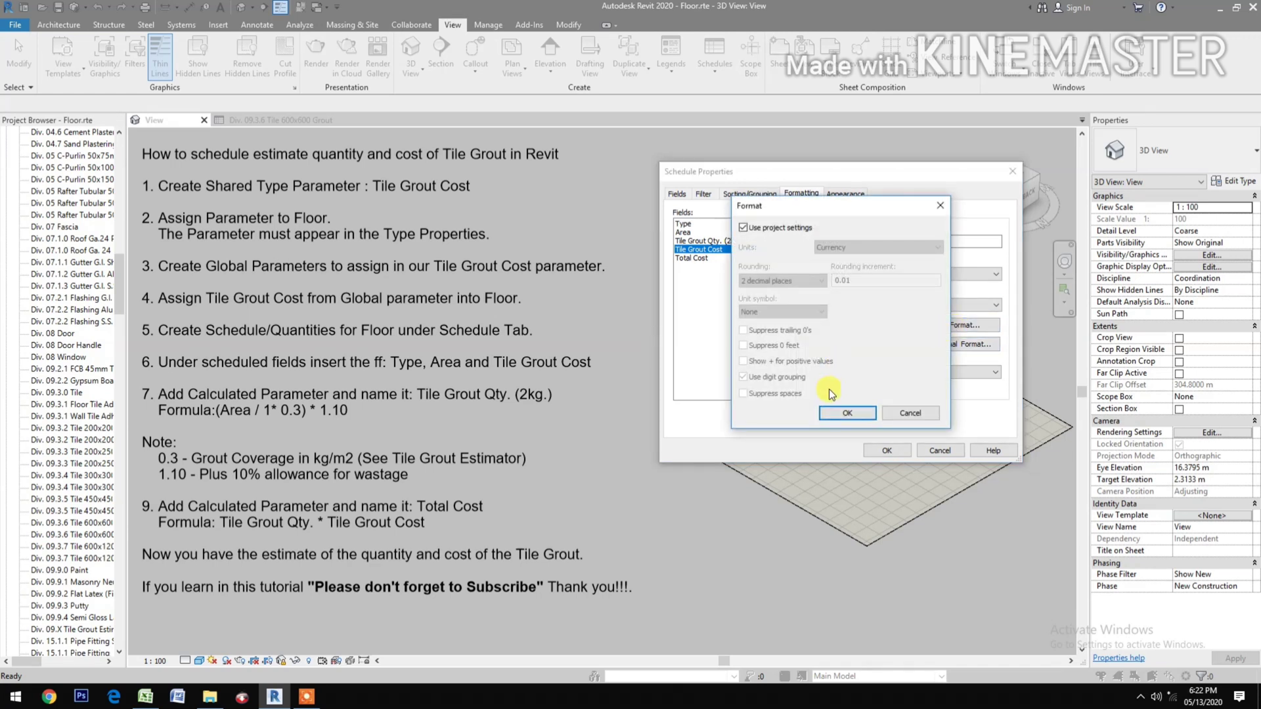
click(839, 413)
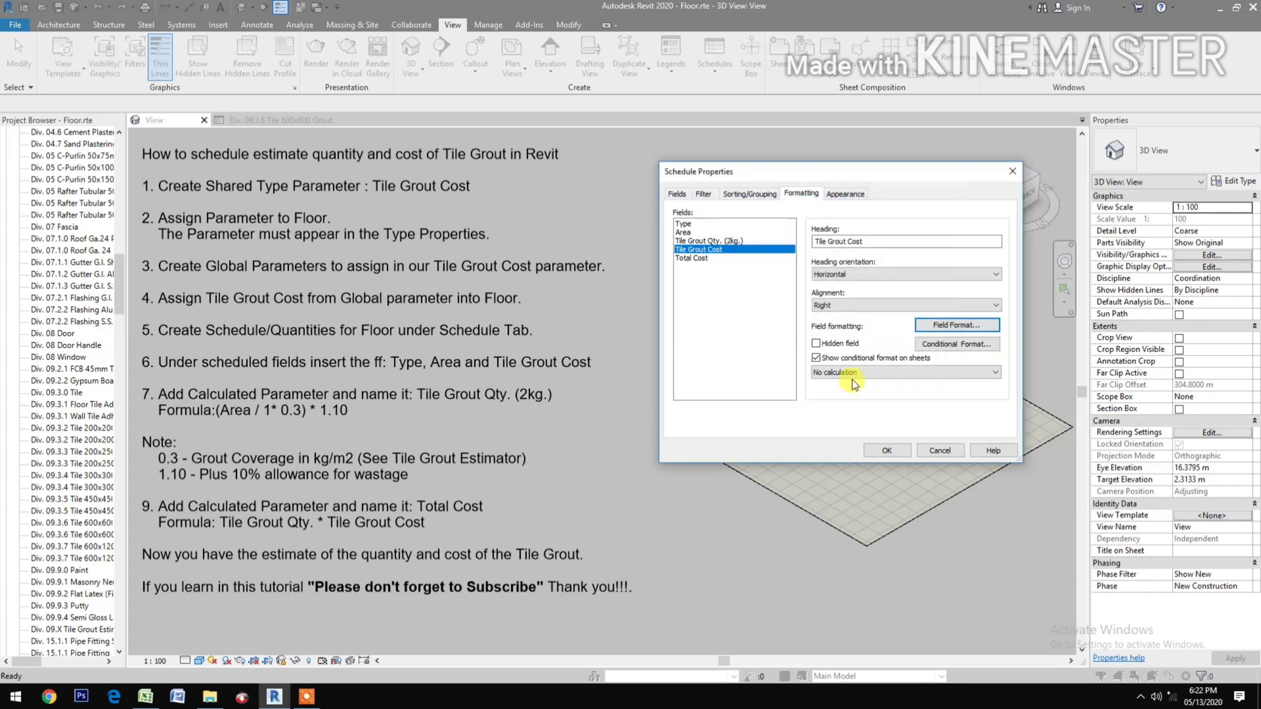
Format the Tile Grout Qty. (2kg.) field with Right alignment, Fixed units, 2 decimal places, digit grouping and Calculate totals
click(716, 241)
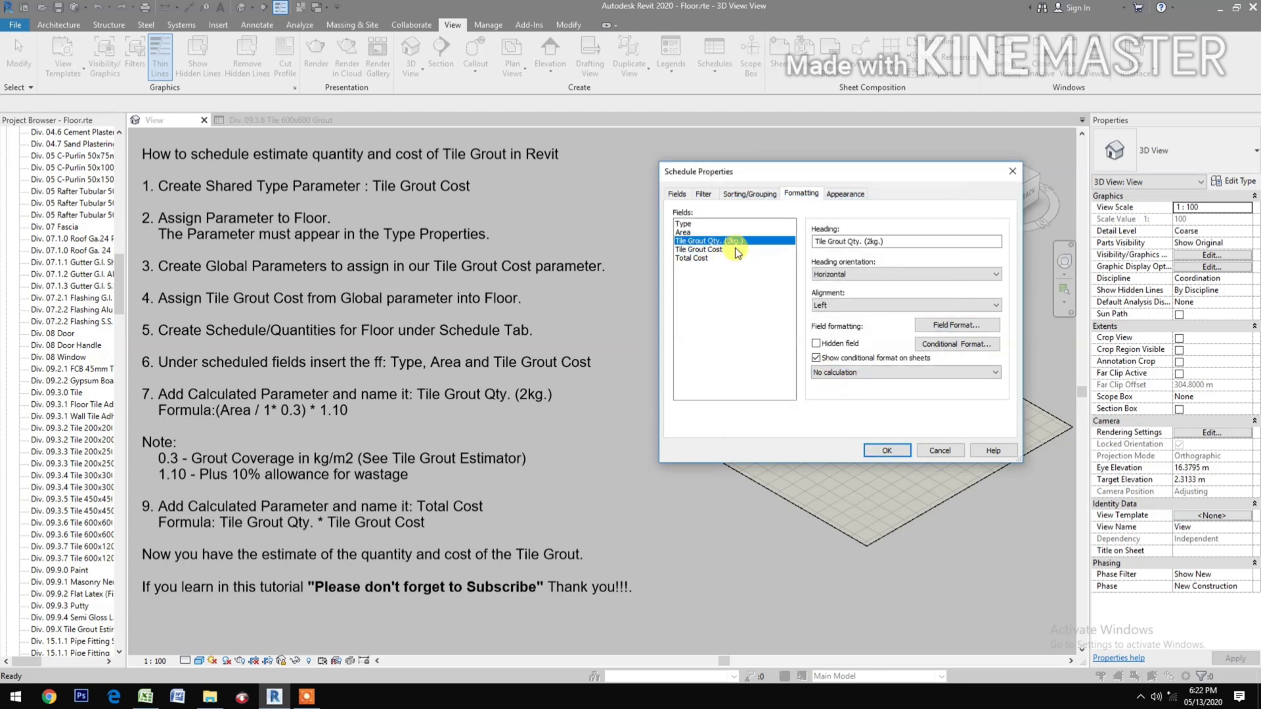
click(849, 305)
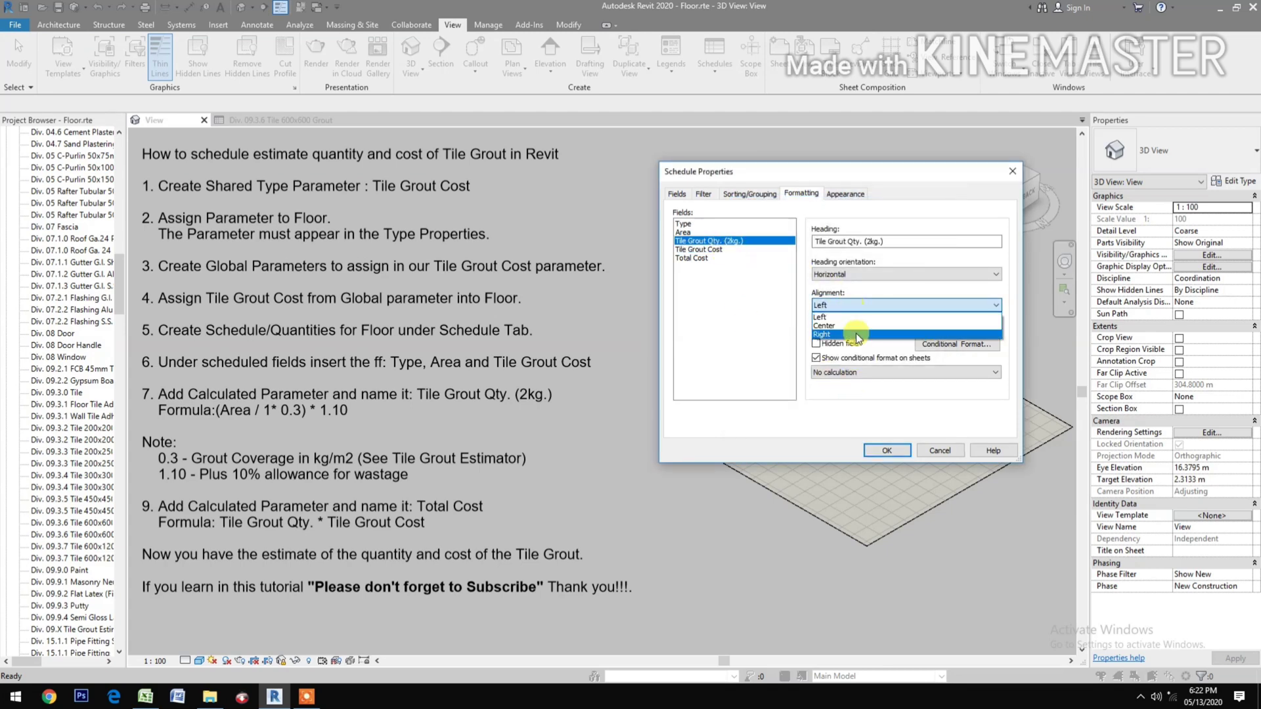
click(857, 333)
click(946, 327)
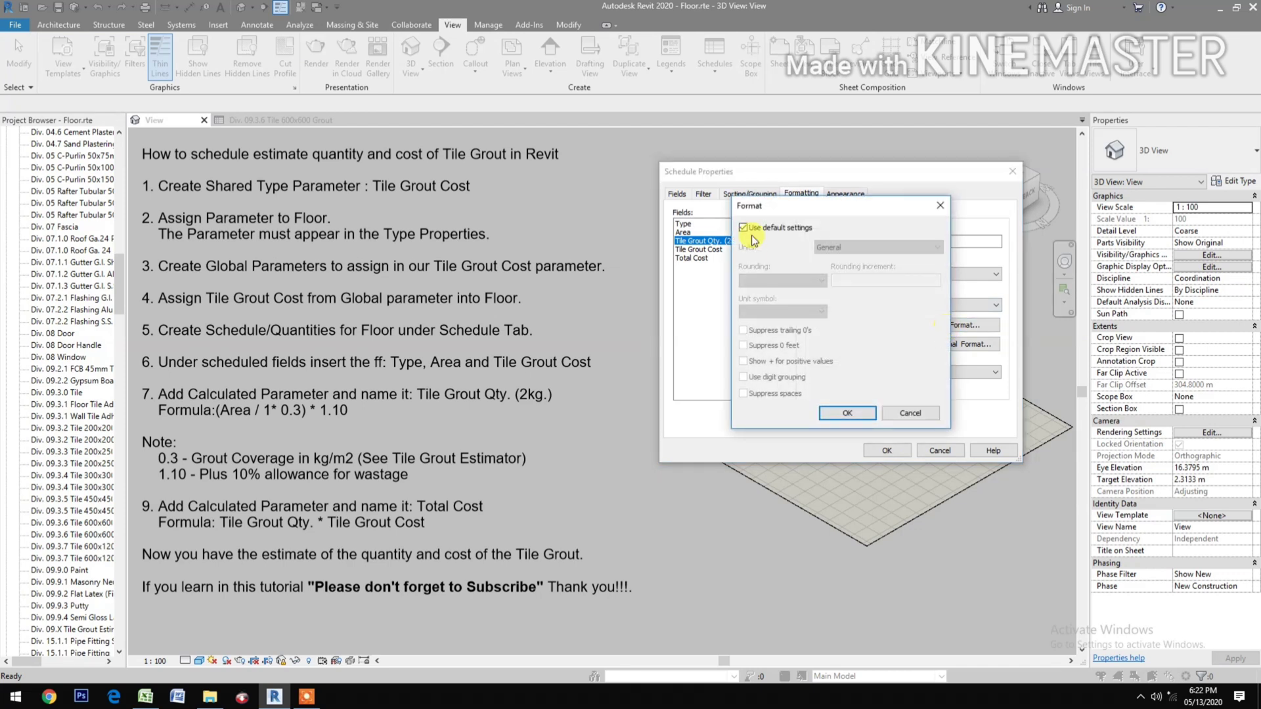
click(742, 227)
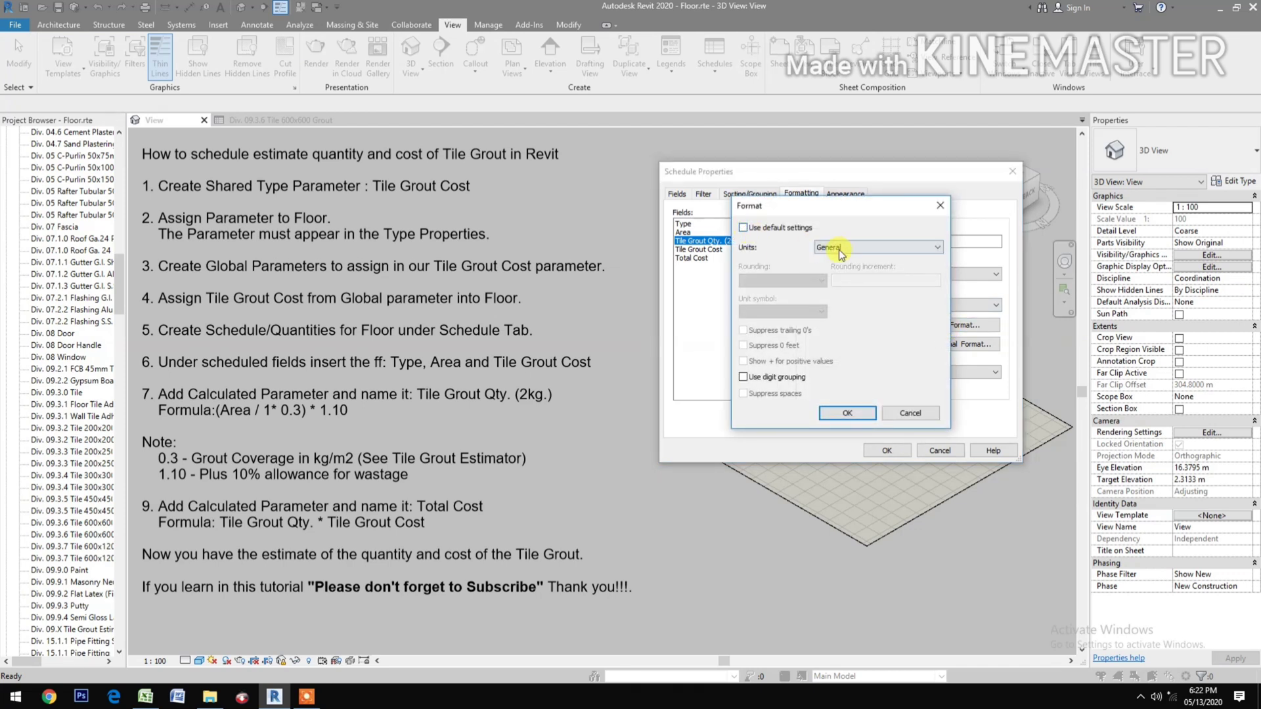
click(853, 247)
click(828, 269)
click(770, 281)
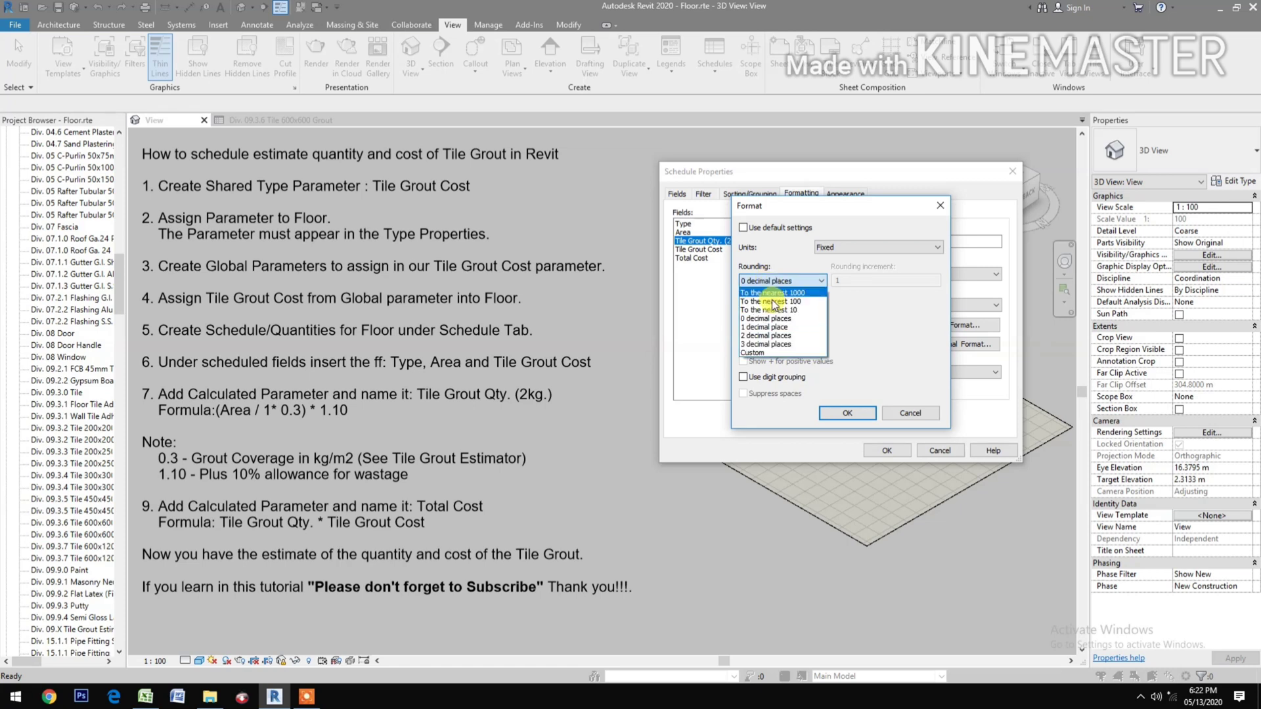
click(775, 335)
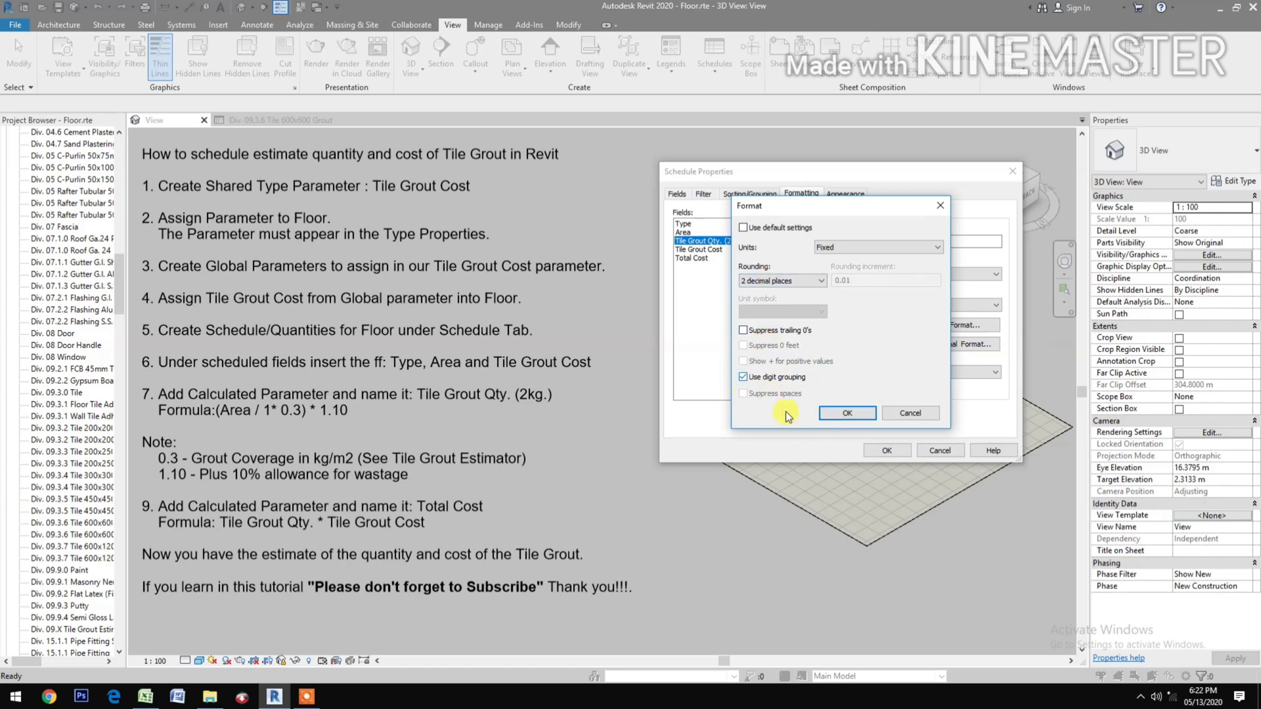
click(829, 414)
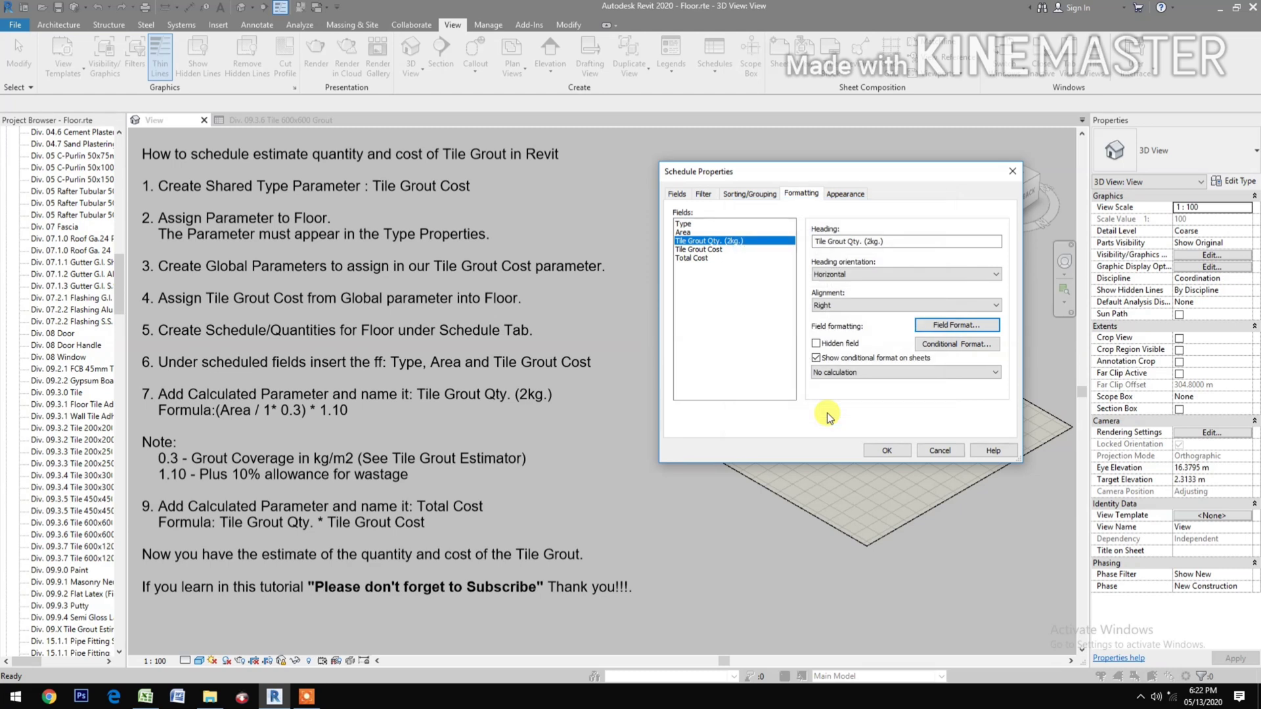
click(836, 372)
click(838, 392)
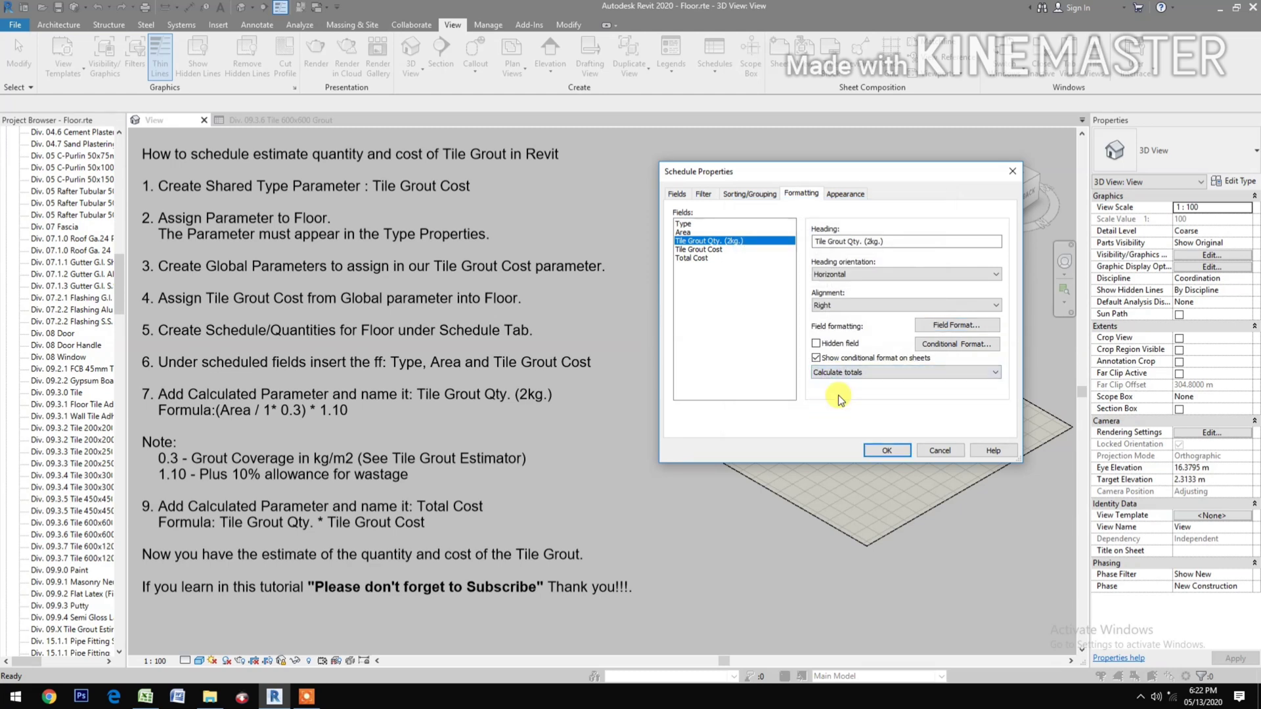
Format the Area field with Right alignment, its own field format rounded to 2 decimal places, and Calculate totals
click(683, 232)
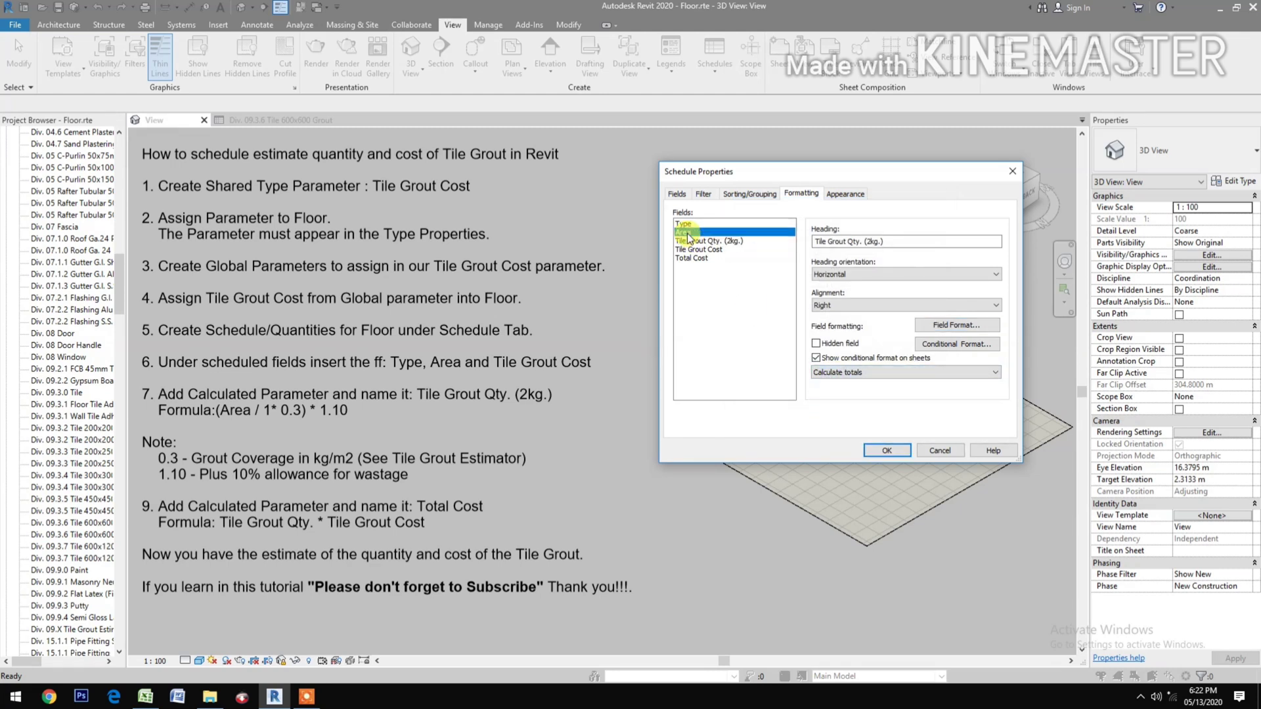
click(846, 306)
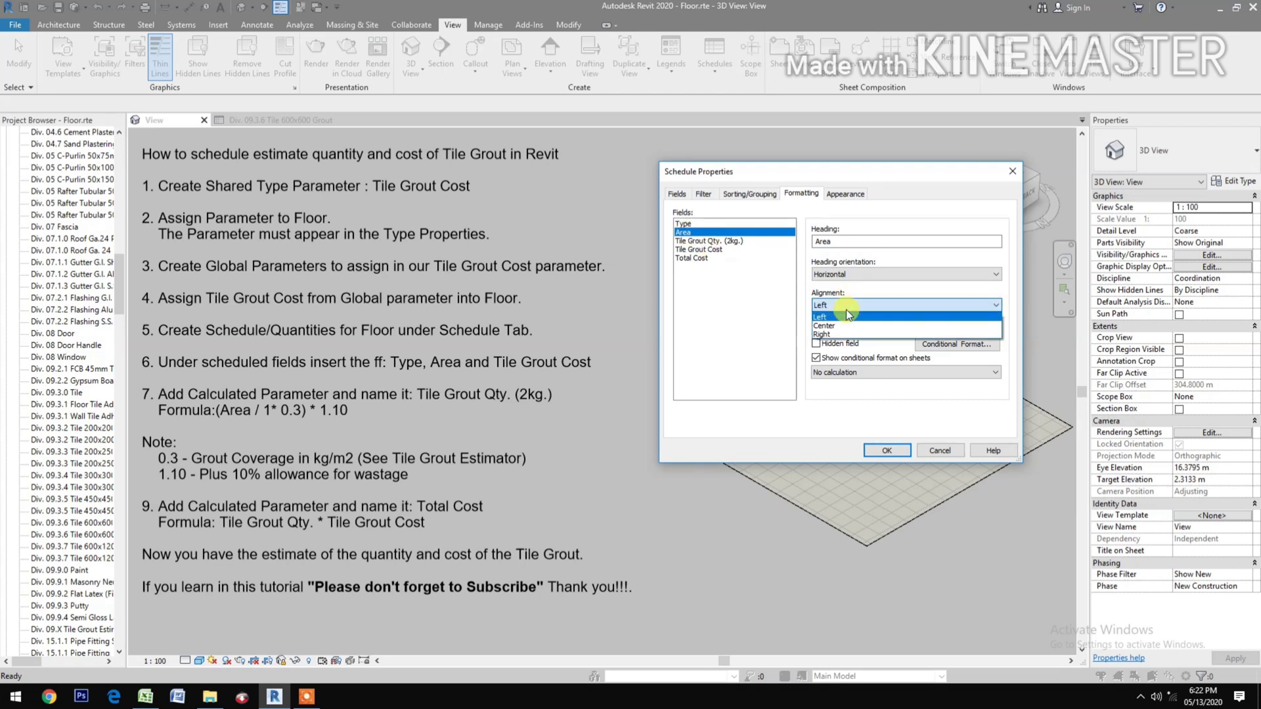
click(849, 333)
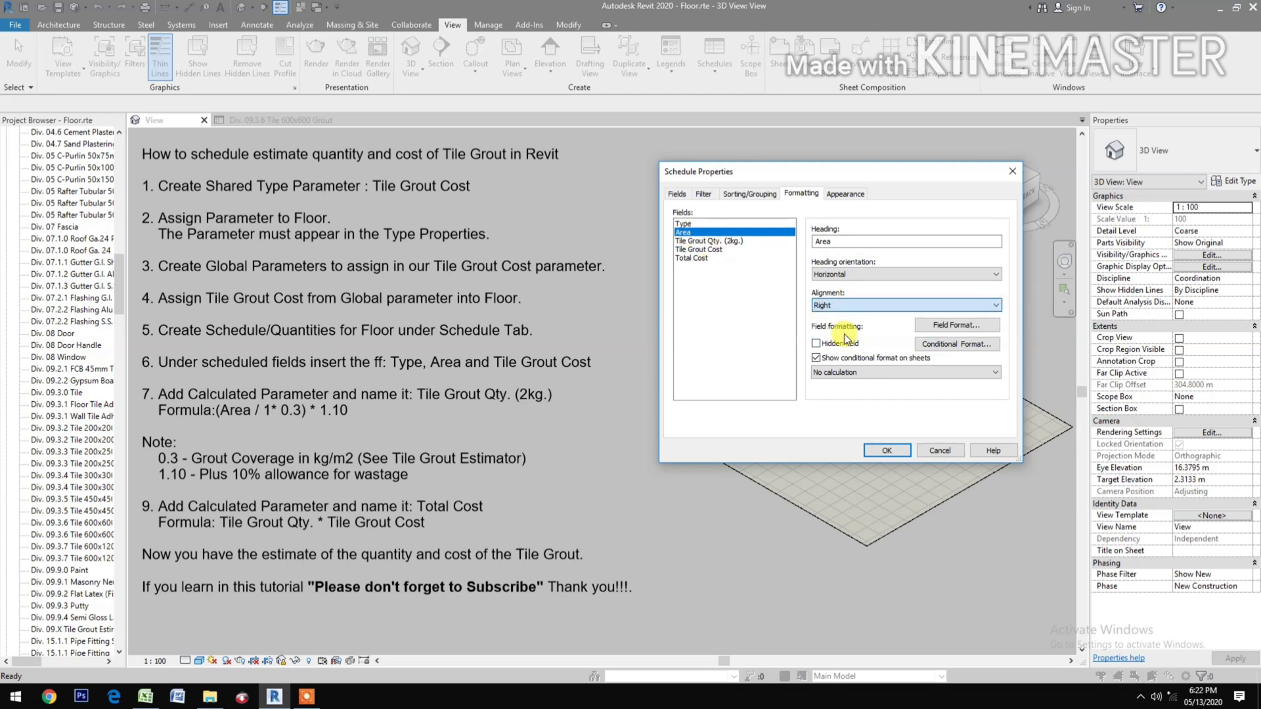
click(956, 328)
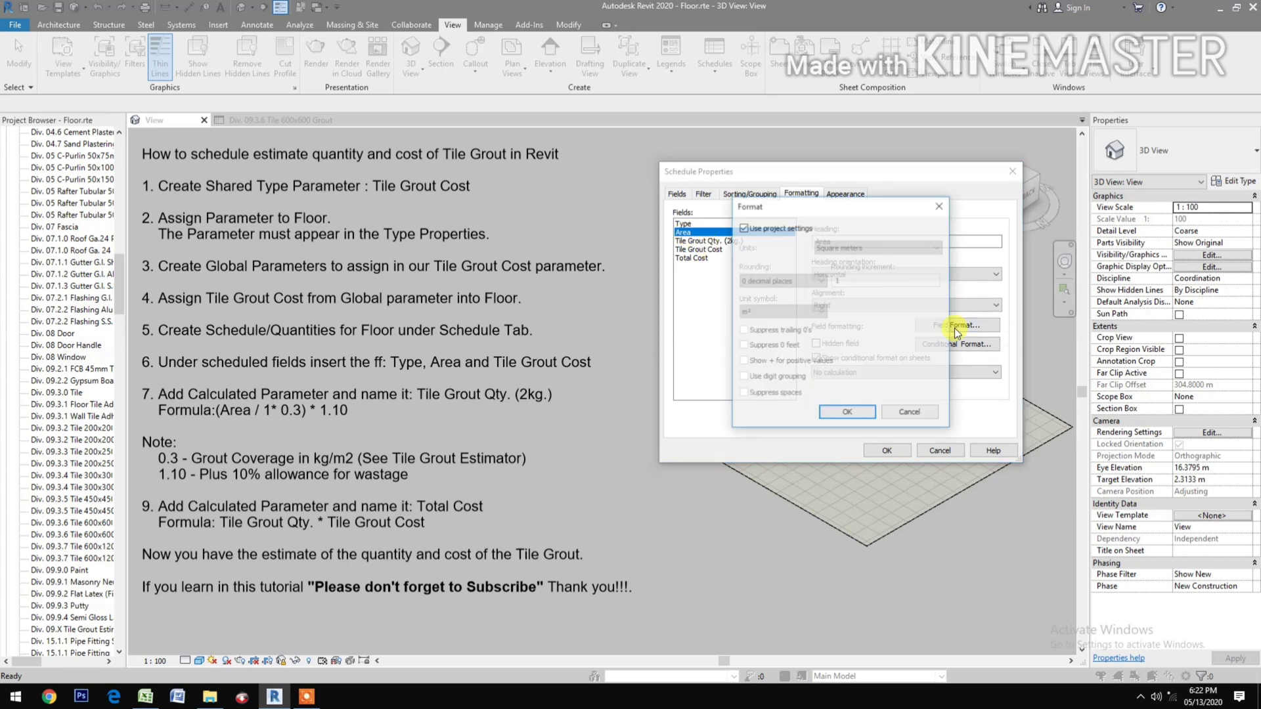
click(752, 231)
click(762, 281)
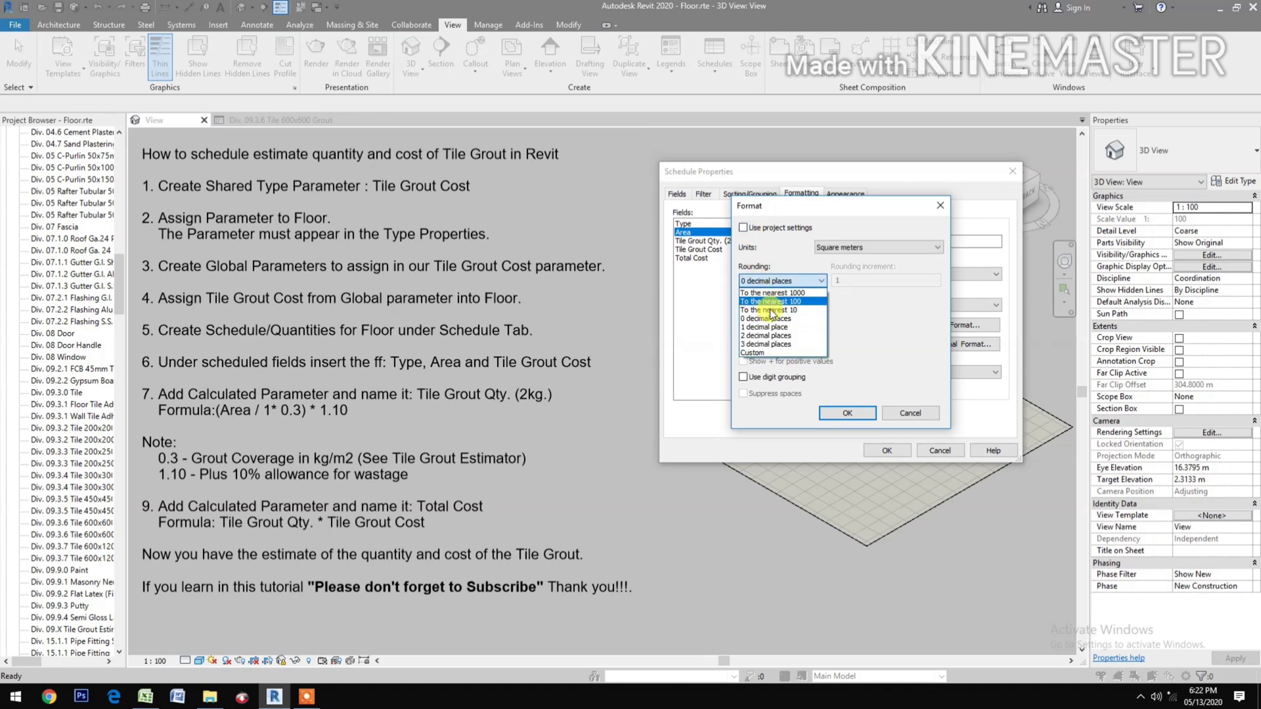
click(773, 334)
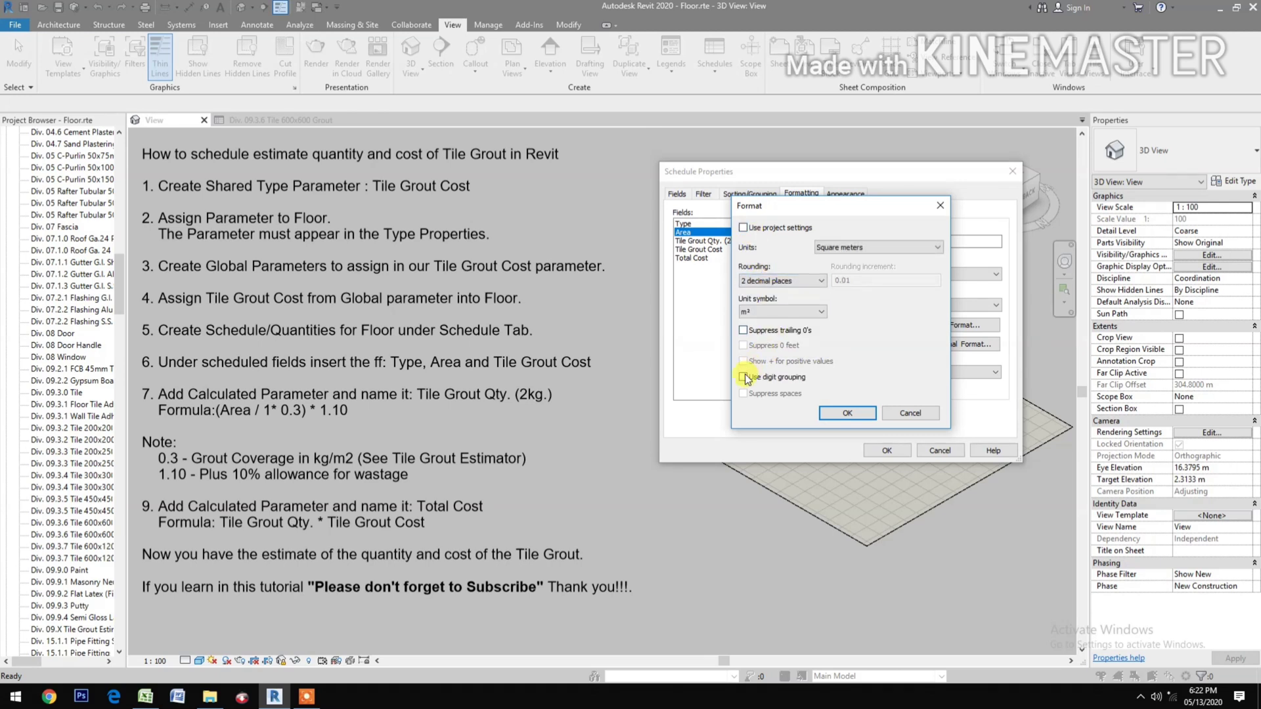
click(841, 414)
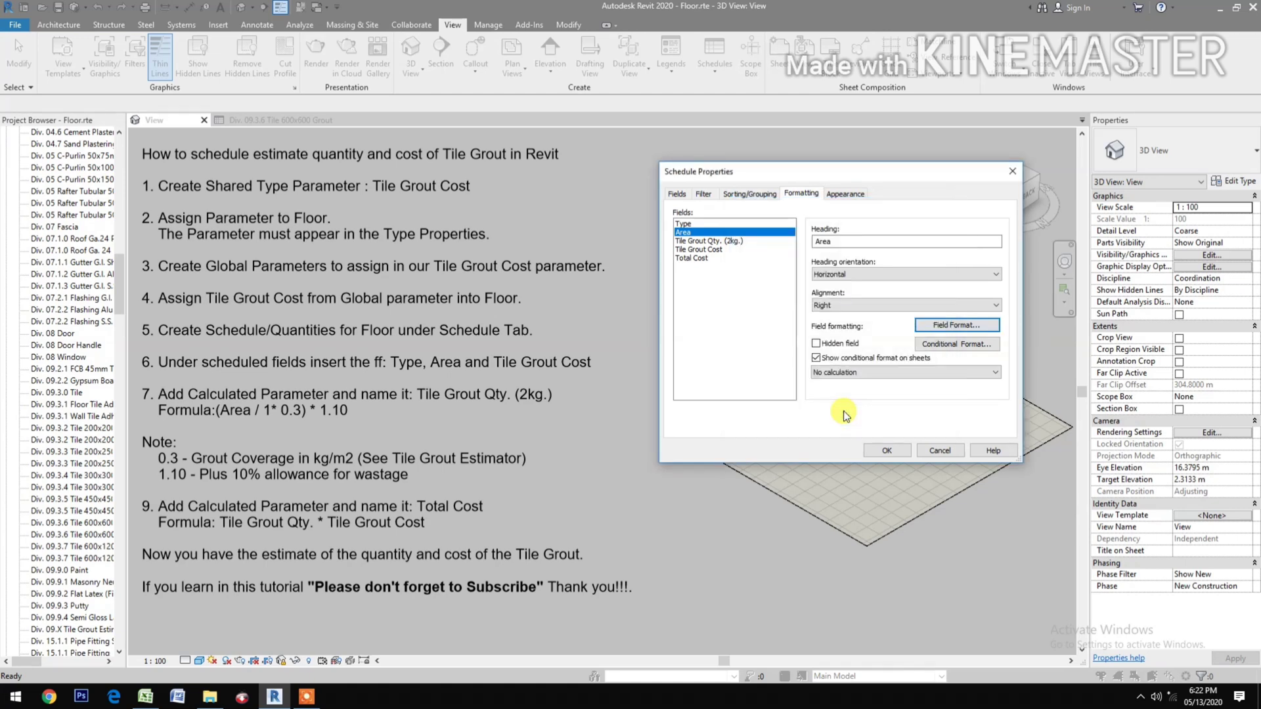
click(852, 373)
click(845, 392)
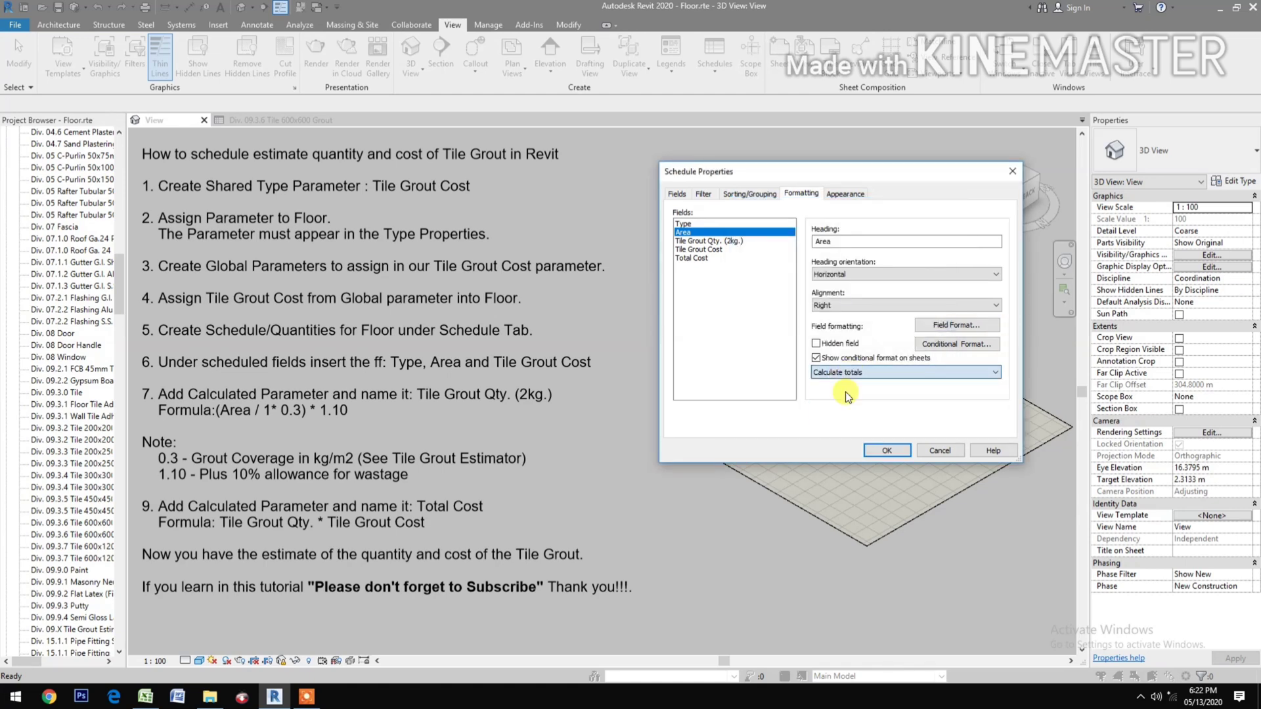
Turn off the blank row before data in the schedule's appearance settings and create the schedule
click(846, 194)
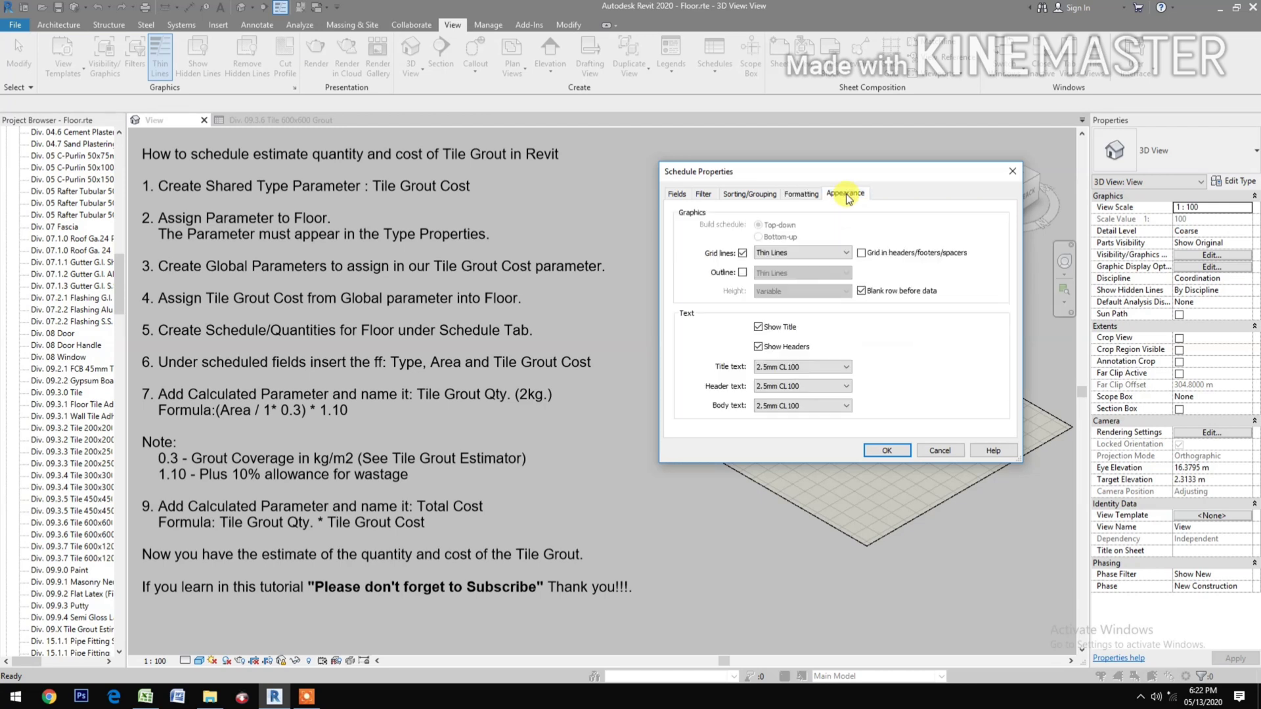
click(862, 291)
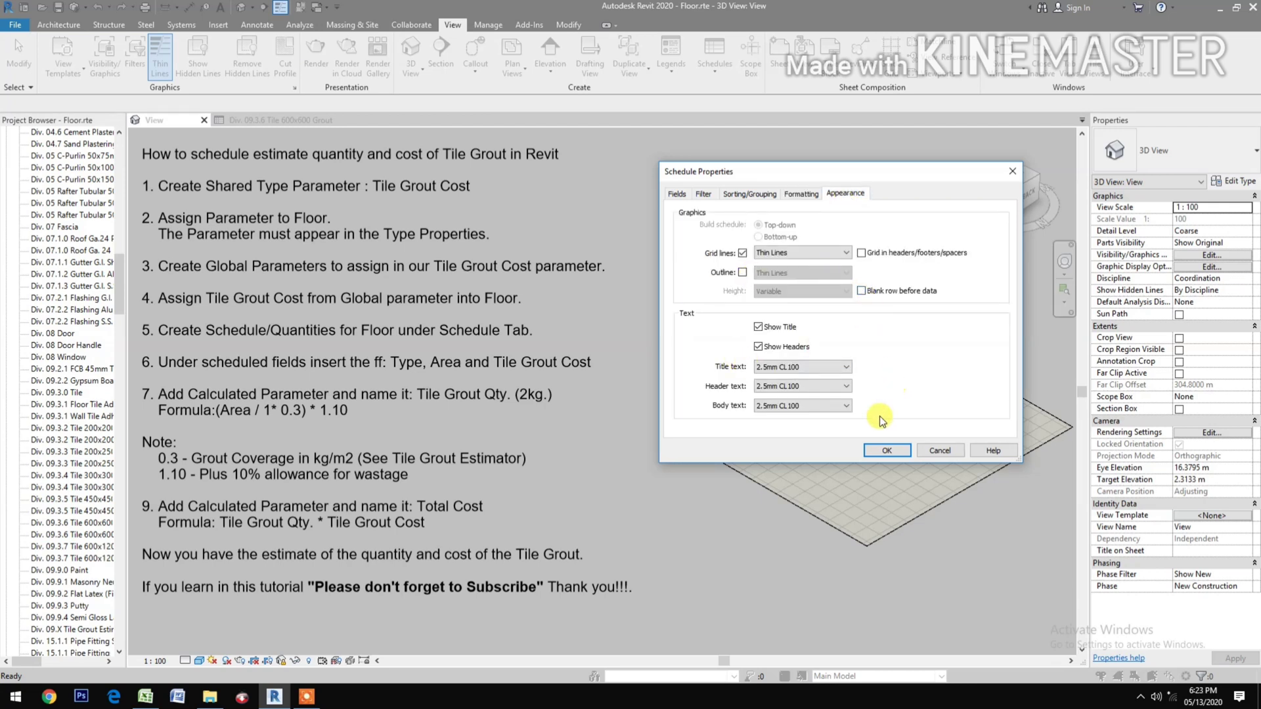
click(876, 451)
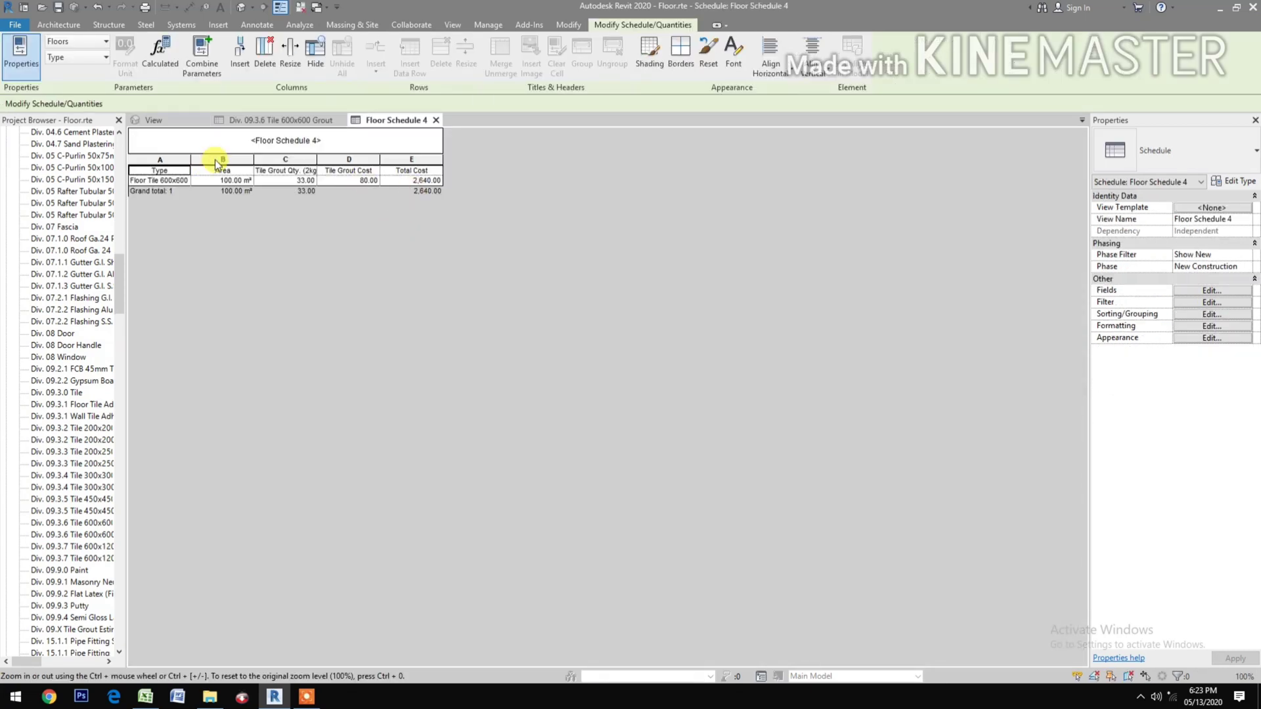
Widen the Tile Grout Qty. (2kg.) column of the floor schedule until its full heading fits
click(254, 170)
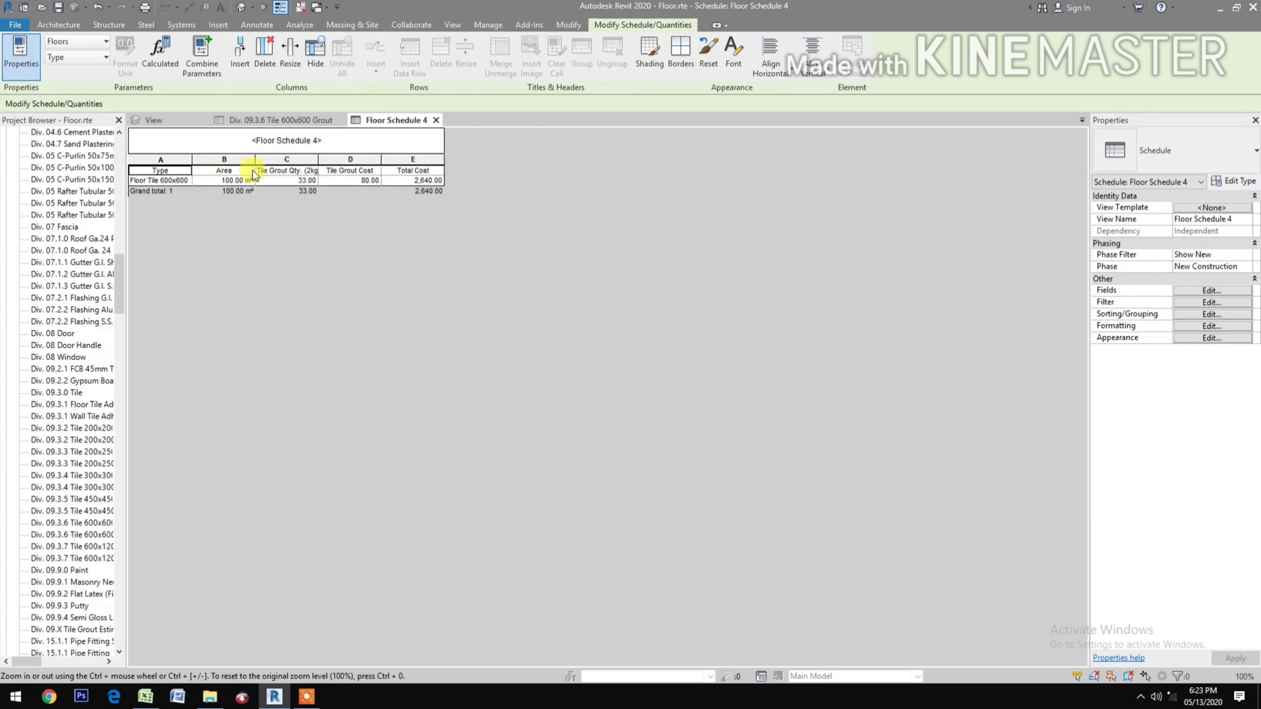
drag(234, 171, 220, 170)
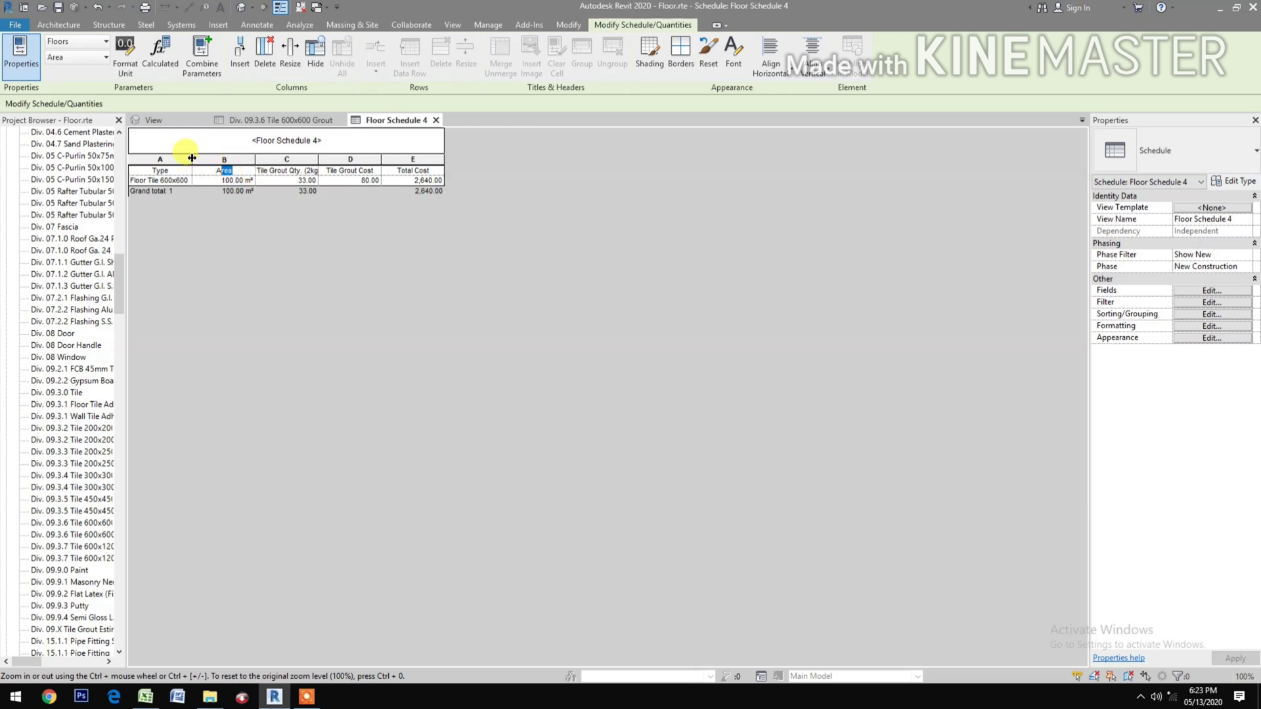
click(205, 160)
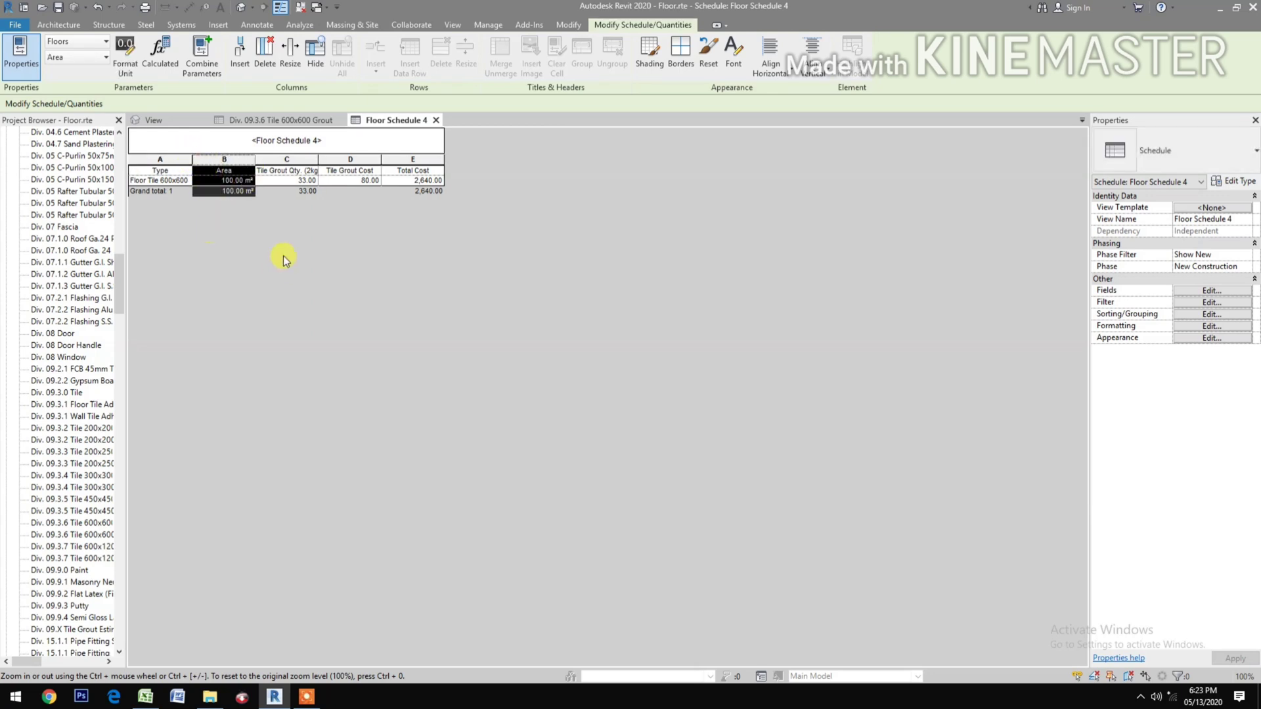
click(287, 170)
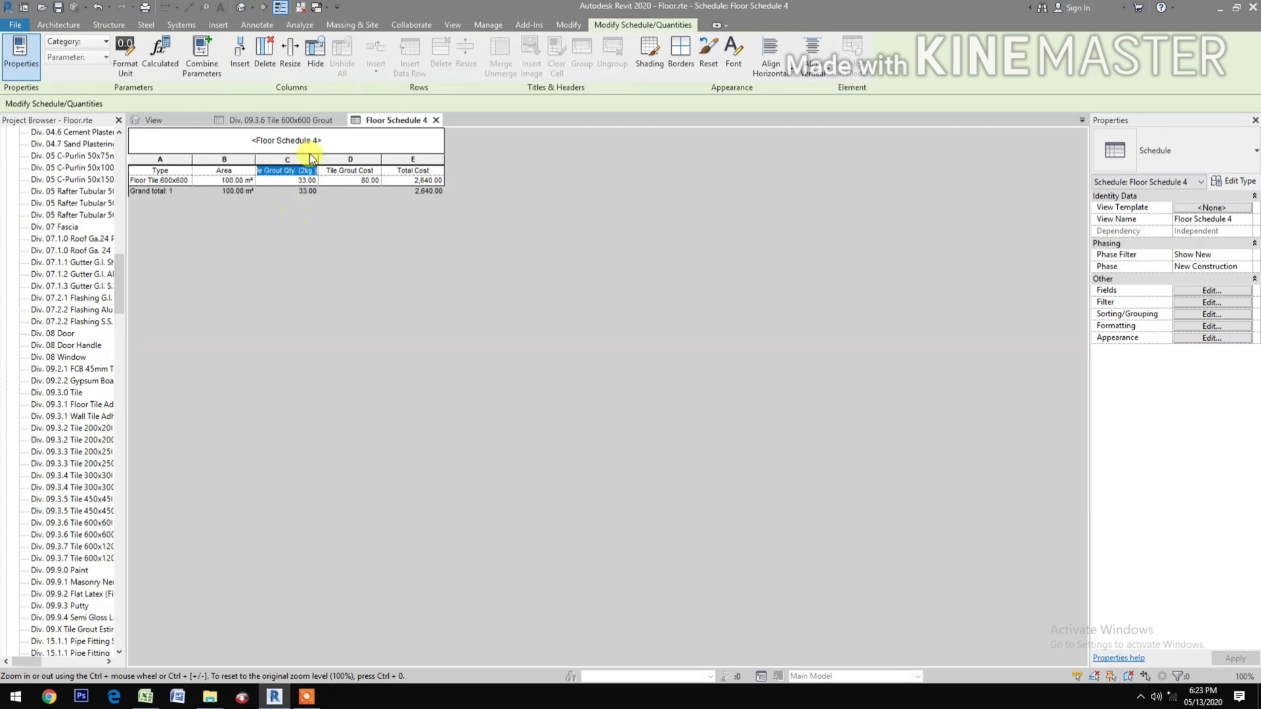
drag(320, 161, 349, 159)
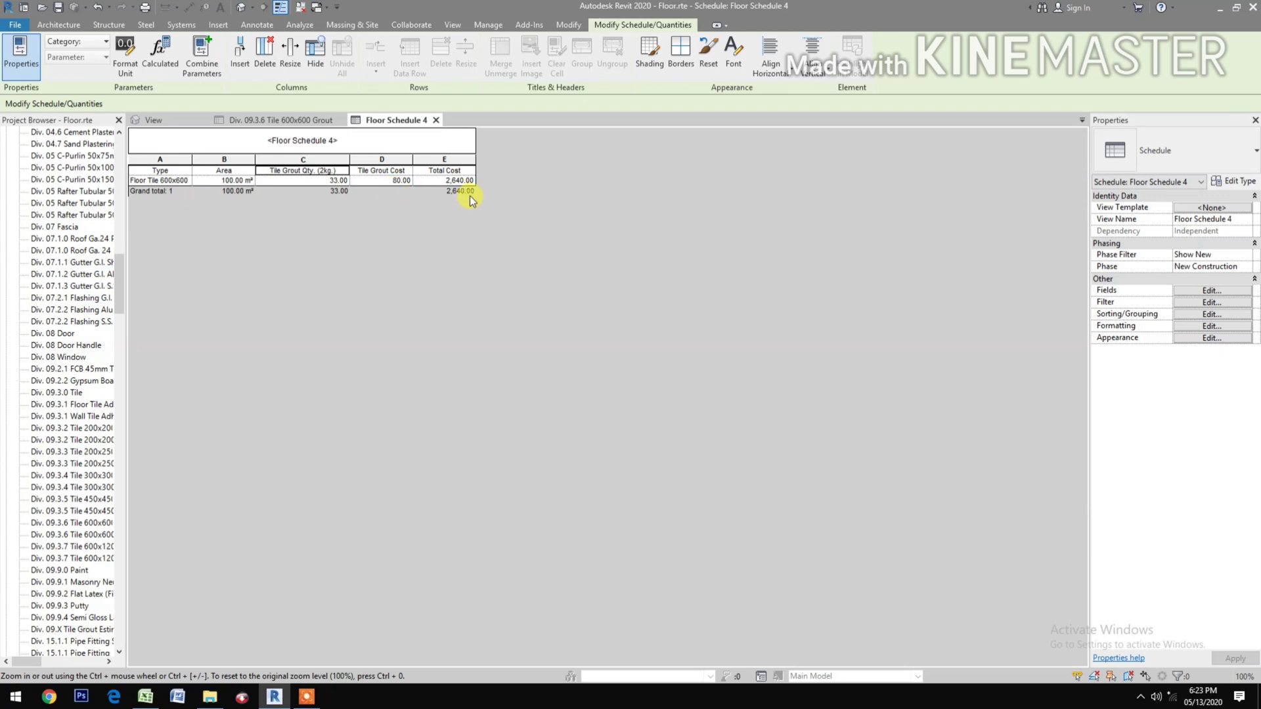
Set the Tile Grout Cost global parameter to 85 and apply the change to the project
click(486, 25)
click(279, 56)
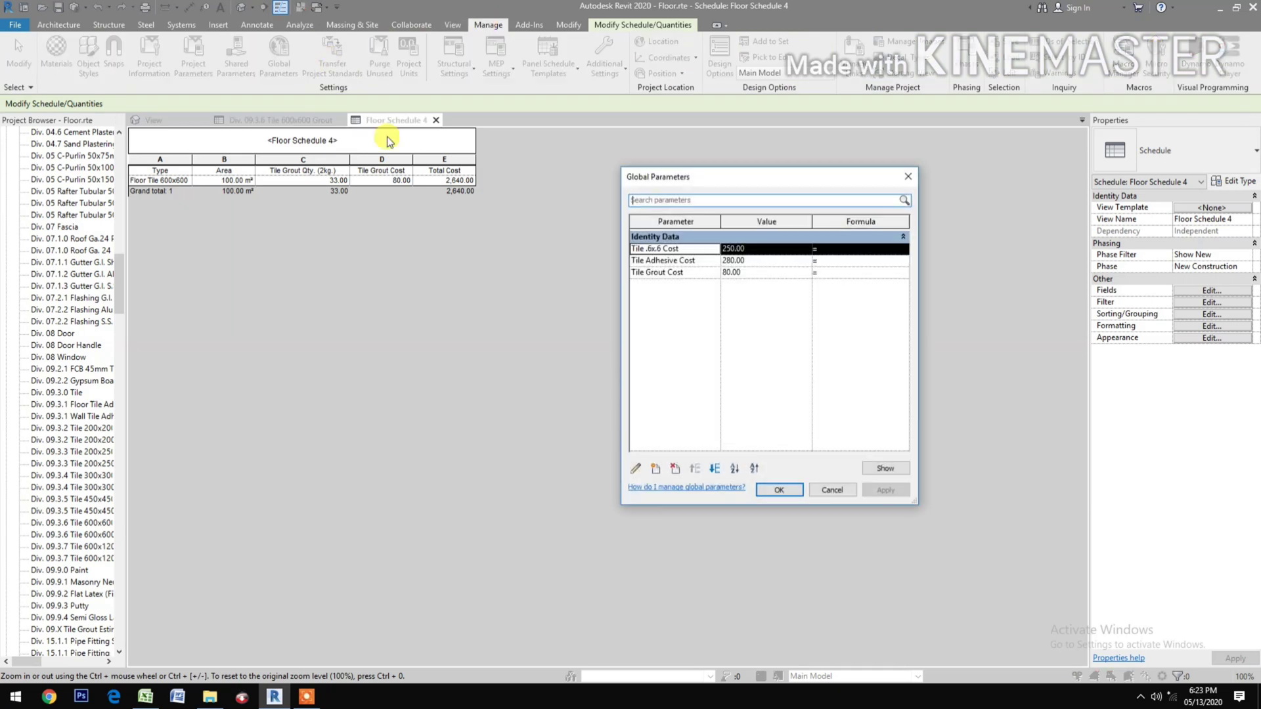
click(752, 272)
drag(730, 272, 711, 282)
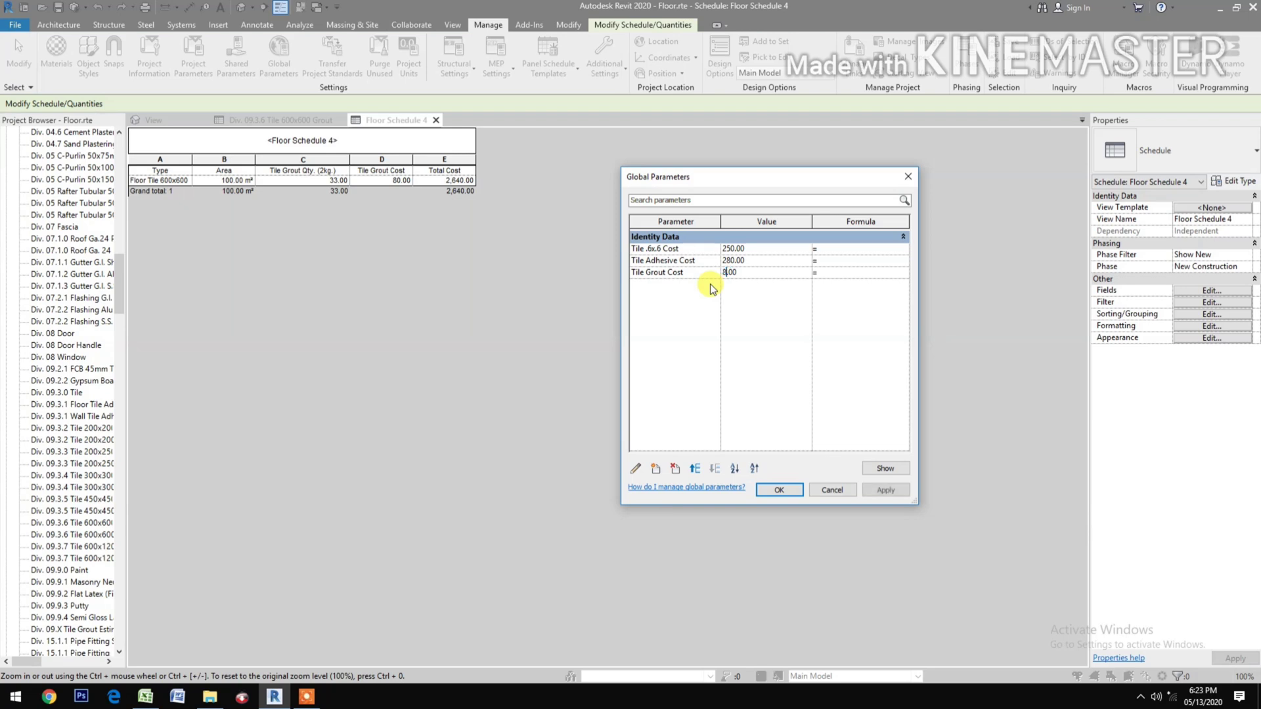
text(85)
click(883, 491)
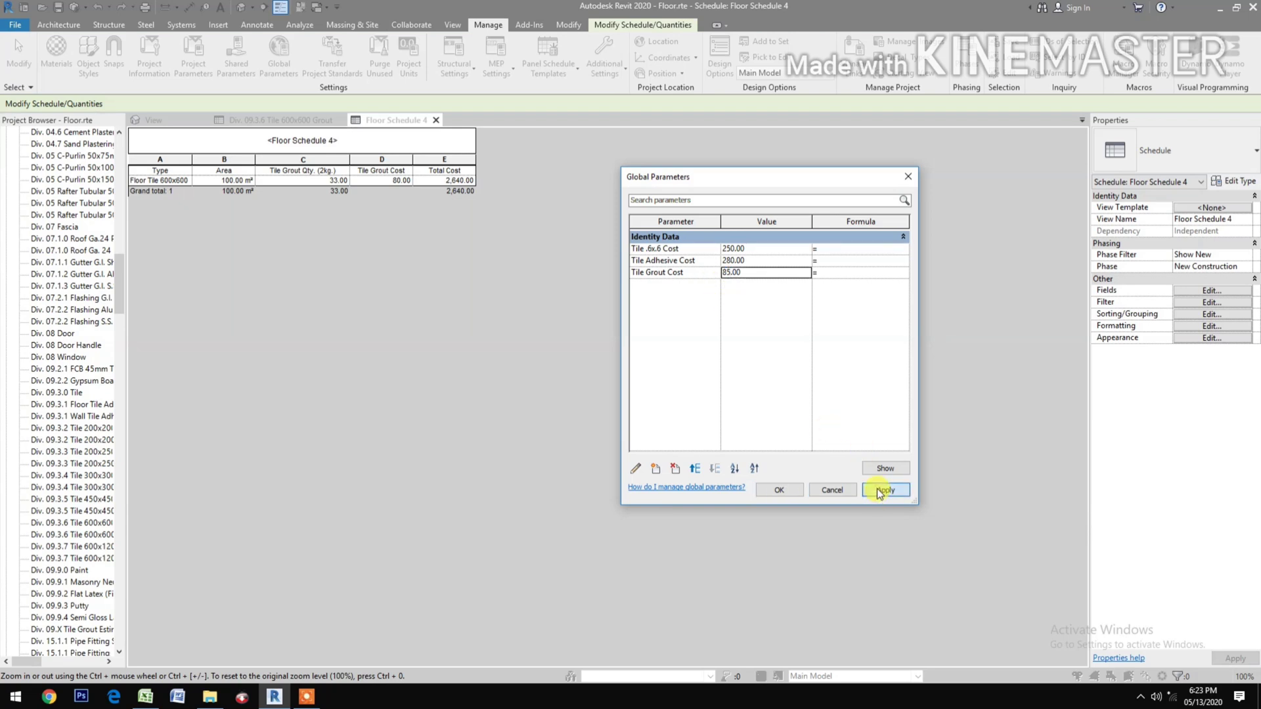
click(779, 490)
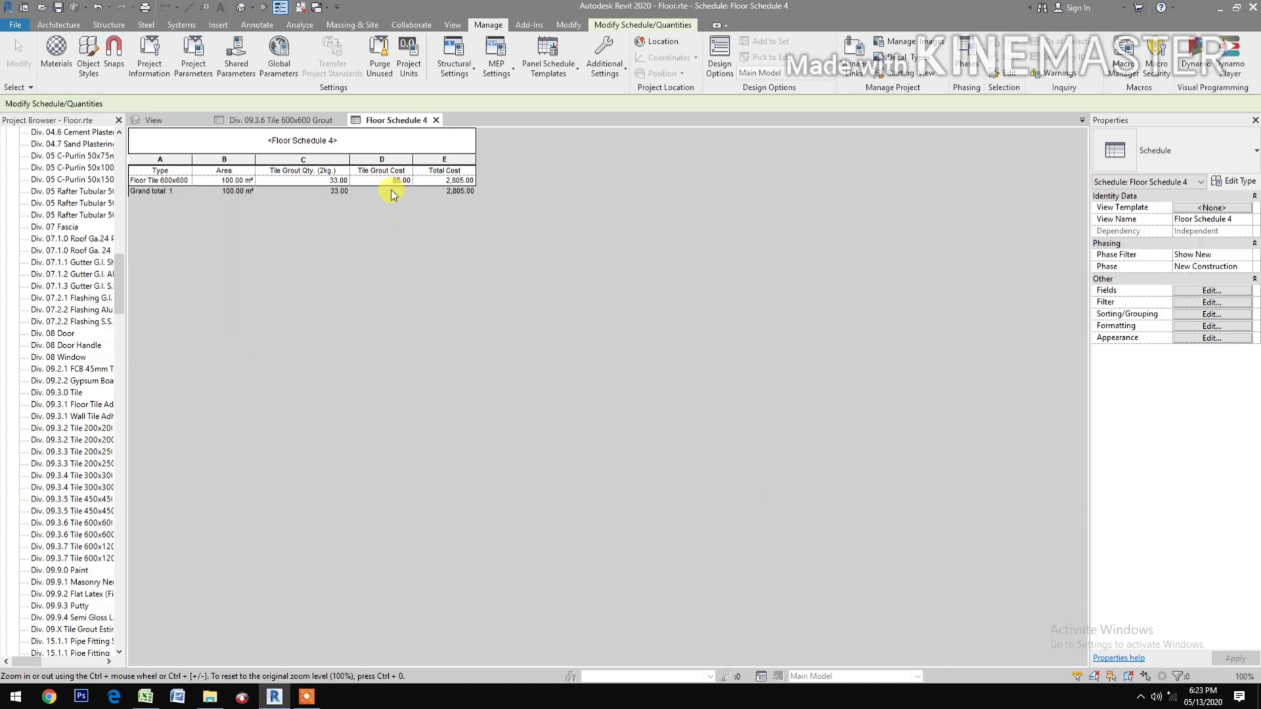